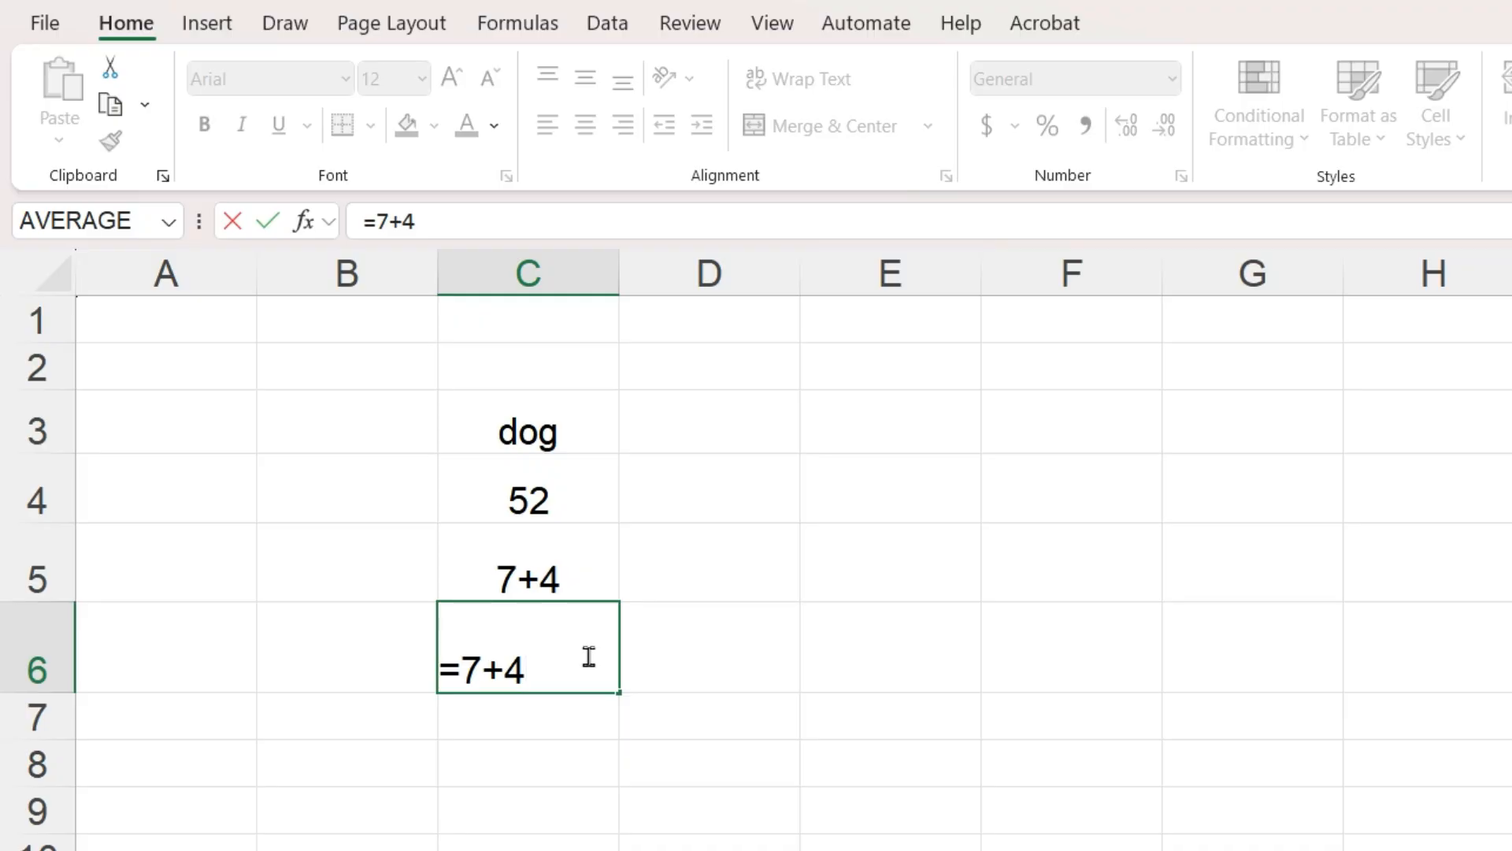
- Enter the formula =7+5 in C6, then edit it to =7+4
{"action": "type", "text": "5"}
{"action": "key", "text": "Return"}
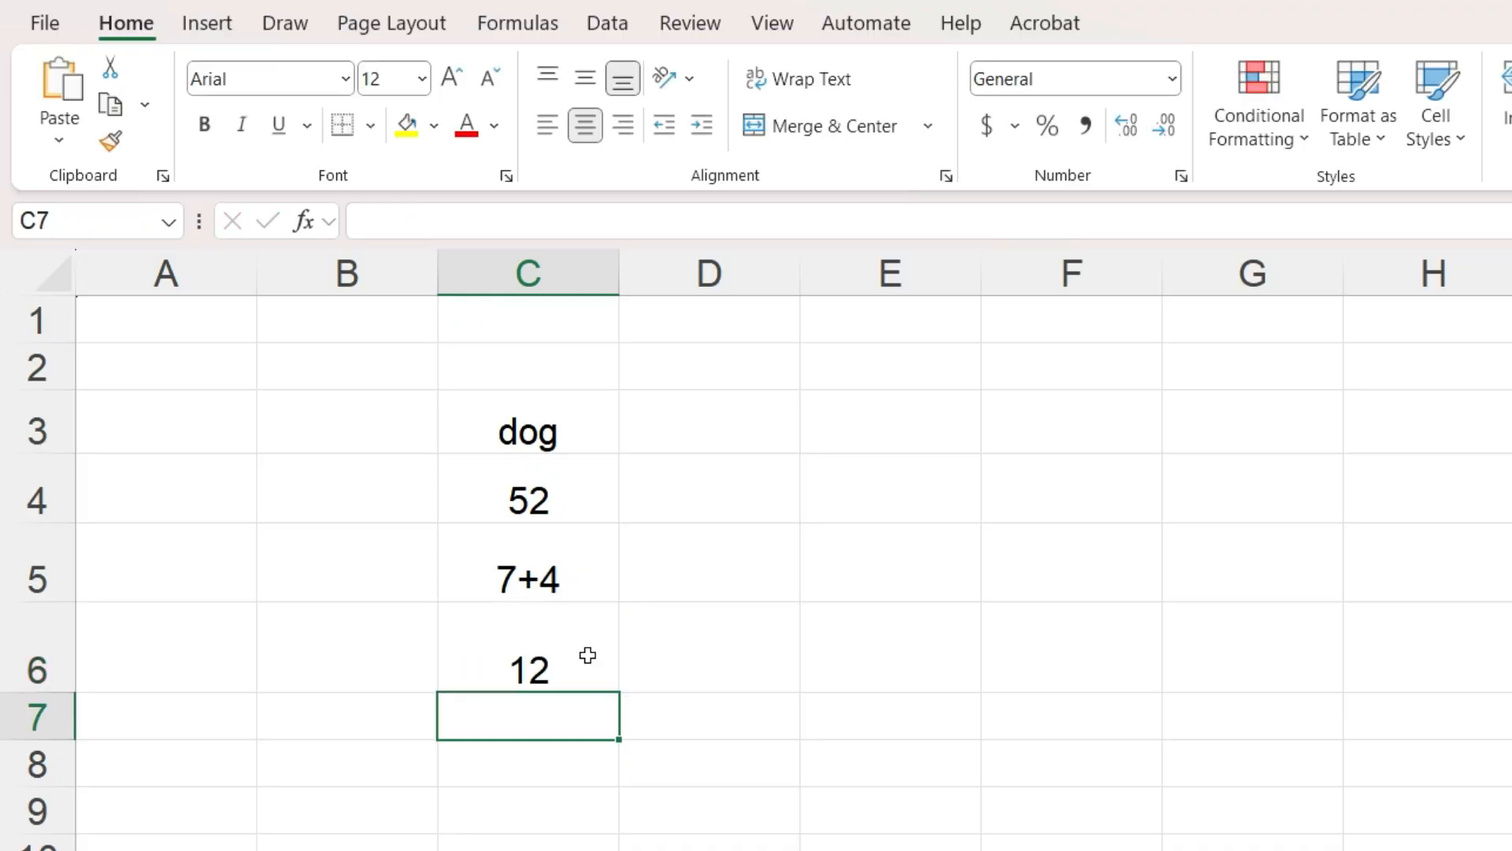
{"action": "left_click", "coordinate": [587, 656]}
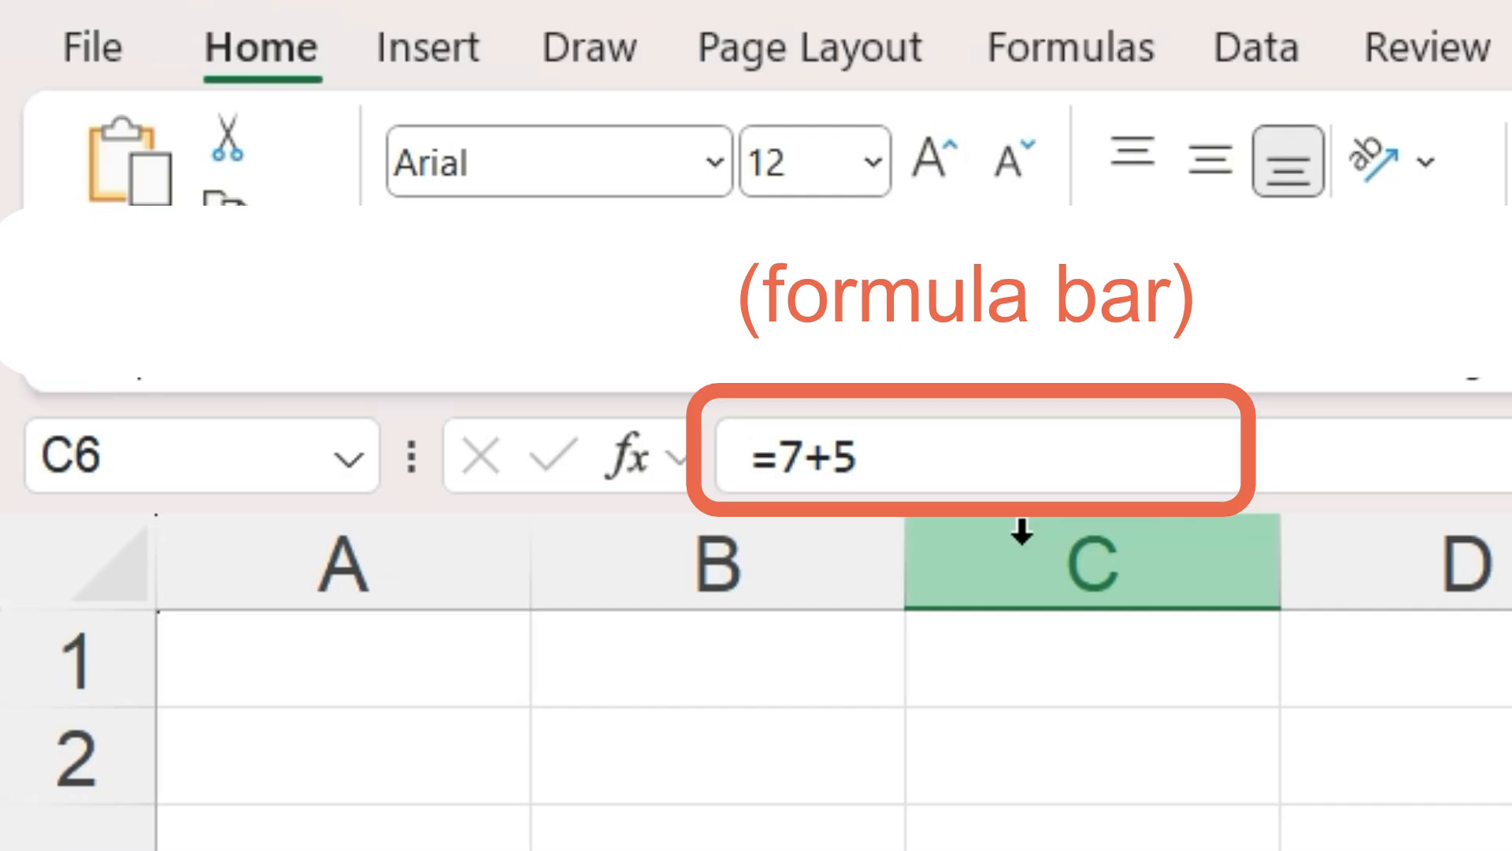
{"action": "left_click", "coordinate": [919, 432]}
{"action": "key", "text": "BackSpace"}
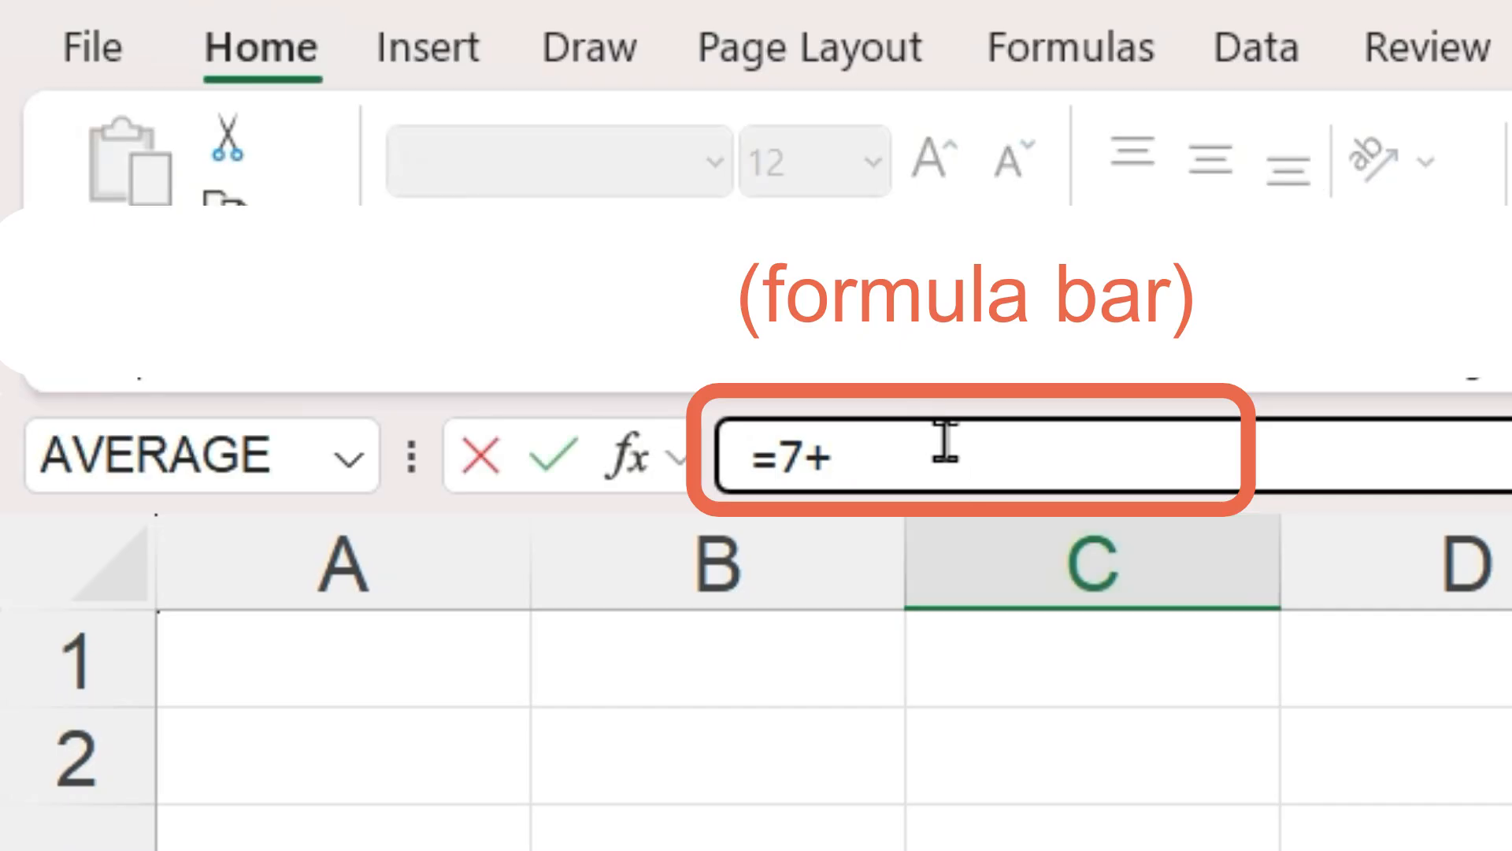
{"action": "type", "text": "4"}
{"action": "key", "text": "Return"}
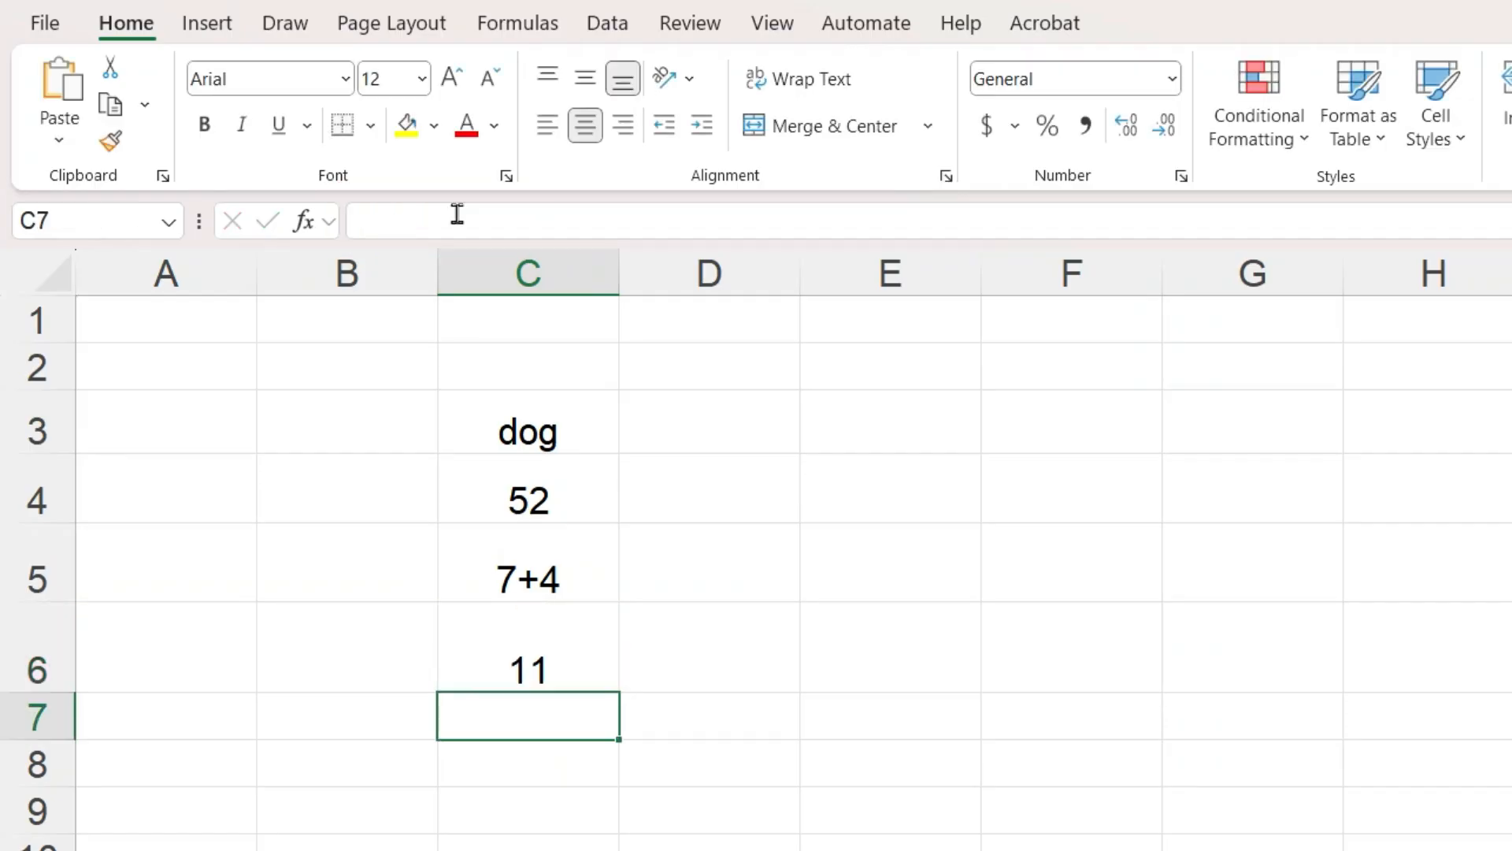
- Enter the formulas =10+2 in E3 and =10-2 in E4
{"action": "left_click", "coordinate": [890, 421]}
{"action": "type", "text": "=10+2"}
{"action": "key", "text": "Return"}
{"action": "type", "text": "=10-2"}
{"action": "key", "text": "Return"}
- Enter the formulas =10*2 in E5 and =10/2 in E6
{"action": "type", "text": "=10*2"}
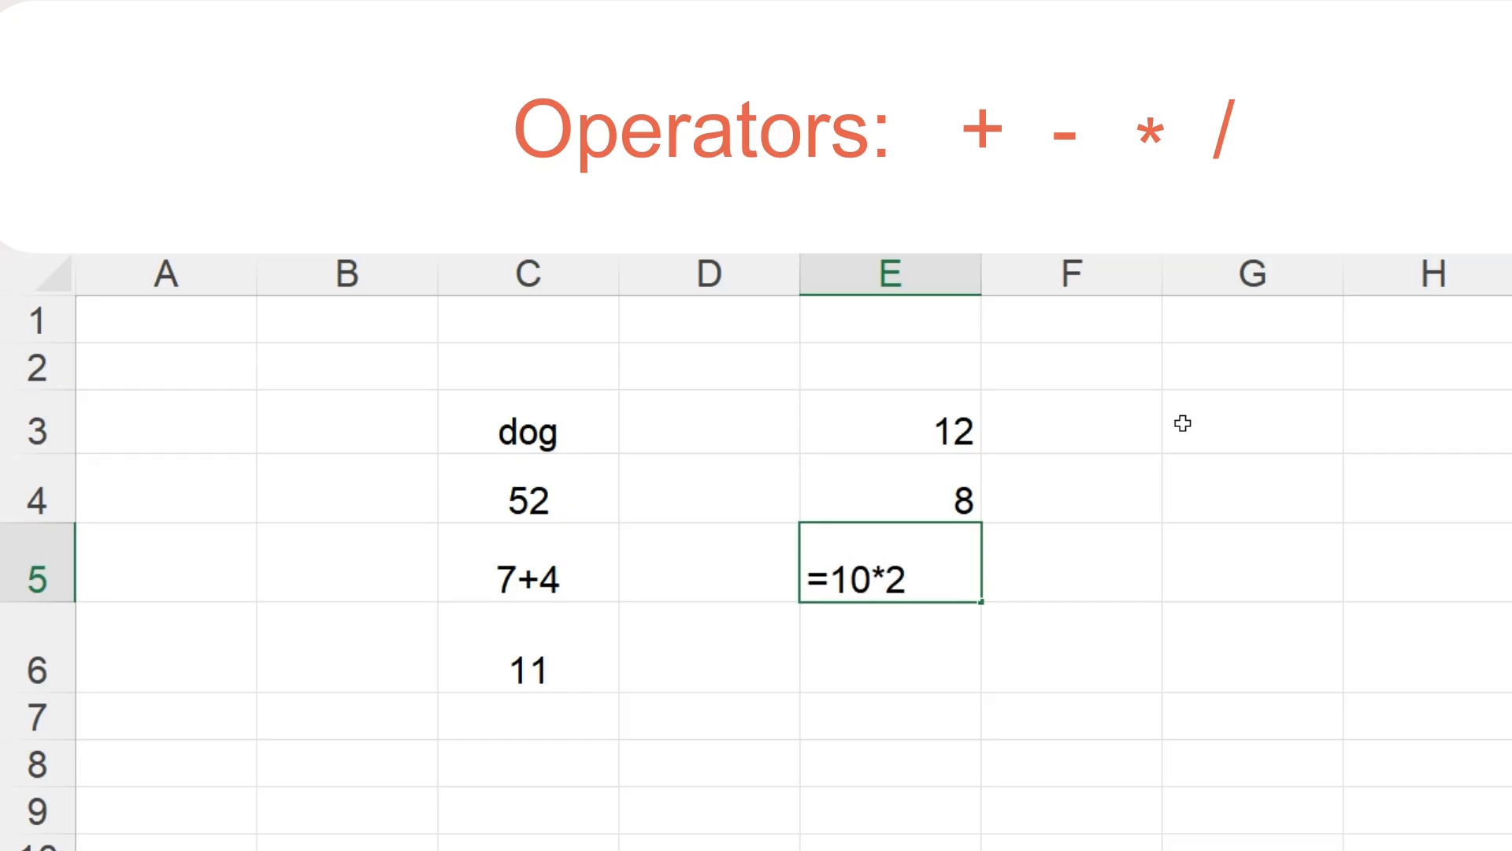
{"action": "key", "text": "Return"}
{"action": "type", "text": "=10/2"}
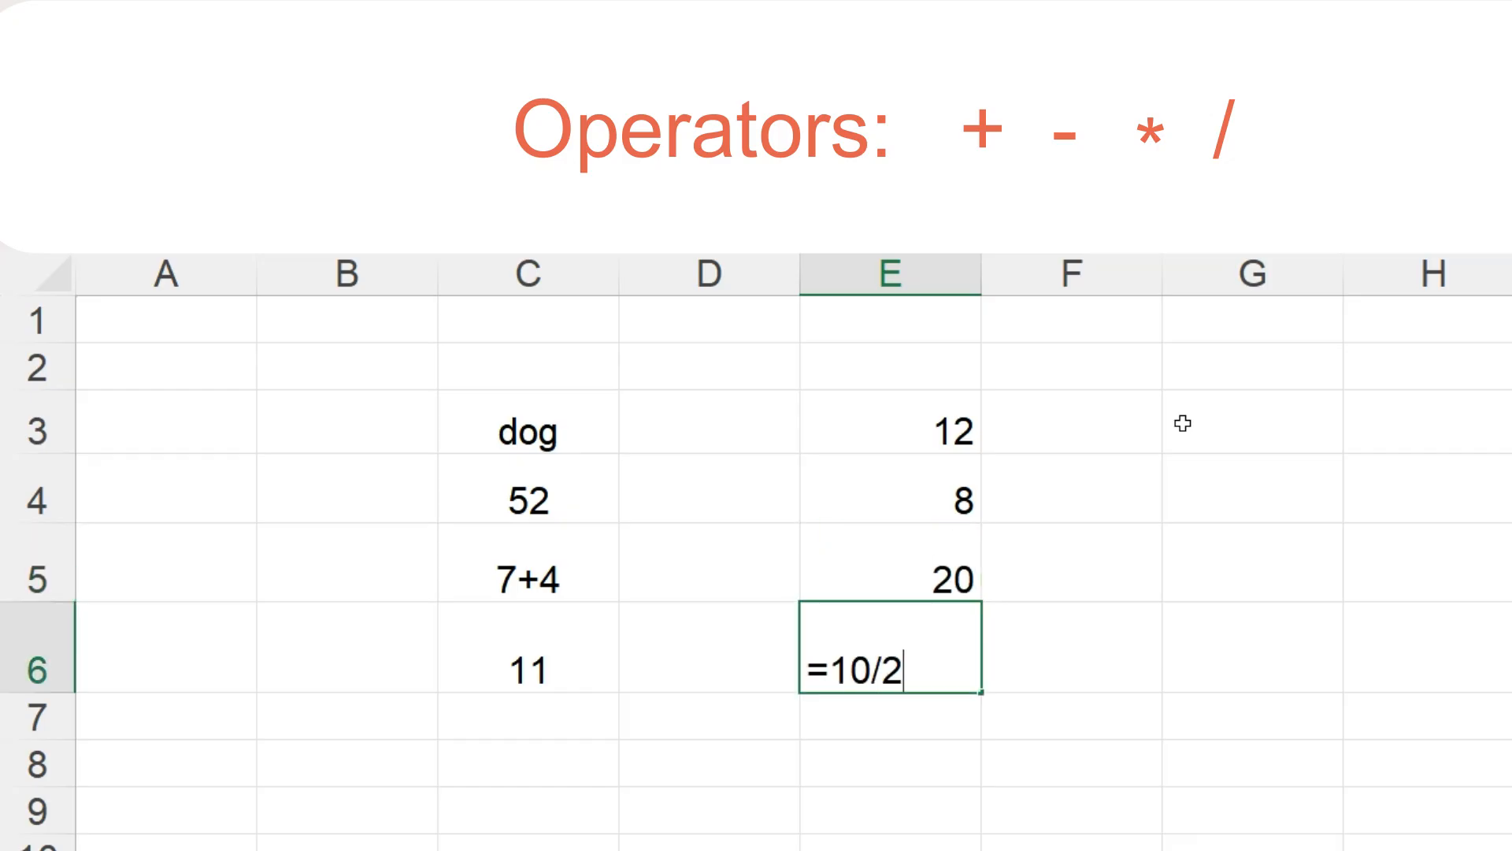
{"action": "key", "text": "Return"}
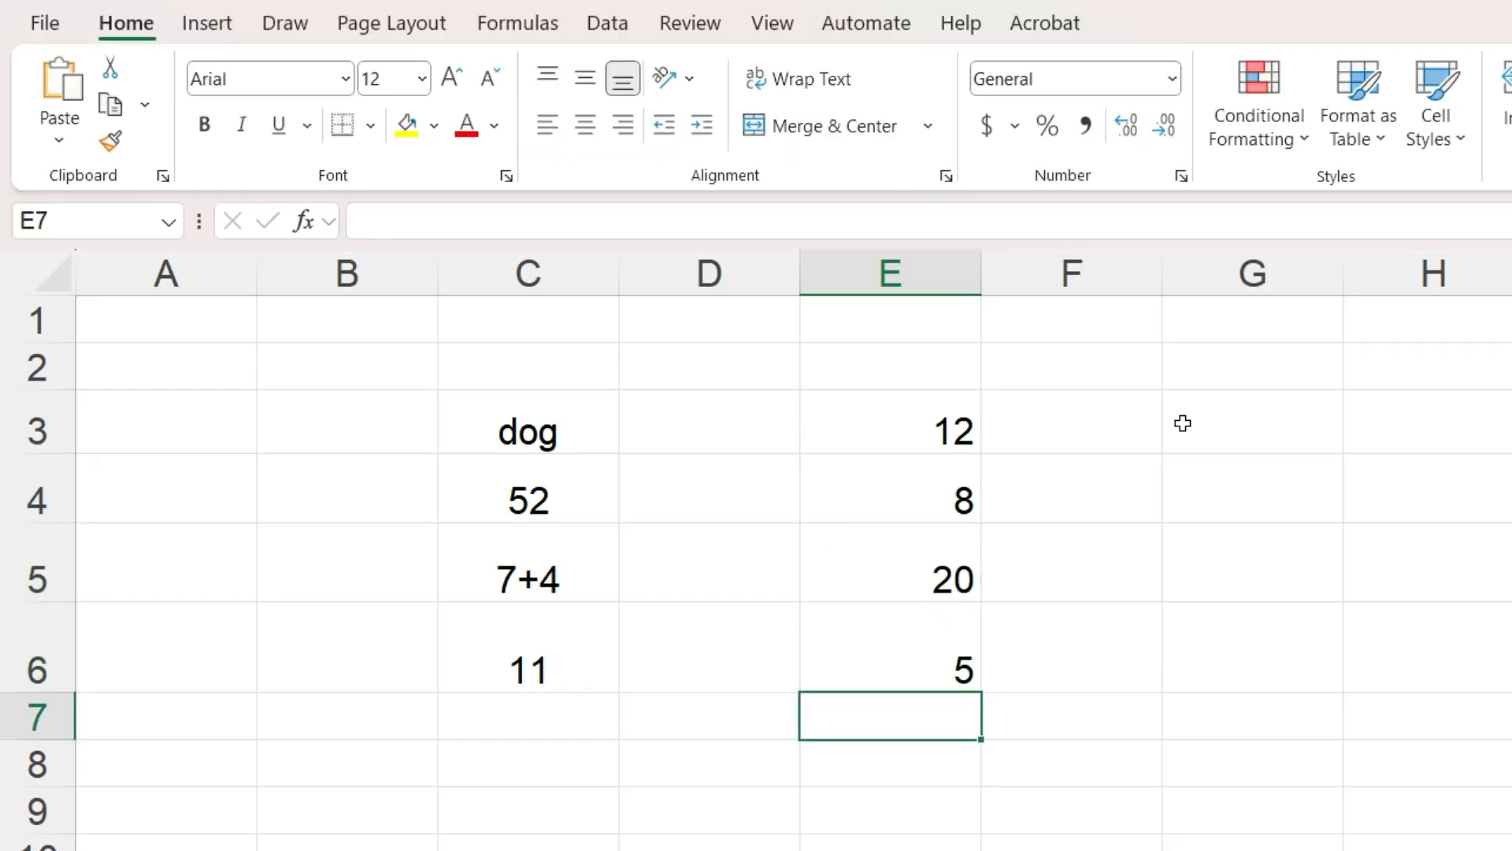
- Enter the formula =7+4*2 in G3
{"action": "left_click", "coordinate": [1183, 423]}
{"action": "type", "text": "="}
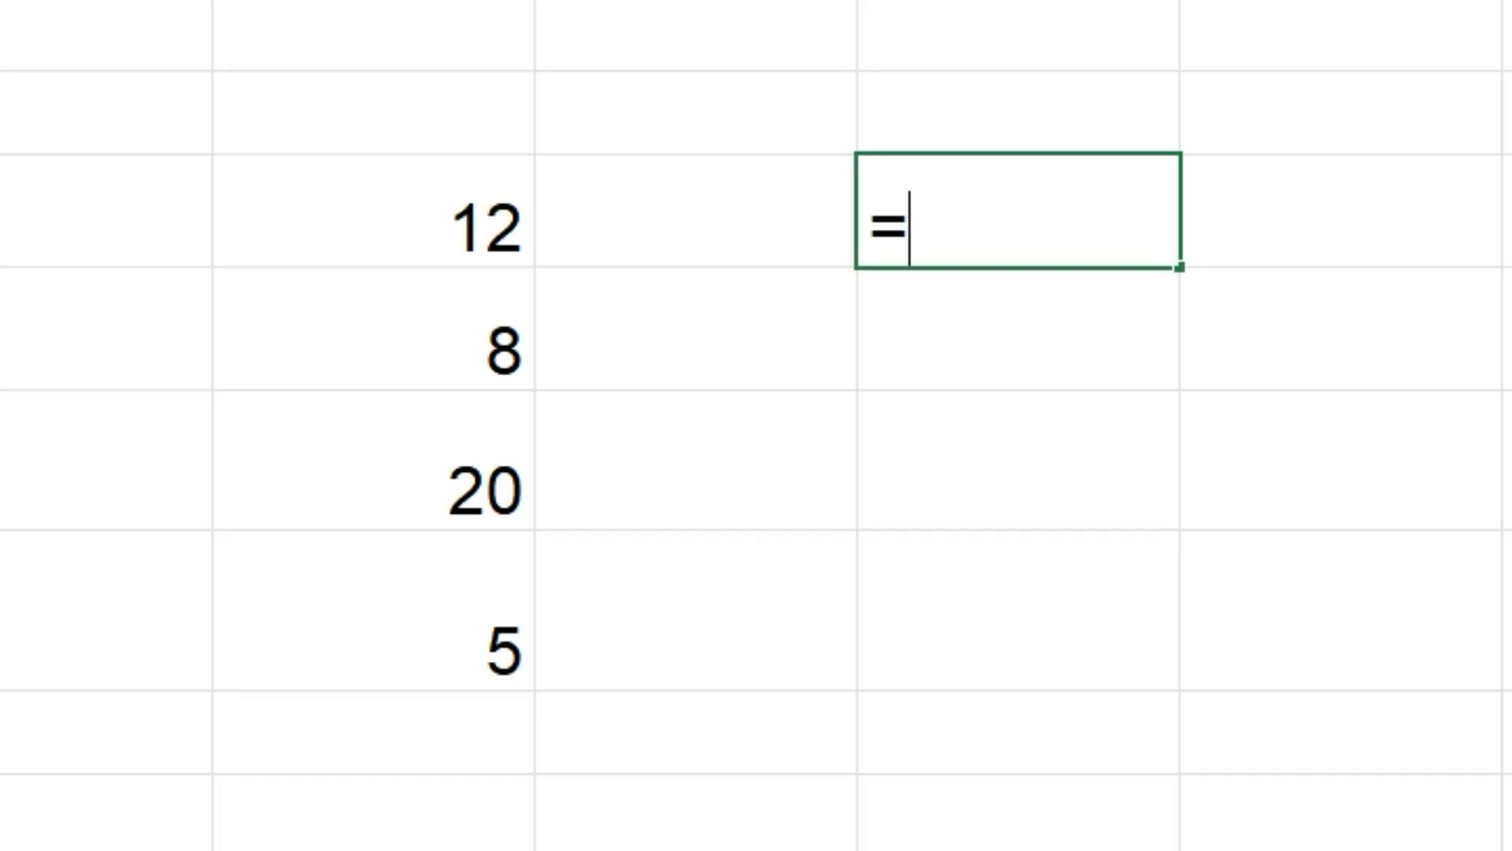
{"action": "type", "text": "7+4*2"}
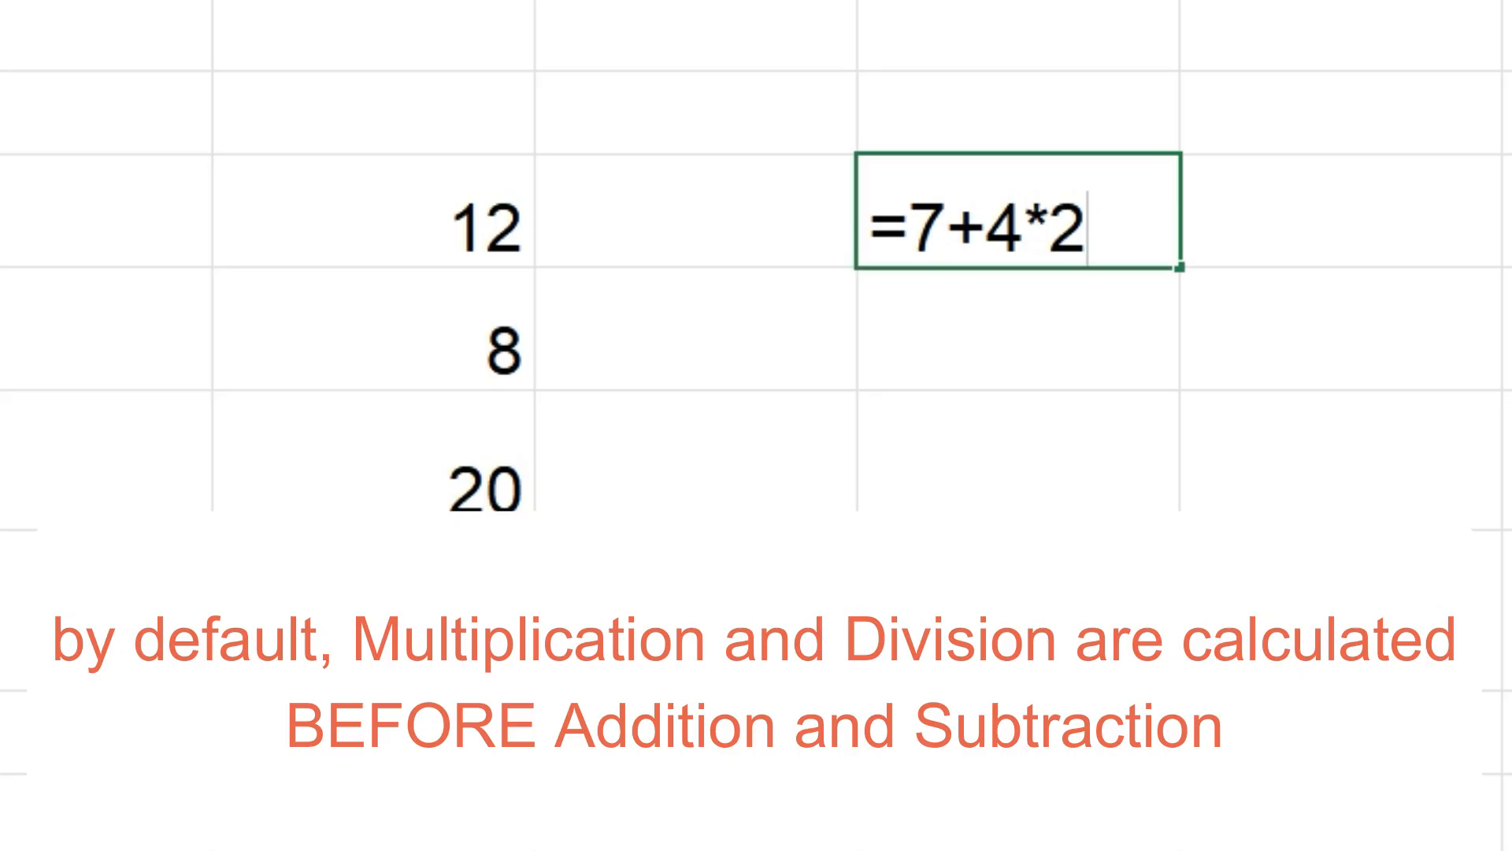
{"action": "key", "text": "Return"}
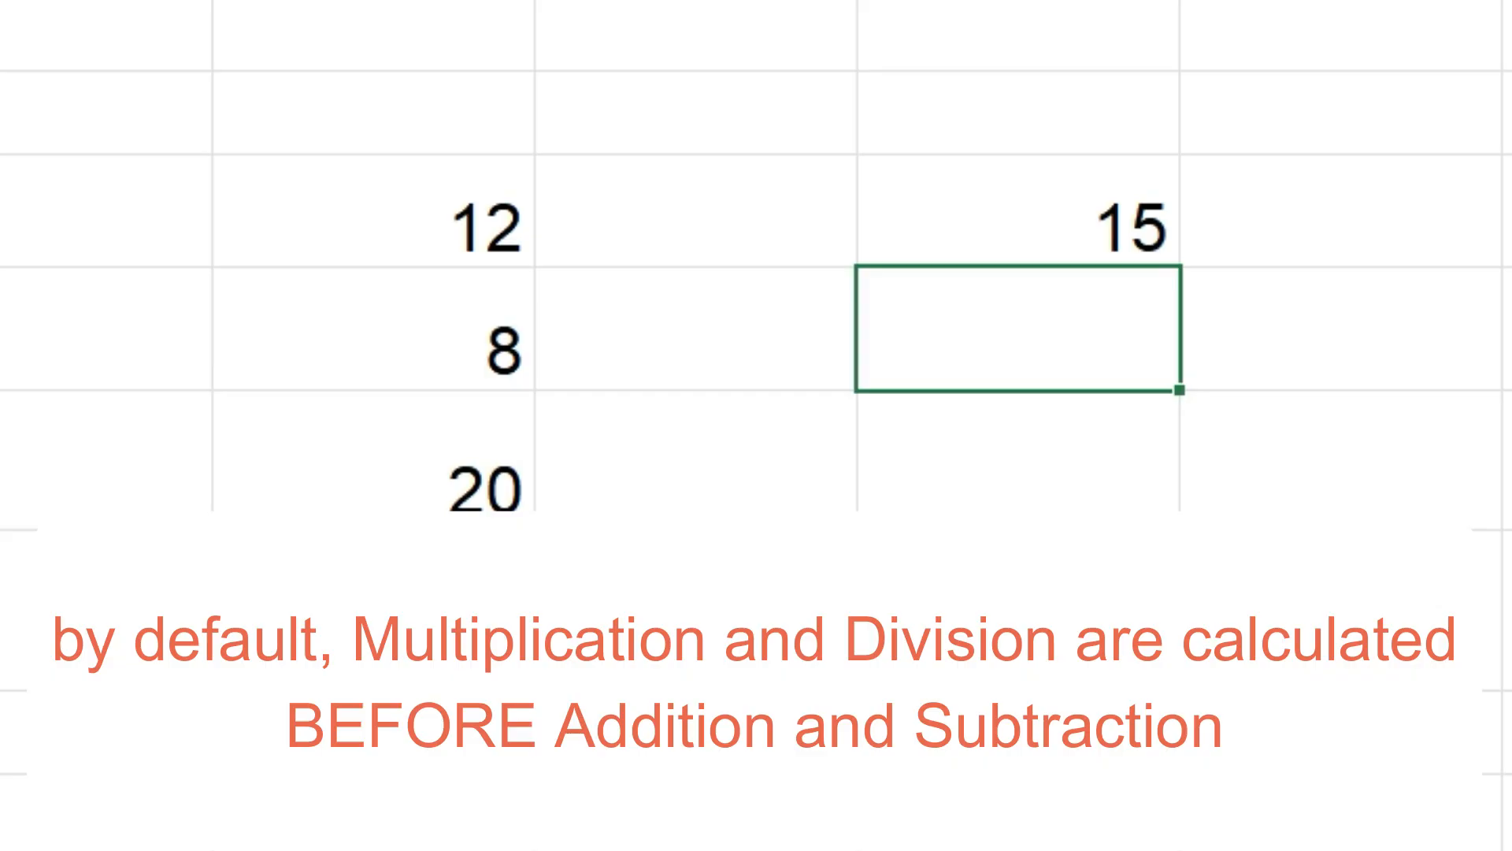
- Enter the formula =(7+4)*2 in G4 using parentheses
{"action": "type", "text": "=(7+4)"}
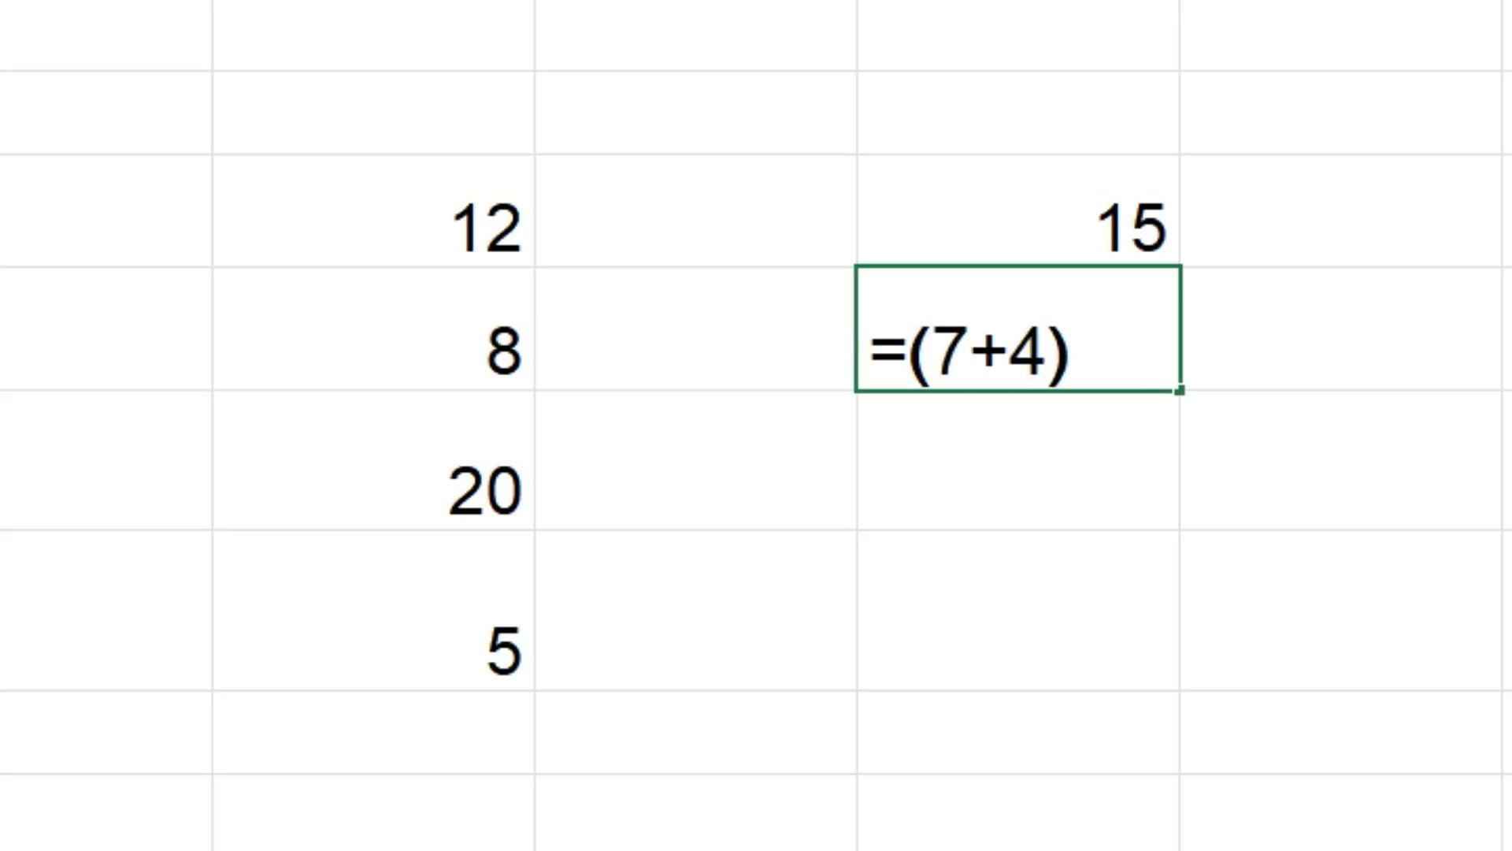
{"action": "type", "text": "*2"}
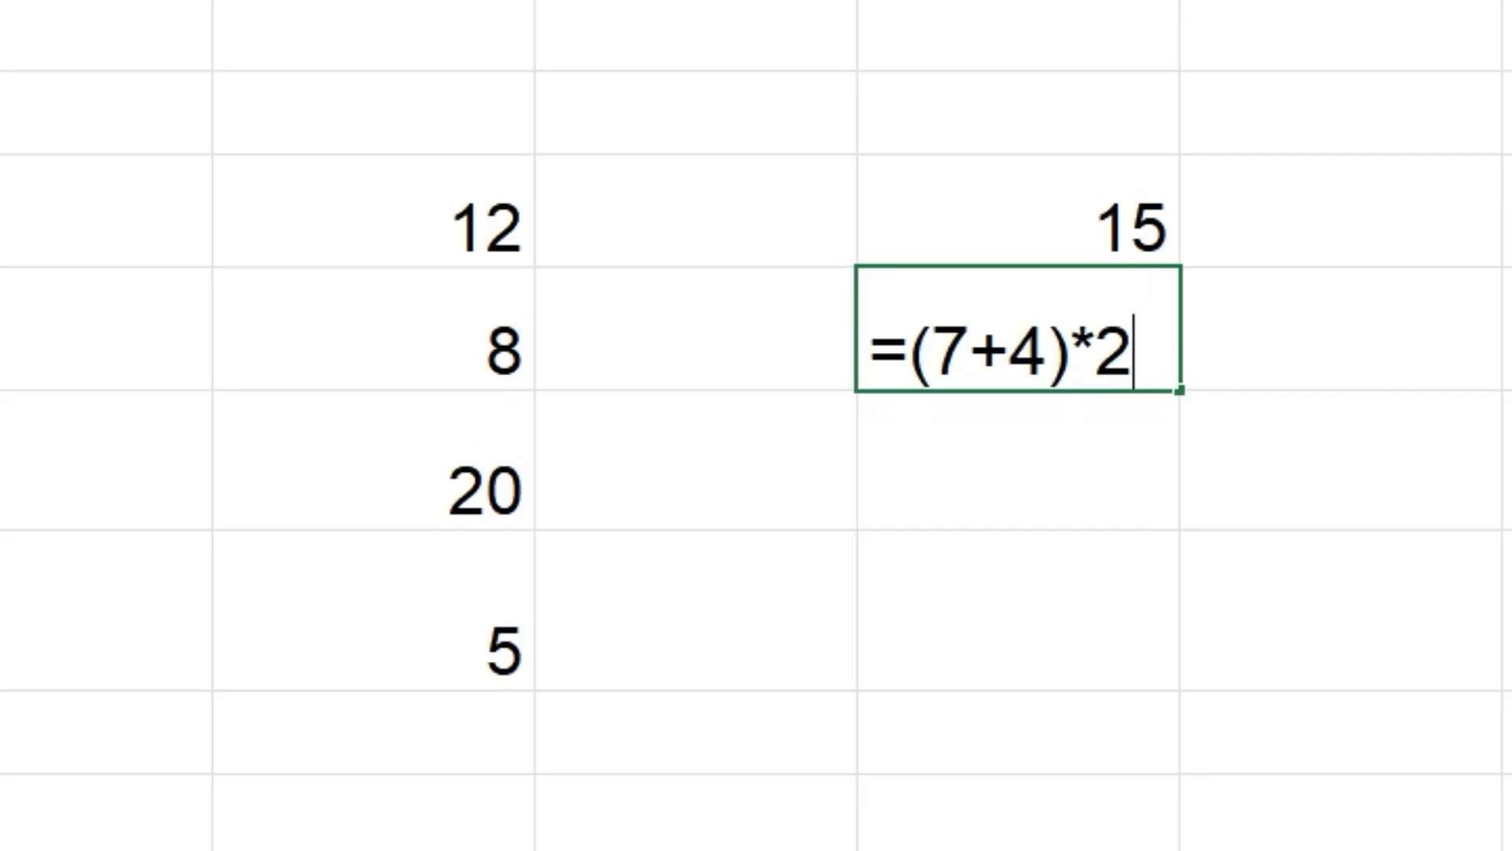
{"action": "key", "text": "Return"}
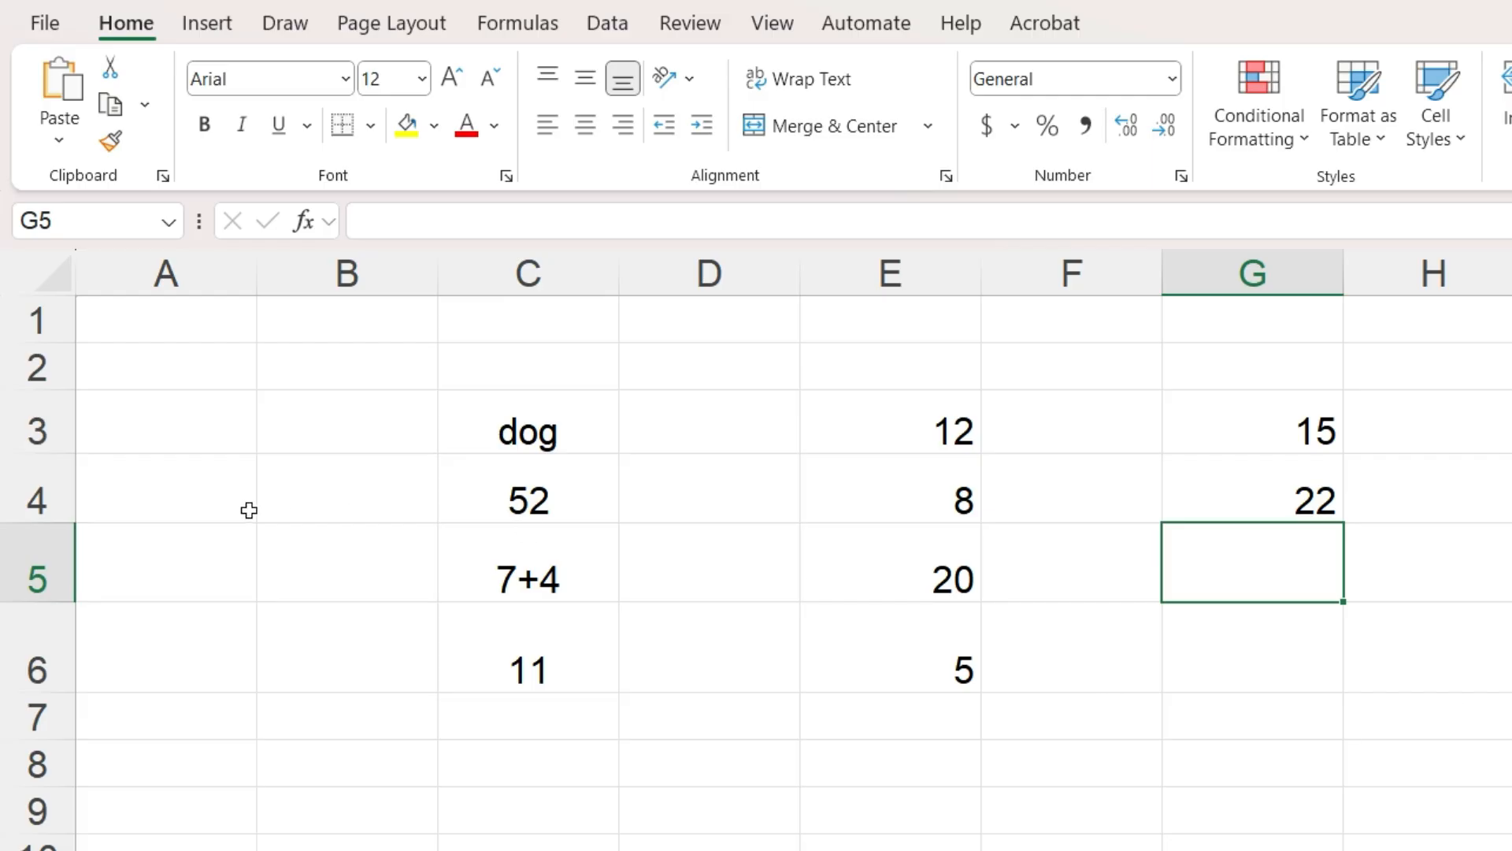
- Enter the reference formula =C4 in B4
{"action": "left_click", "coordinate": [321, 501]}
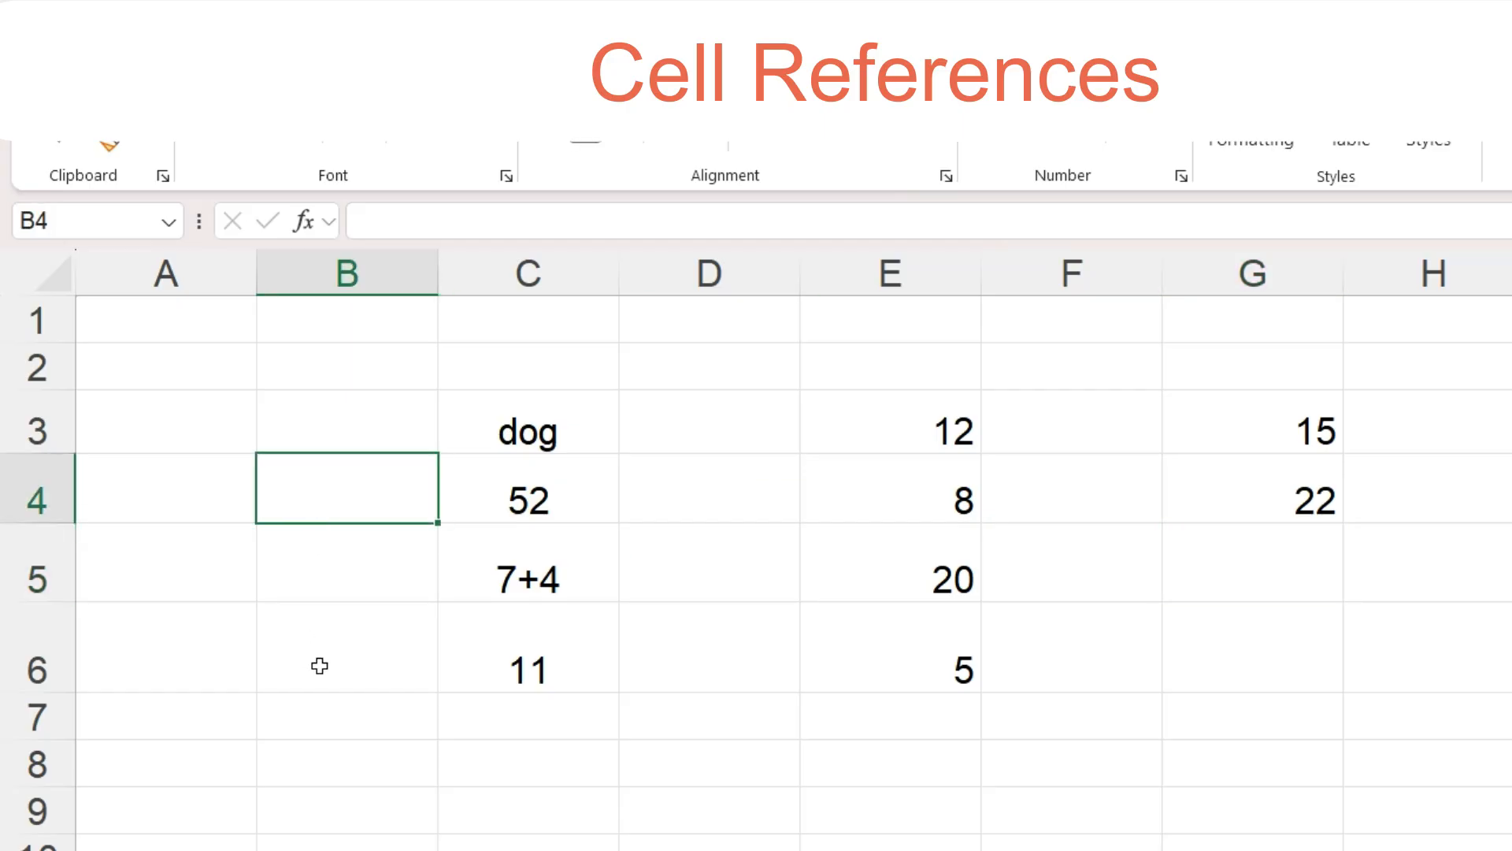
{"action": "key", "text": "F2"}
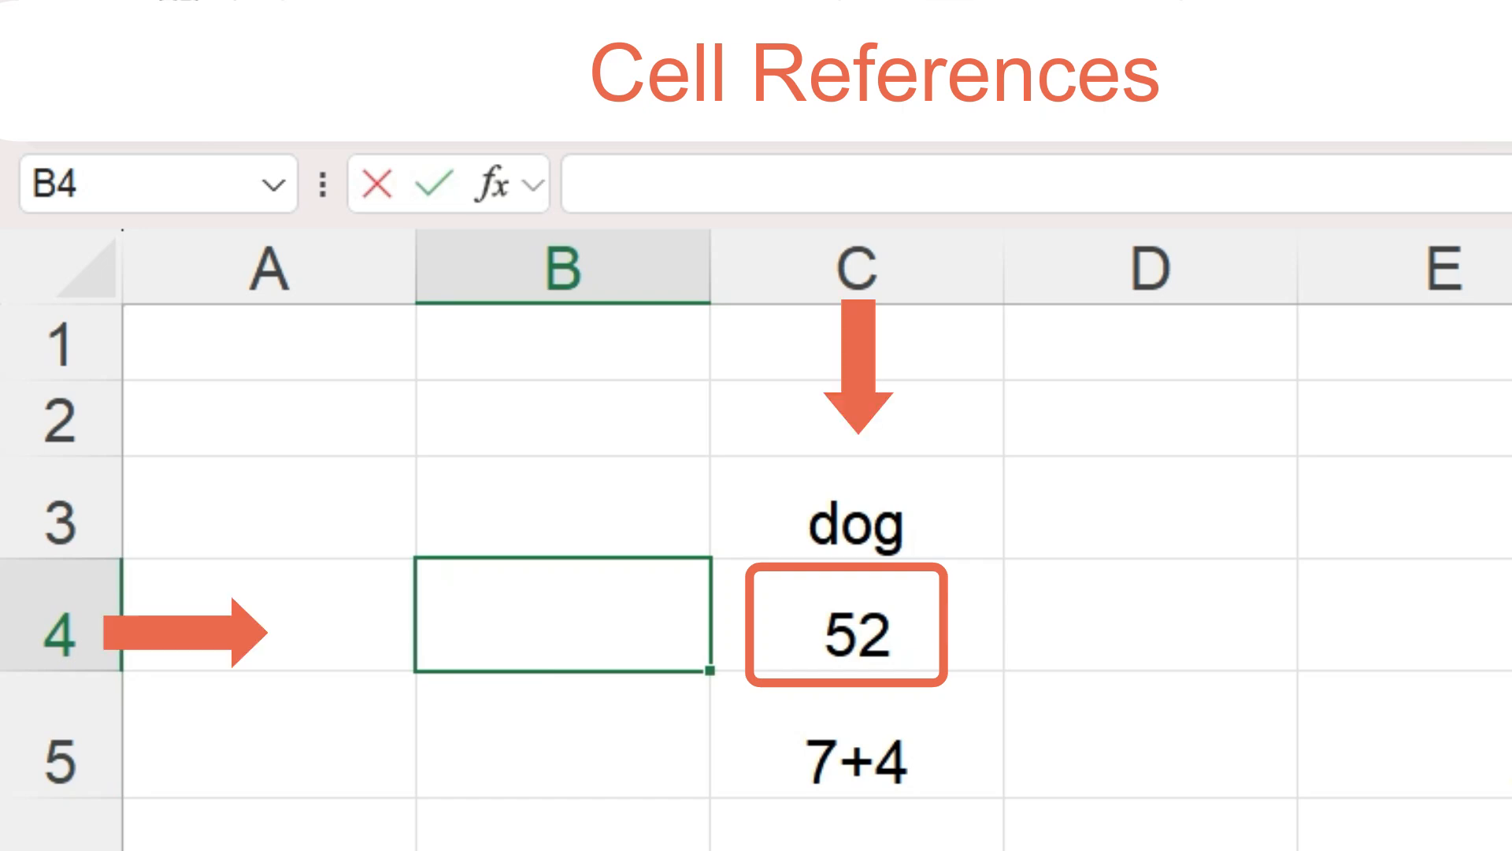
{"action": "type", "text": "=C4"}
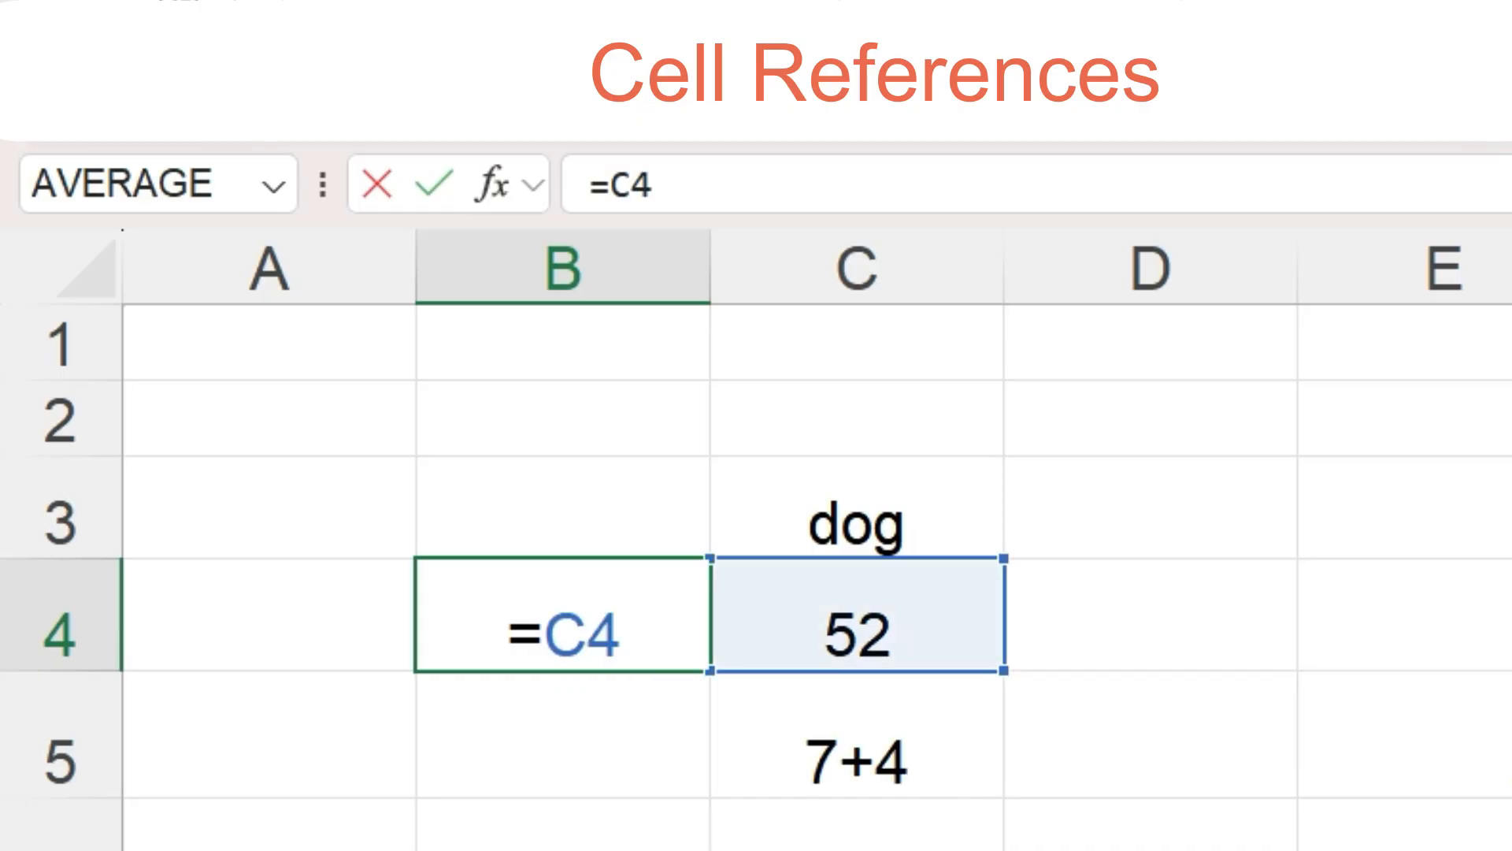
{"action": "key", "text": "Return"}
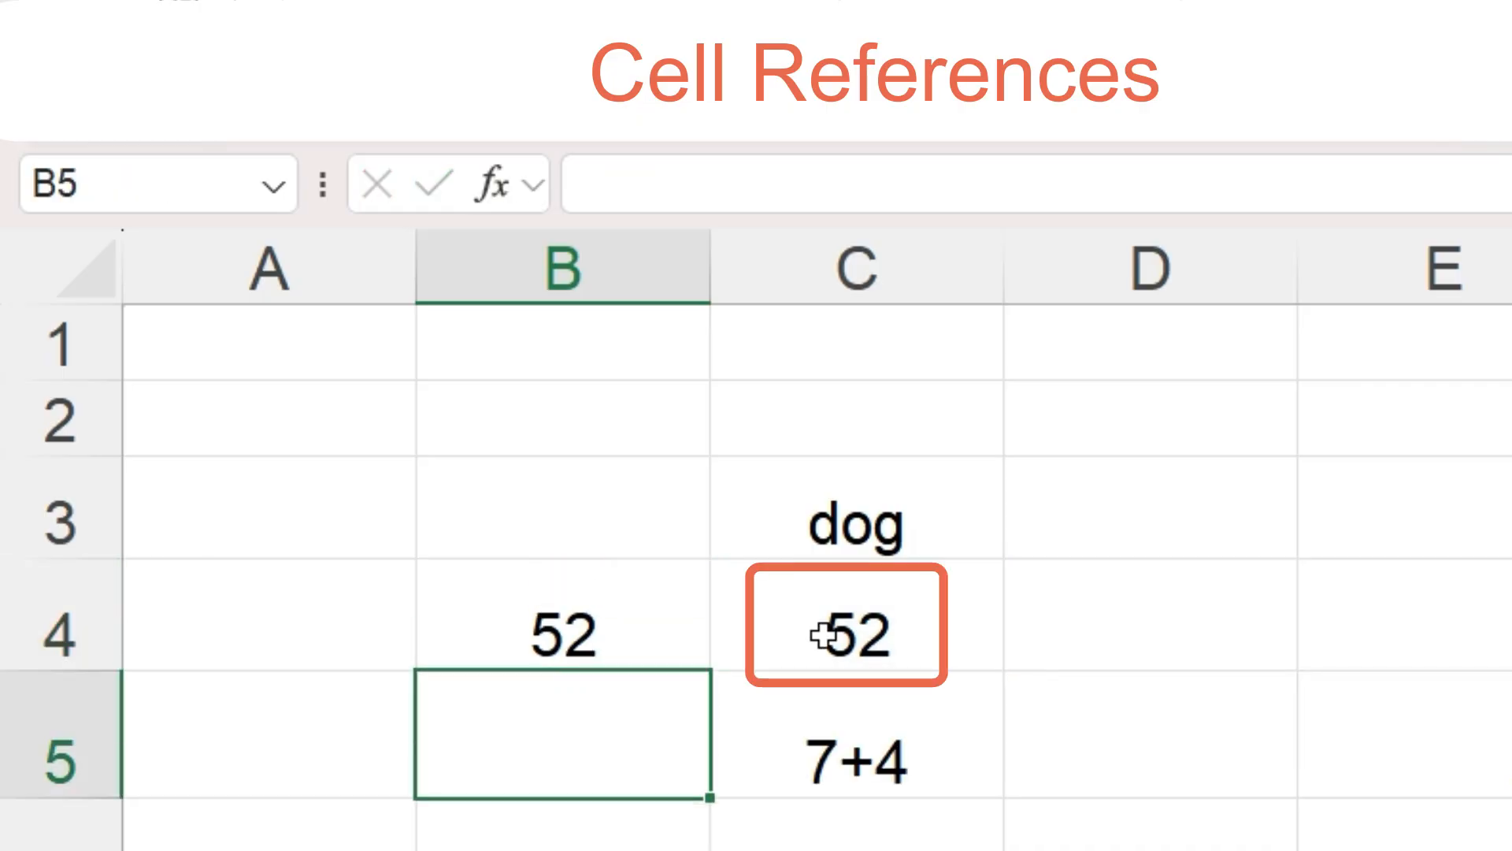
- Change the value in C4 to 99
{"action": "left_click", "coordinate": [823, 636]}
{"action": "type", "text": "99"}
{"action": "key", "text": "Return"}
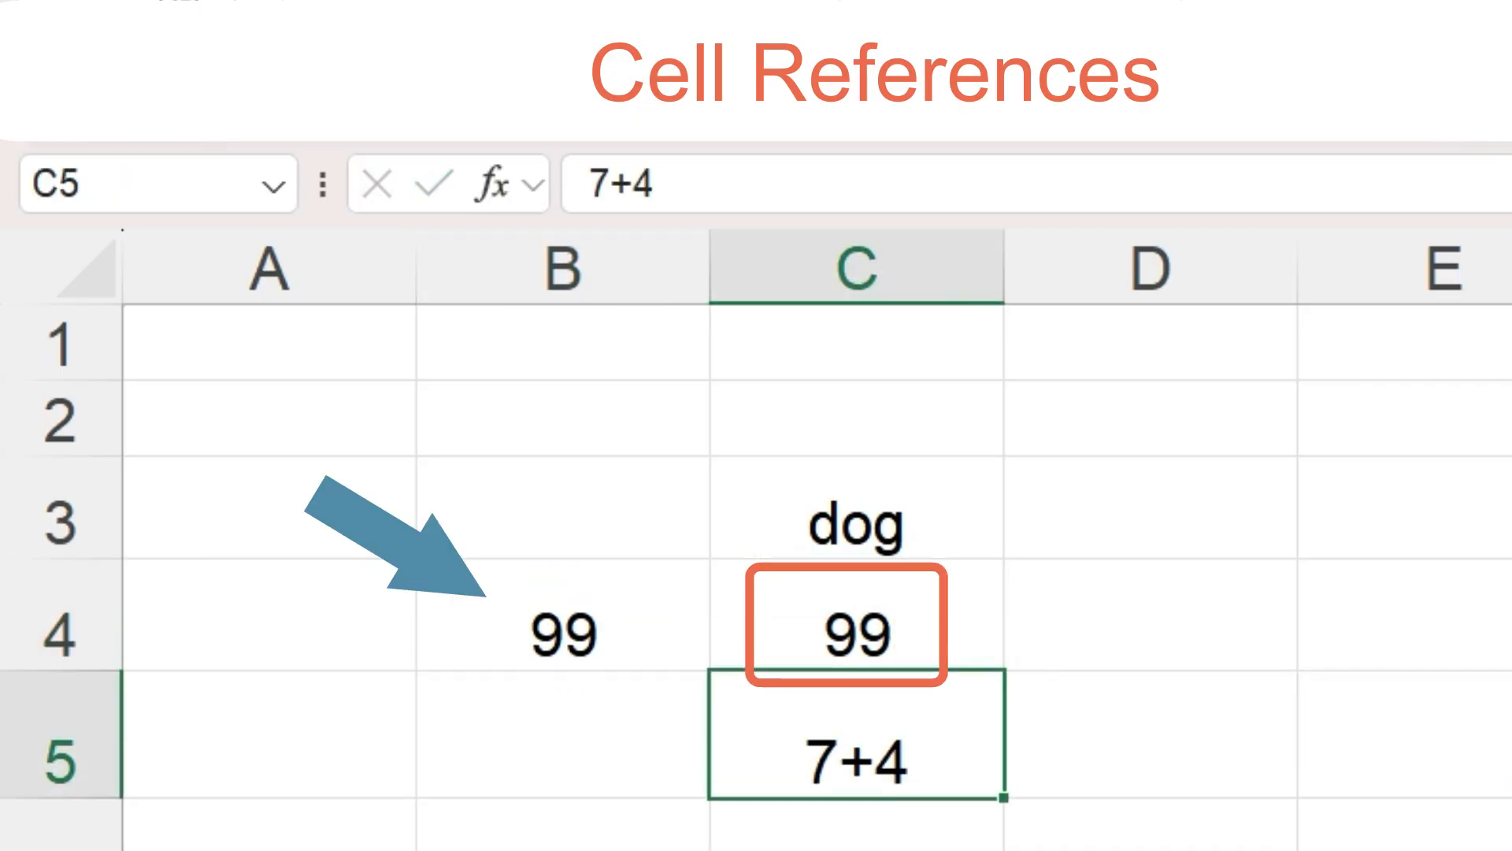
- Change the value in C4 to 30
{"action": "left_click", "coordinate": [713, 630]}
{"action": "type", "text": "30"}
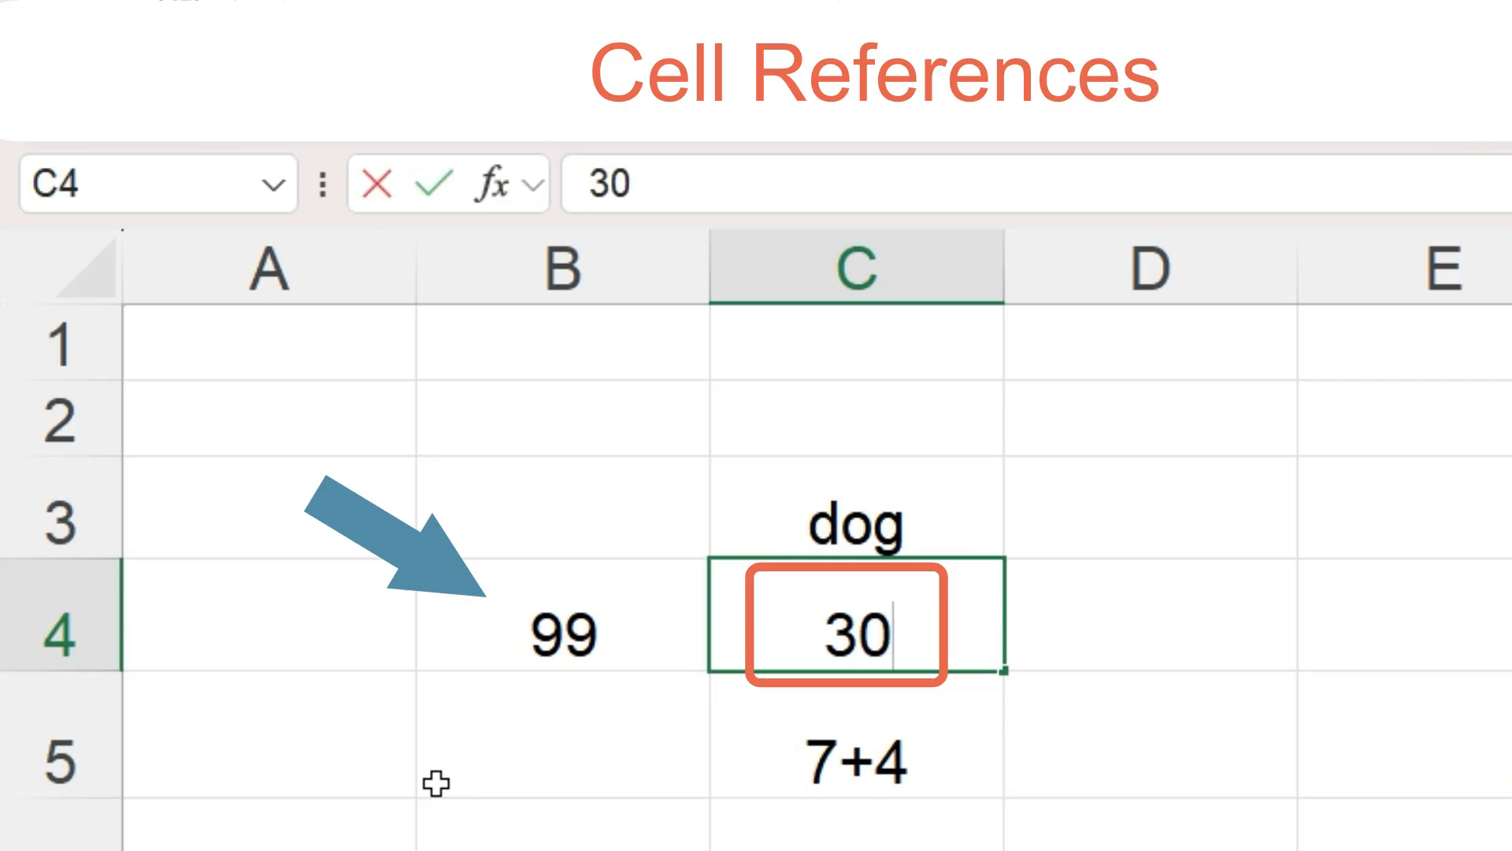
{"action": "key", "text": "Return"}
- Link B3 to C3 with a reference formula by pointing at C3
{"action": "left_click", "coordinate": [520, 511]}
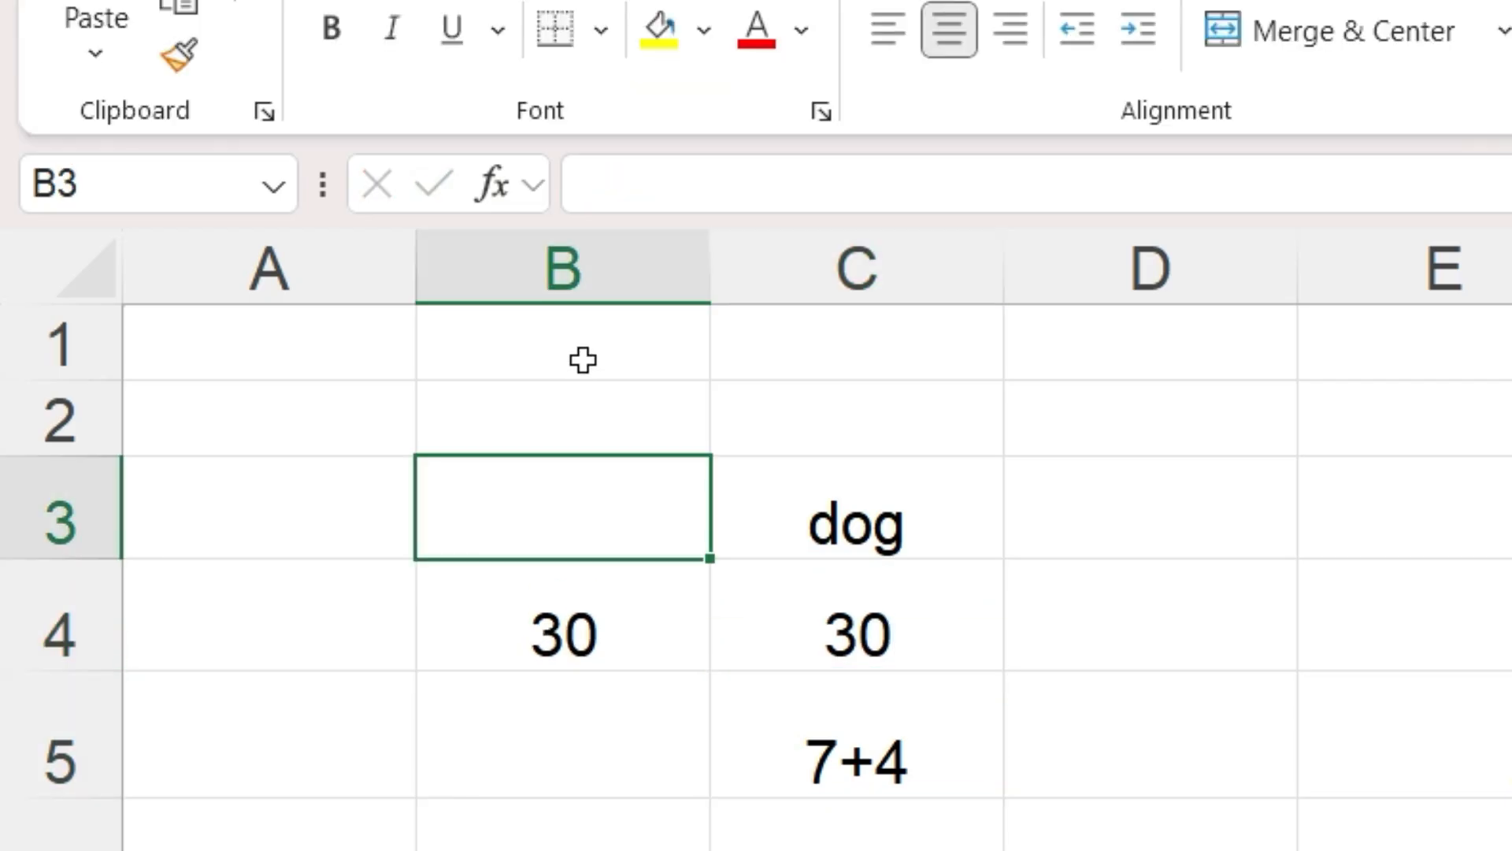
{"action": "type", "text": "="}
{"action": "left_click", "coordinate": [851, 522]}
{"action": "key", "text": "Return"}
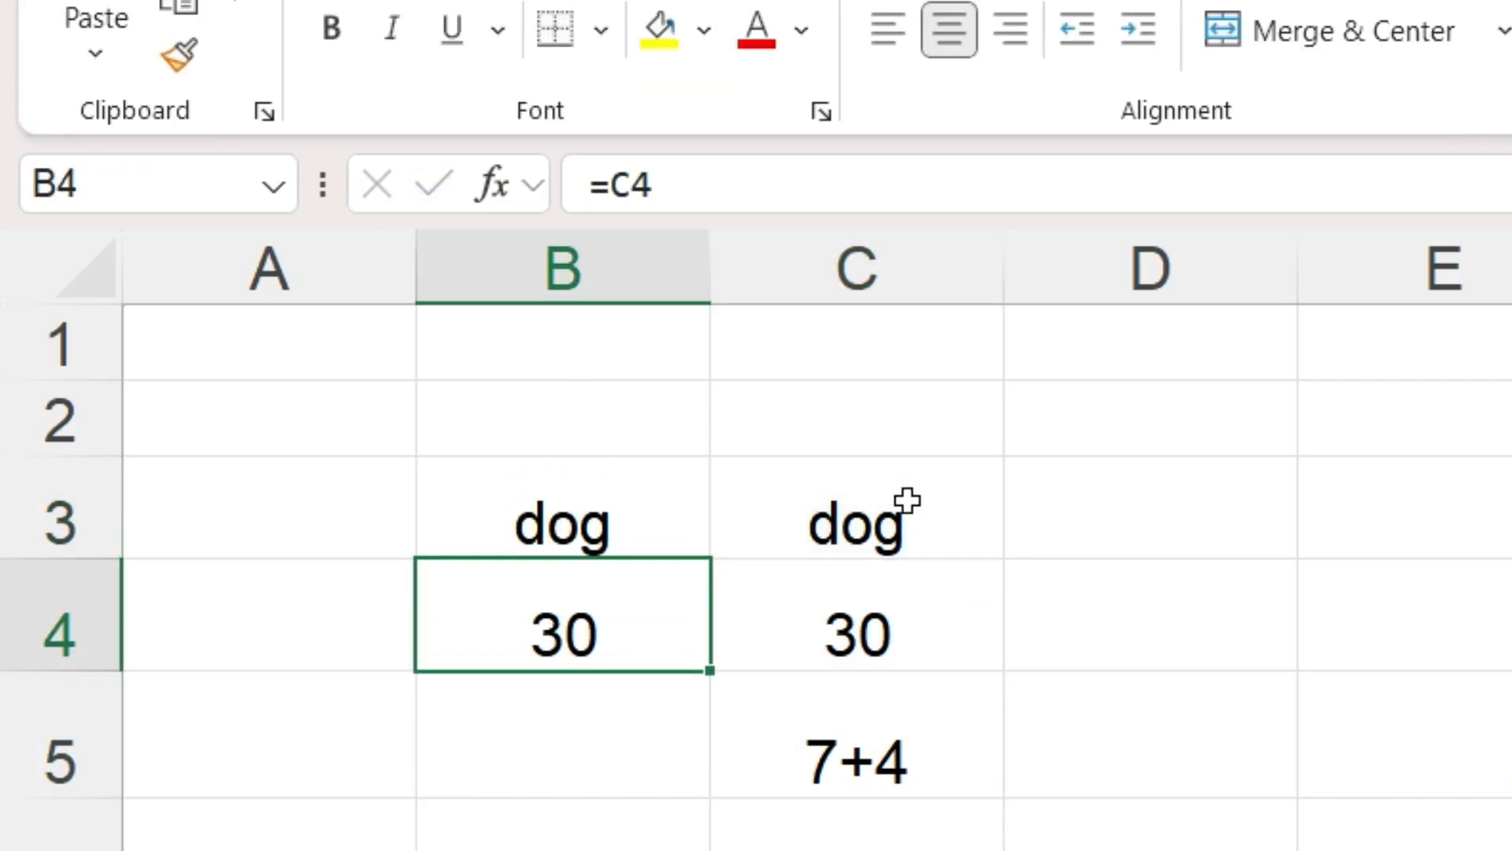
- Replace the text in C3 with cat
{"action": "left_click", "coordinate": [907, 501]}
{"action": "type", "text": "cat"}
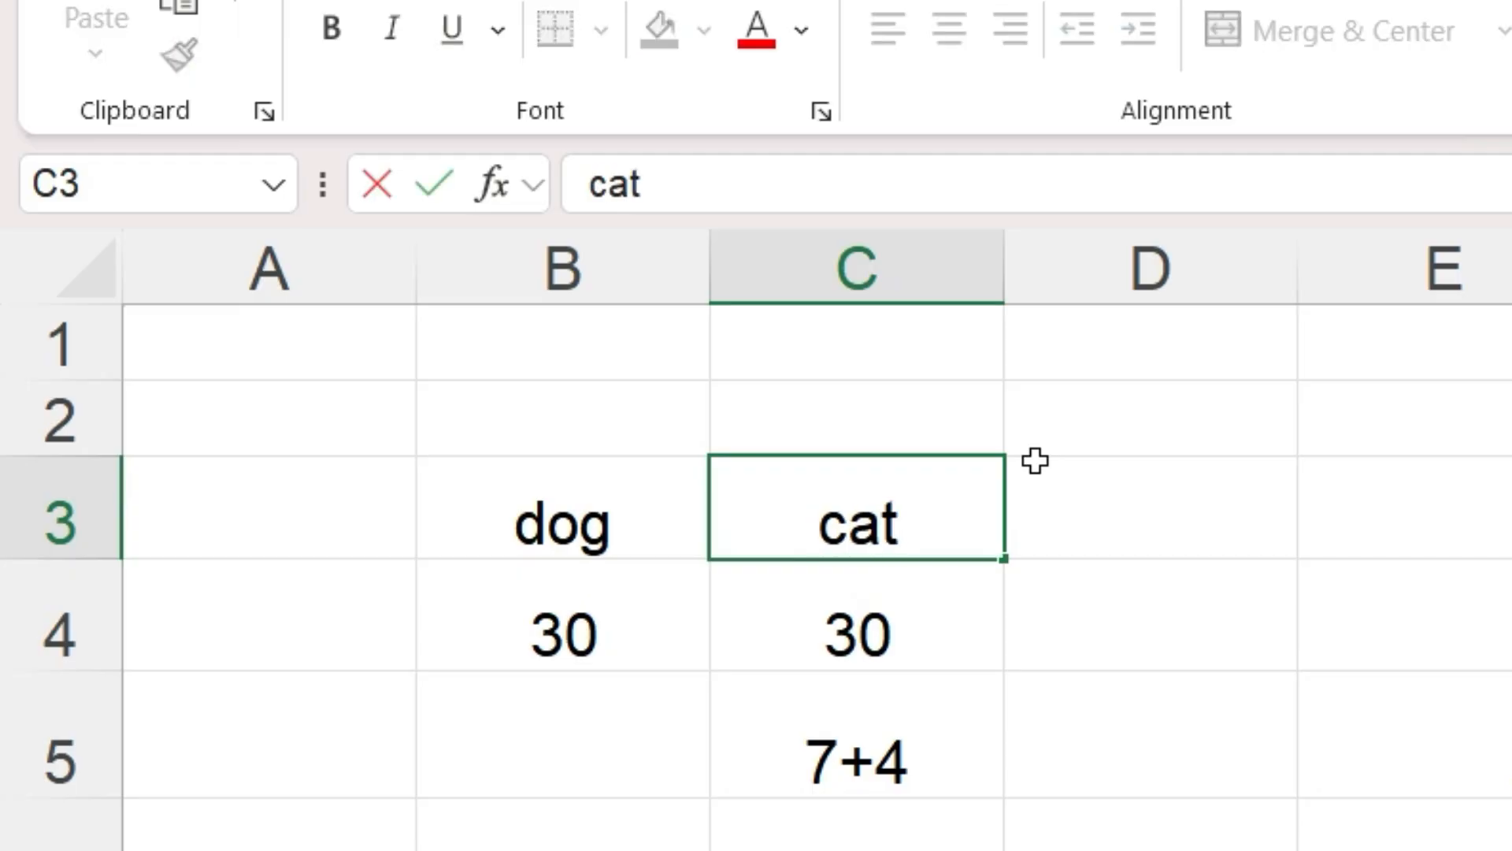
{"action": "key", "text": "Return"}
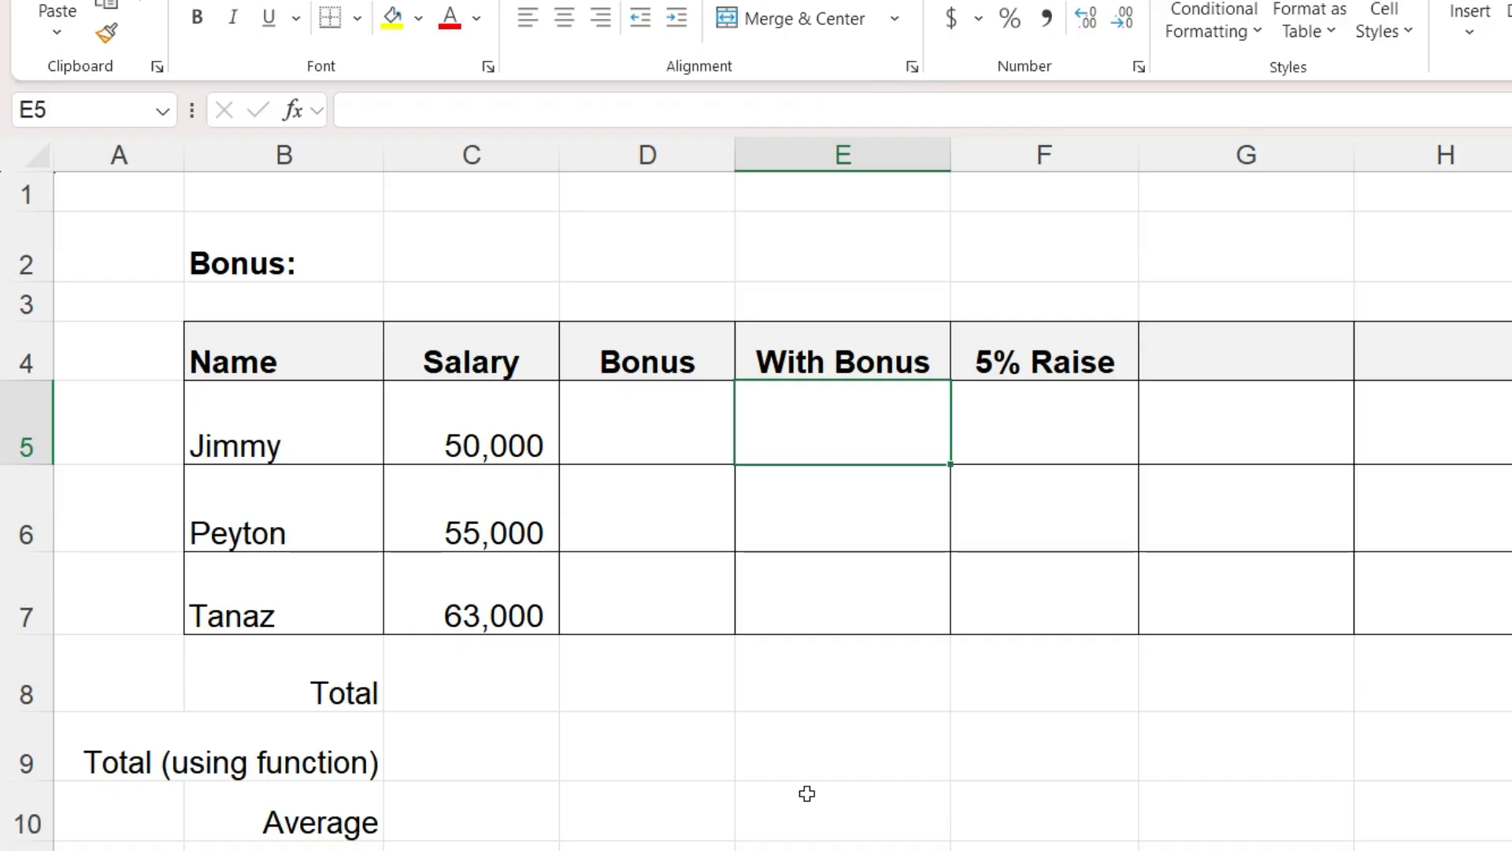
- Enter the formula =C5+1000 in E5, the With Bonus cell of the first employee
{"action": "type", "text": "="}
{"action": "left_click", "coordinate": [484, 417]}
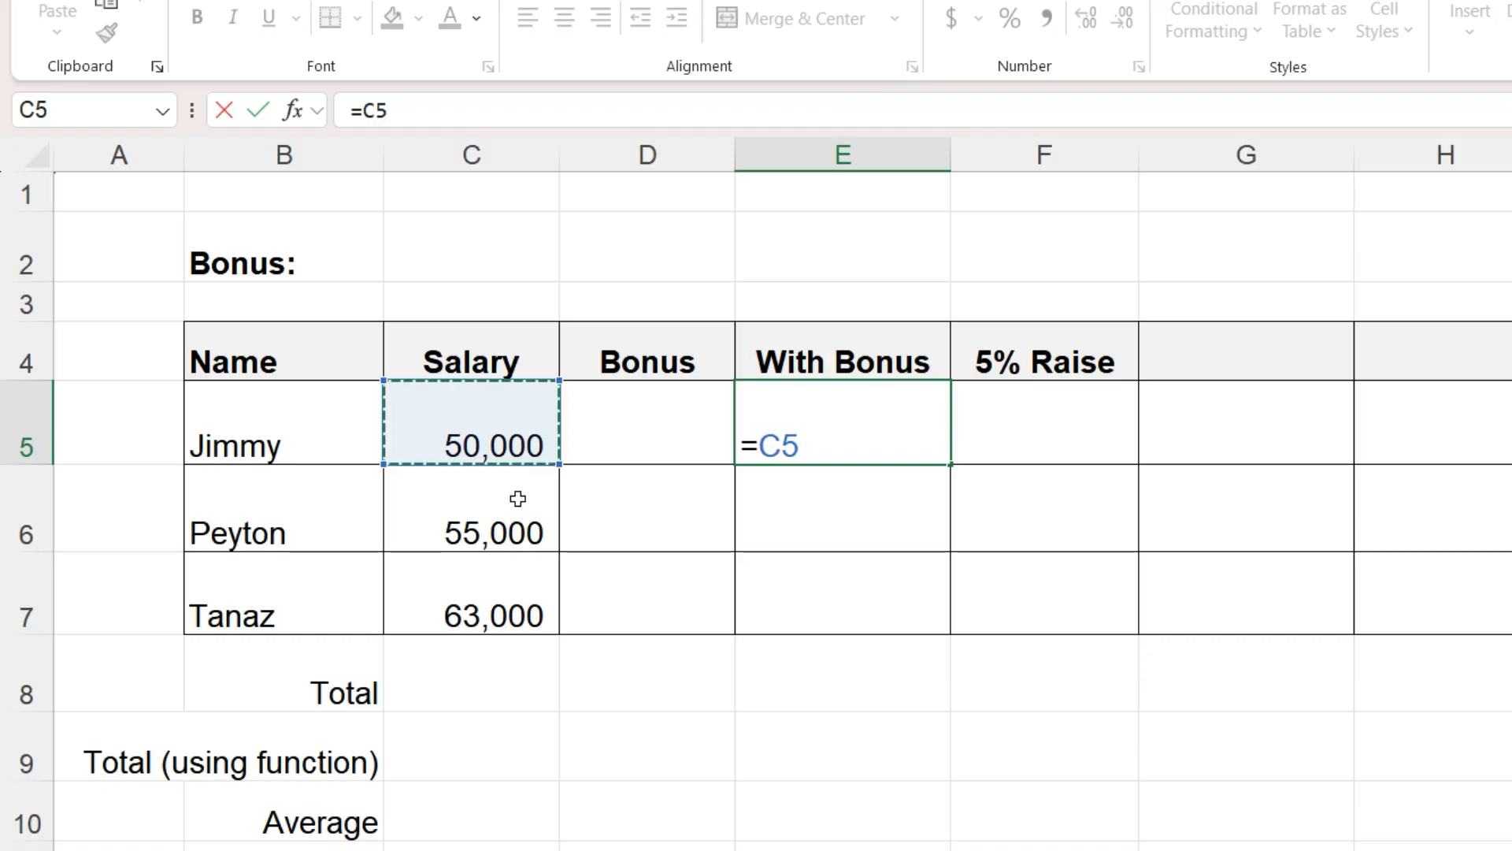
{"action": "type", "text": "+"}
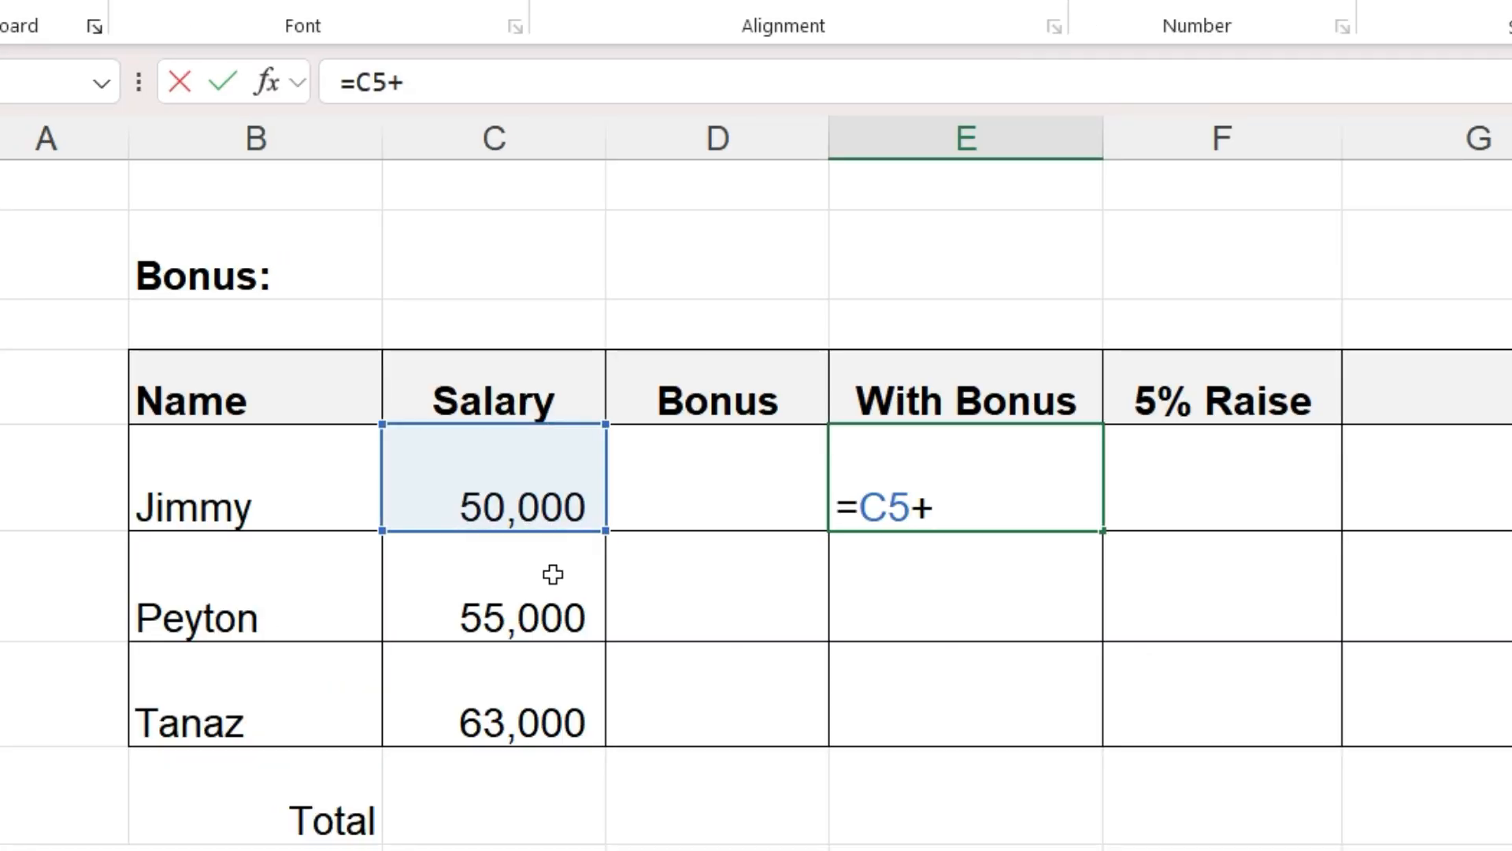
{"action": "type", "text": "1000"}
{"action": "key", "text": "Return"}
- Enter 1000 as the first employee's bonus in D5
{"action": "left_click", "coordinate": [845, 528]}
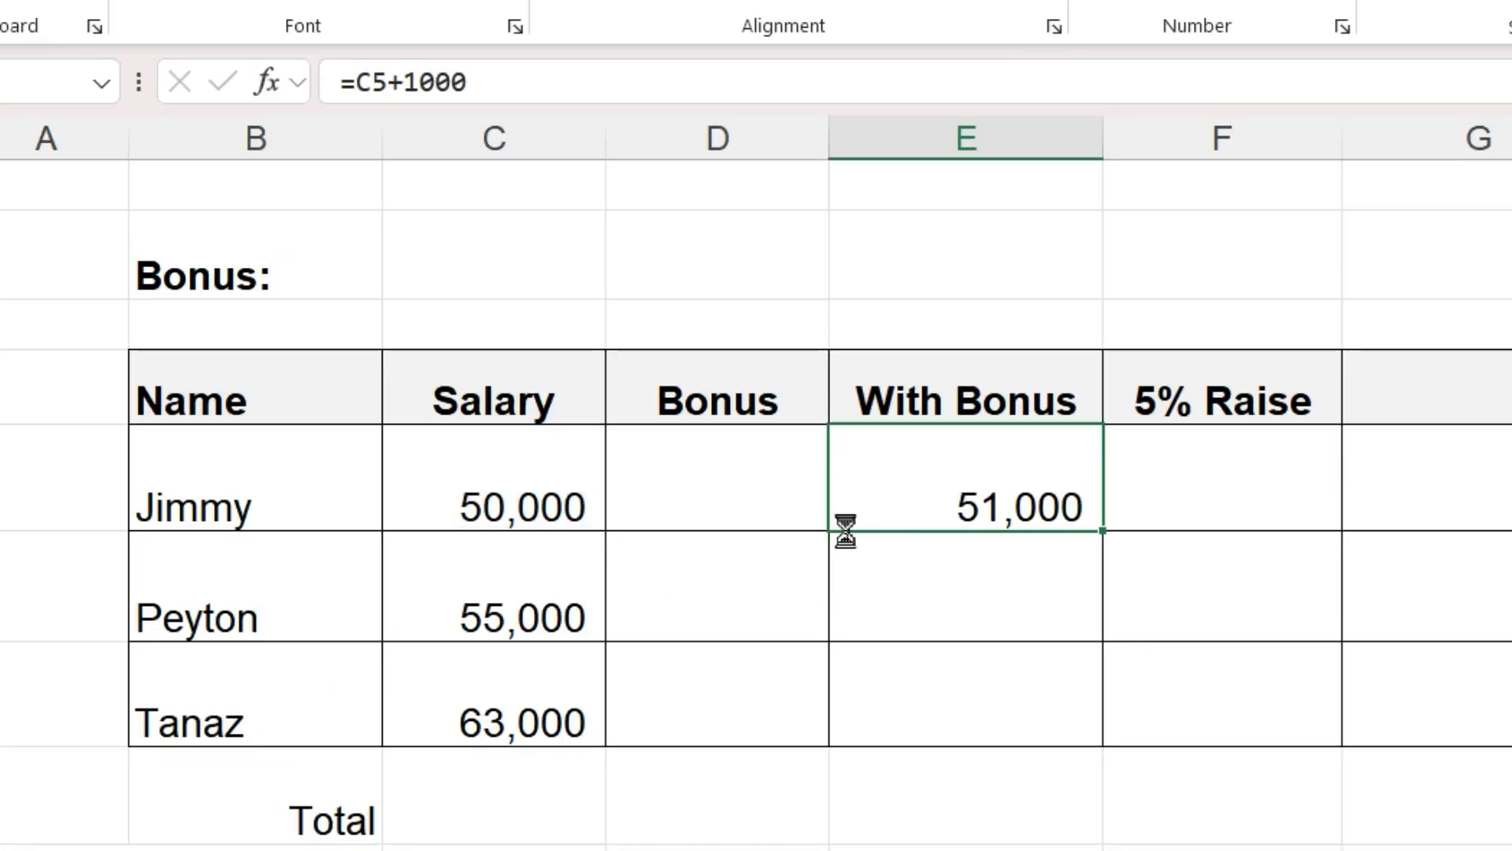
{"action": "left_click", "coordinate": [722, 493]}
{"action": "type", "text": "1000"}
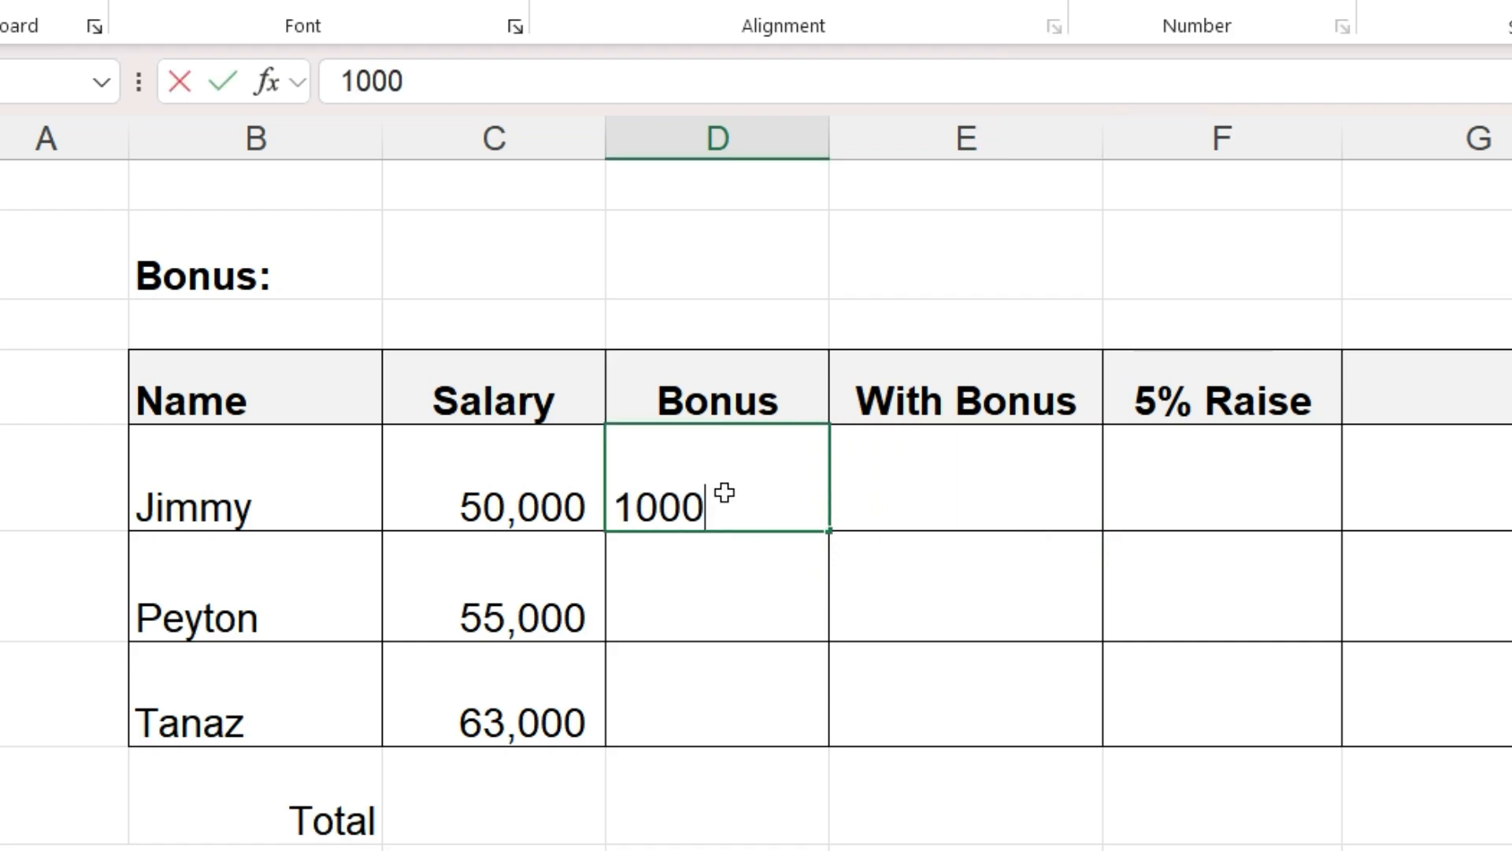
{"action": "key", "text": "Return"}
- Replace E5's formula with =C5+D5, adding the salary and bonus cells
{"action": "left_click", "coordinate": [922, 509]}
{"action": "type", "text": "="}
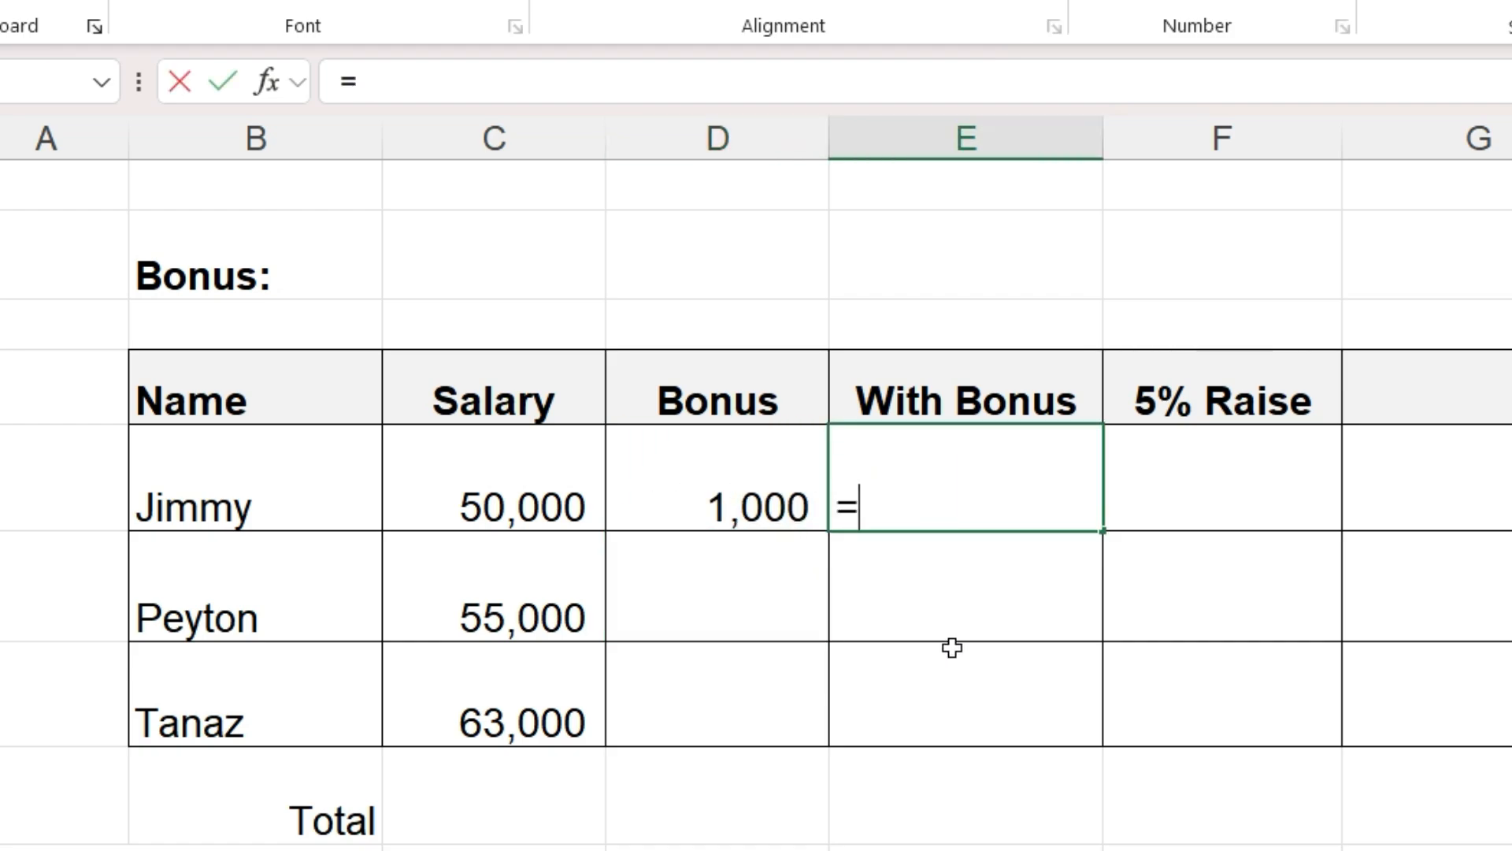
{"action": "left_click", "coordinate": [520, 504]}
{"action": "type", "text": "+"}
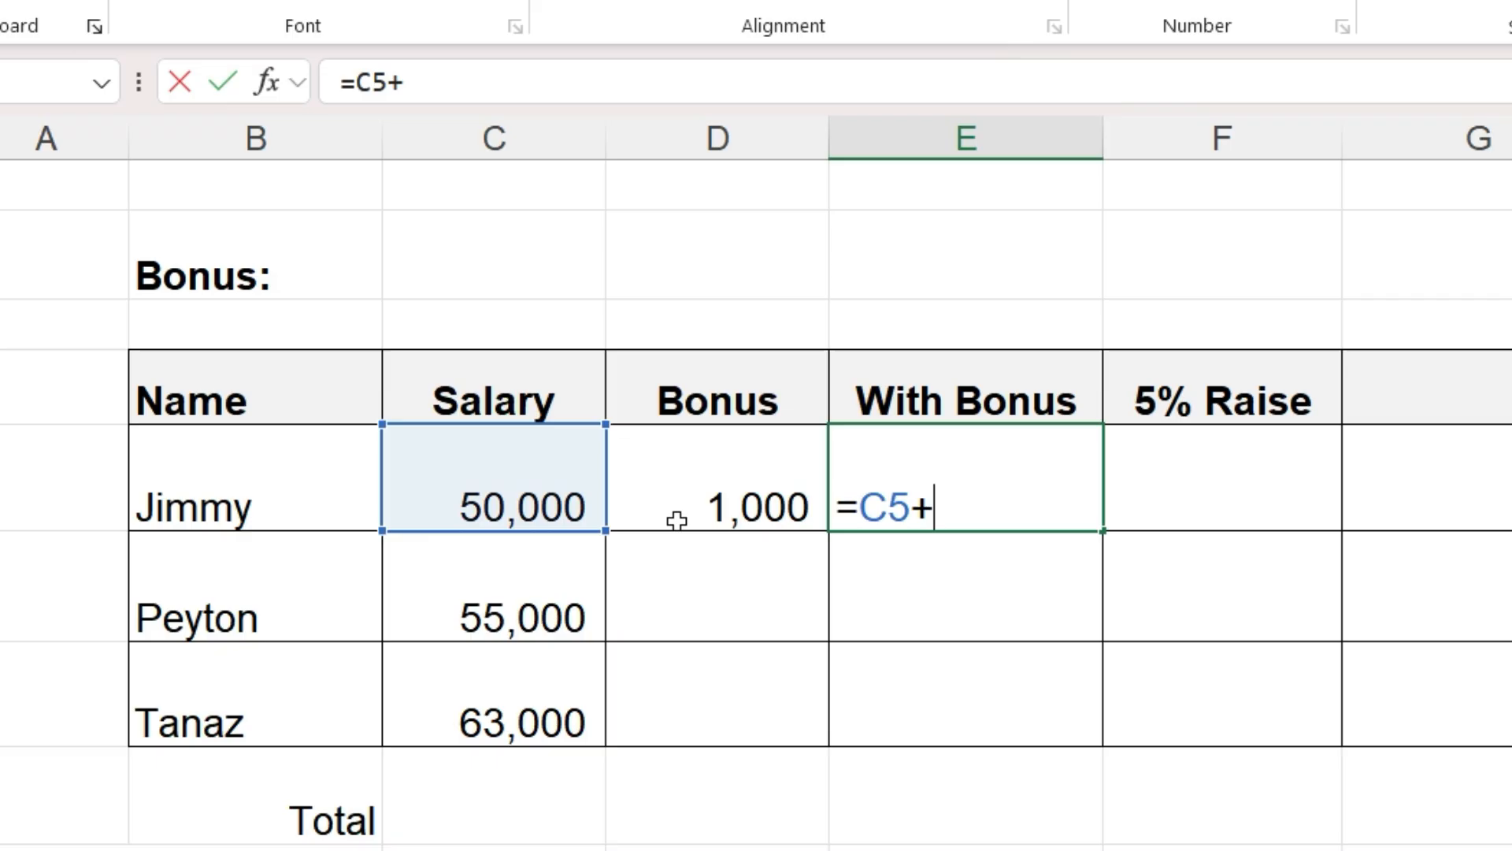
{"action": "left_click", "coordinate": [709, 496]}
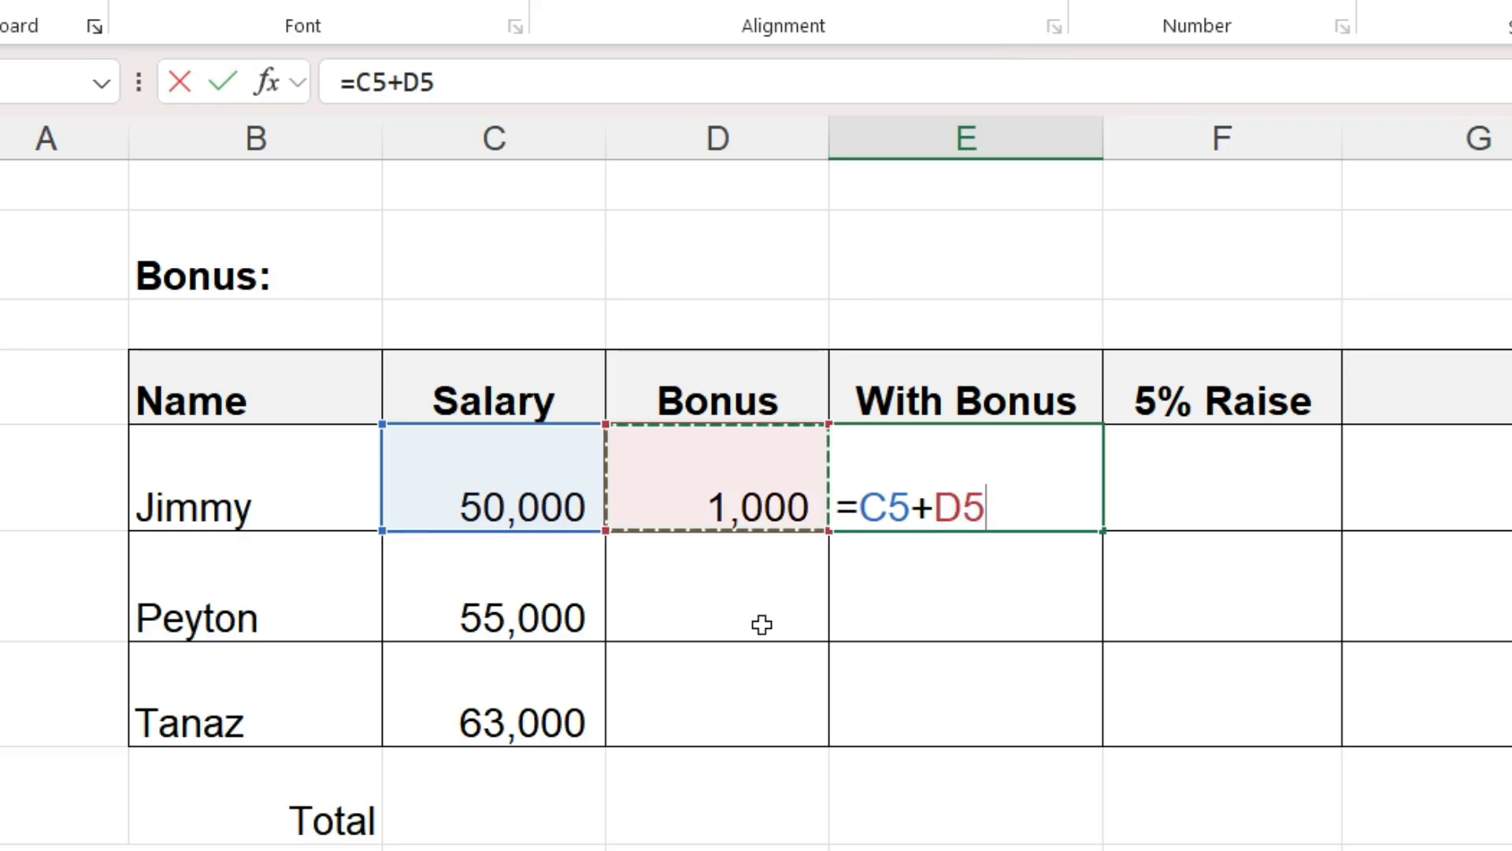
{"action": "key", "text": "Return"}
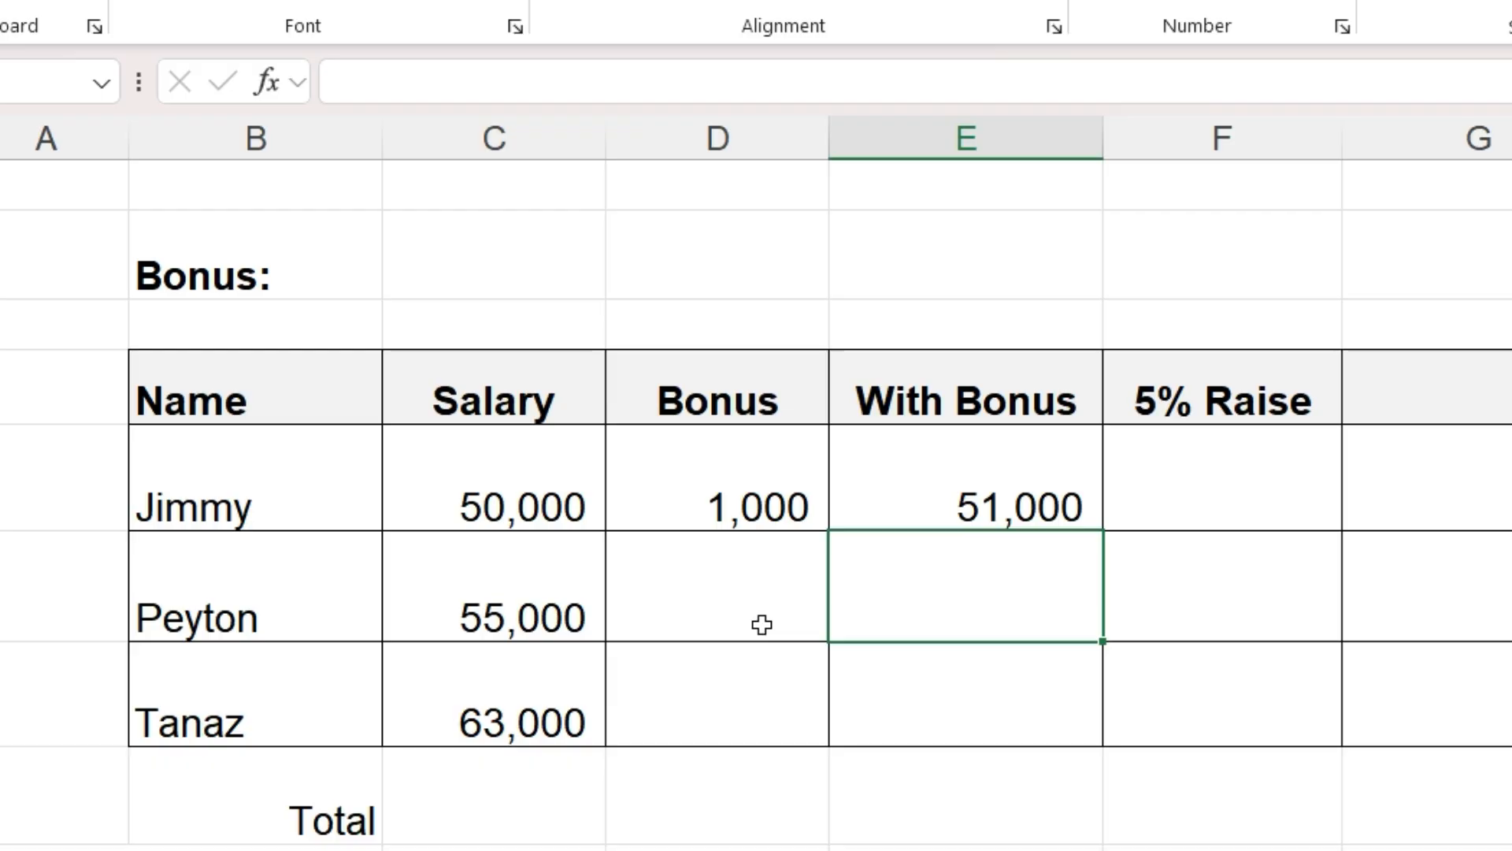
- Change the first employee's bonus in D5 to 2,000
{"action": "left_click", "coordinate": [716, 499]}
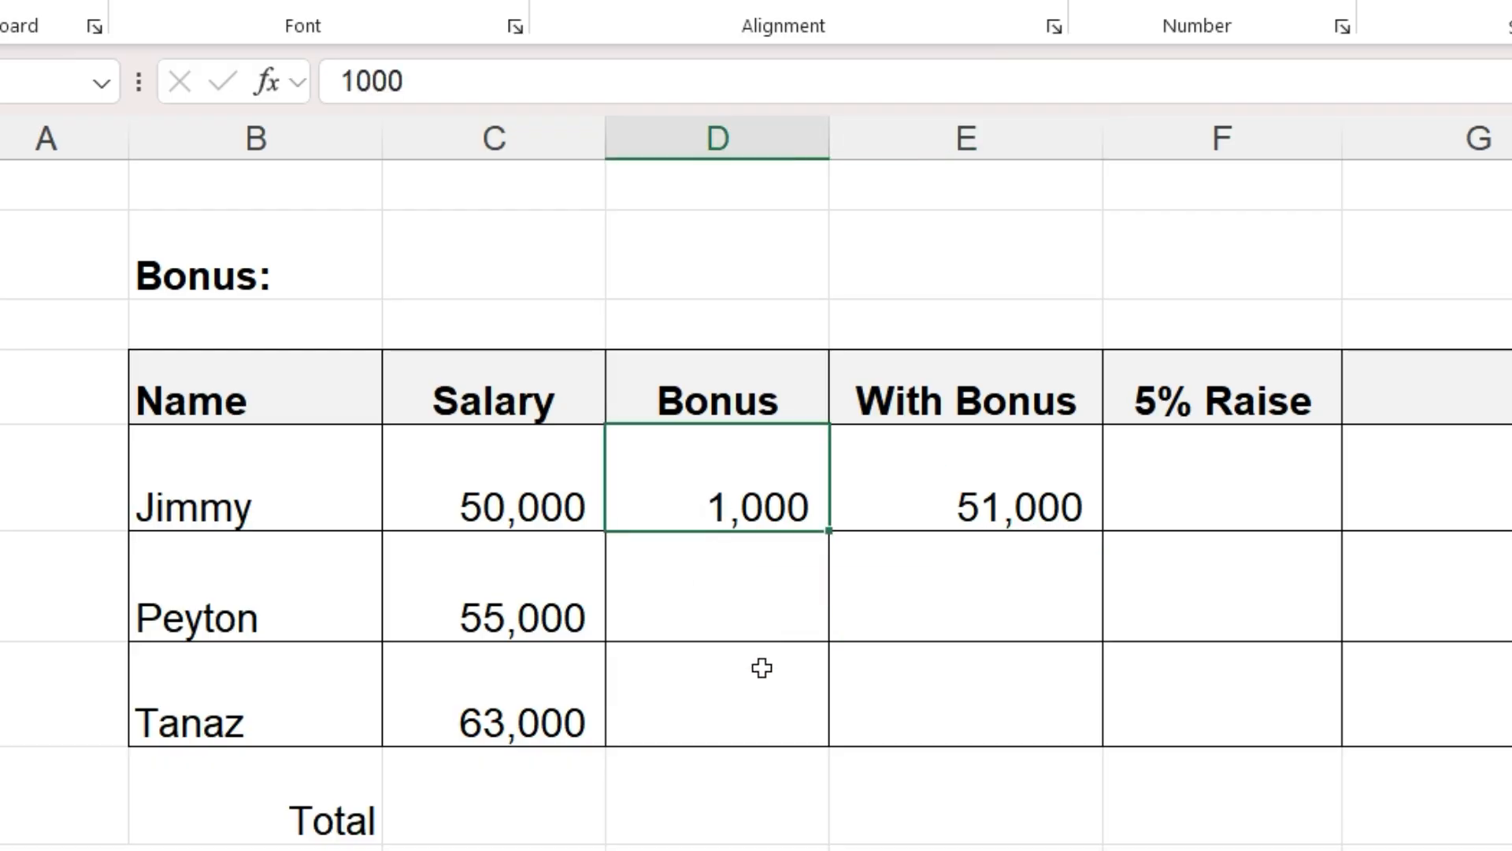
{"action": "type", "text": "2,000"}
{"action": "key", "text": "Return"}
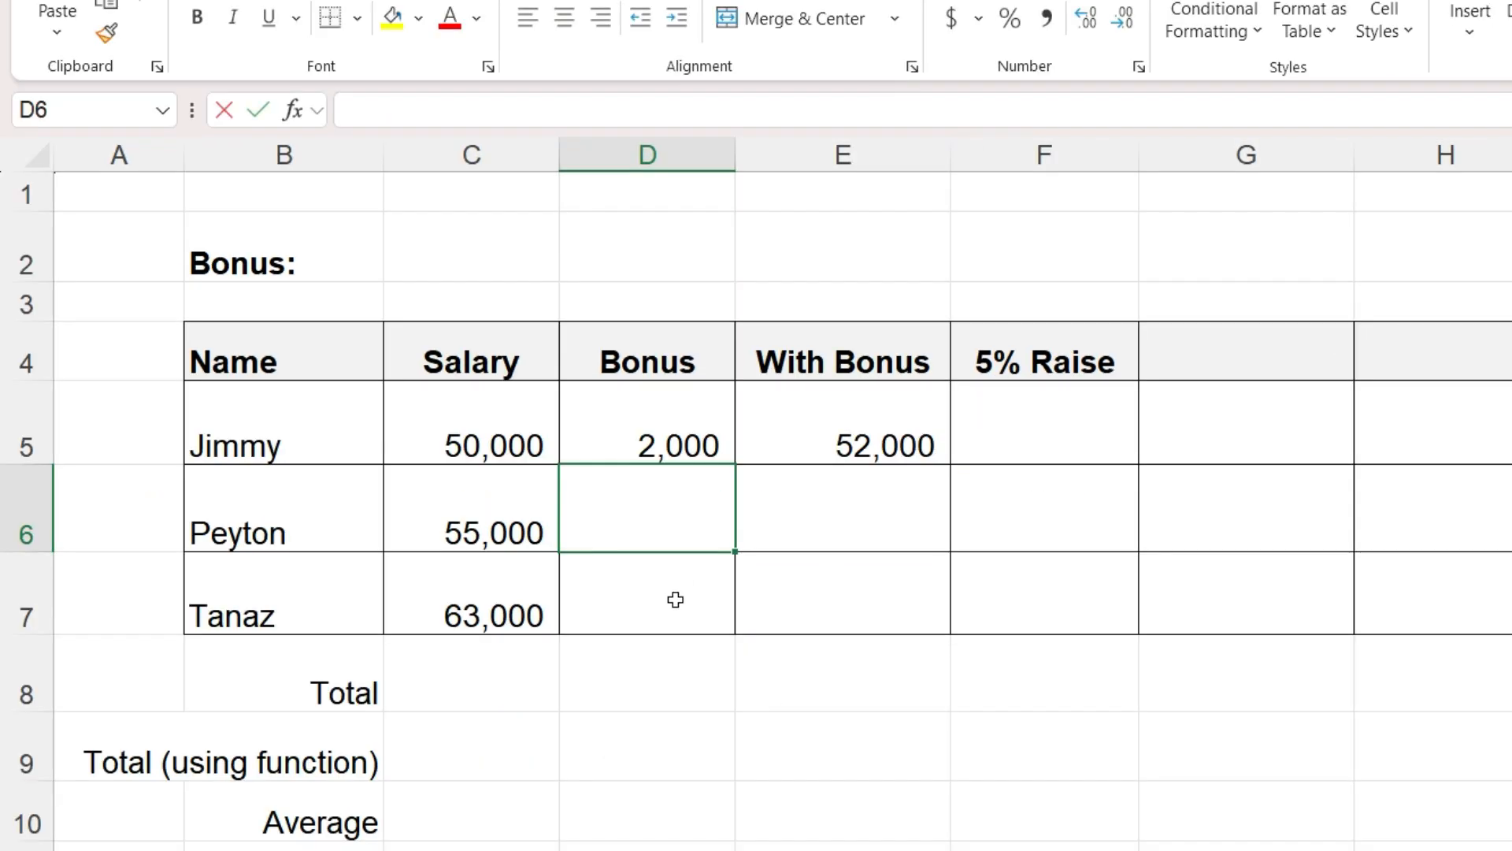
- Enter 1000 as the bonus for the second and third employees in D6 and D7
{"action": "type", "text": "1000"}
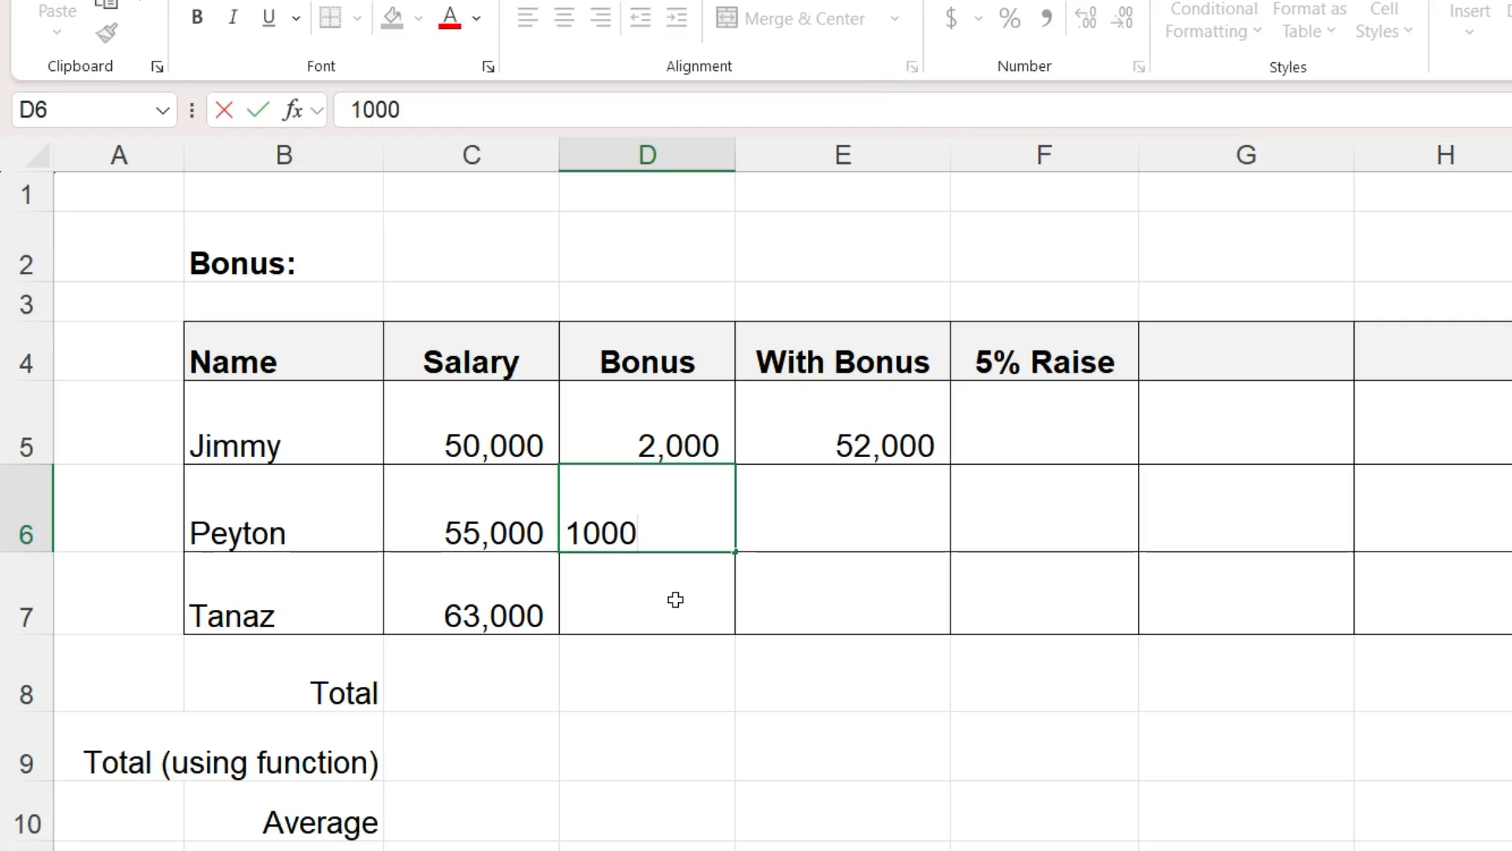
{"action": "key", "text": "Return"}
{"action": "type", "text": "1000"}
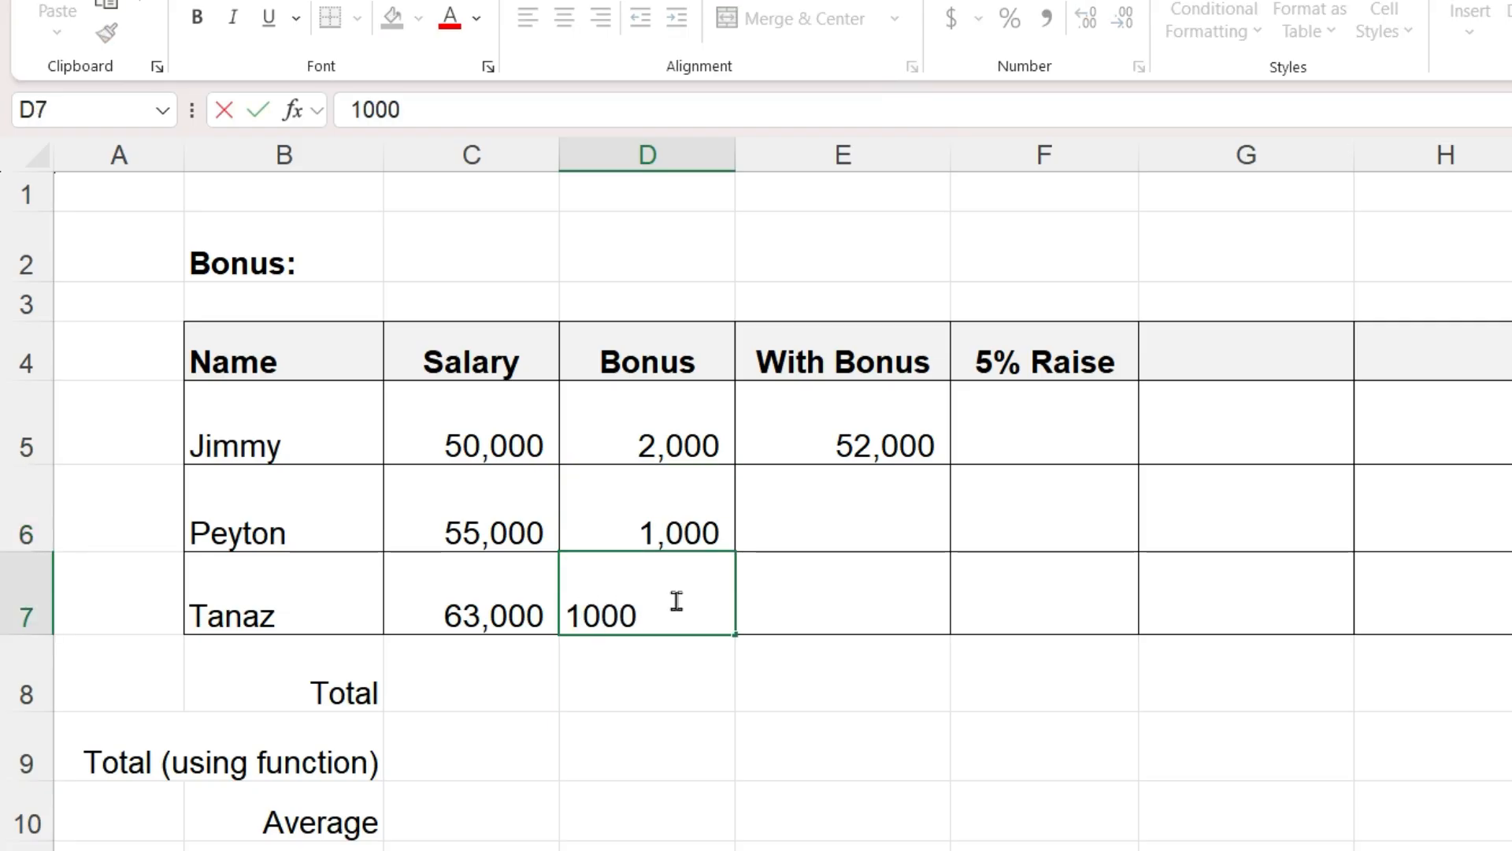
{"action": "key", "text": "Return"}
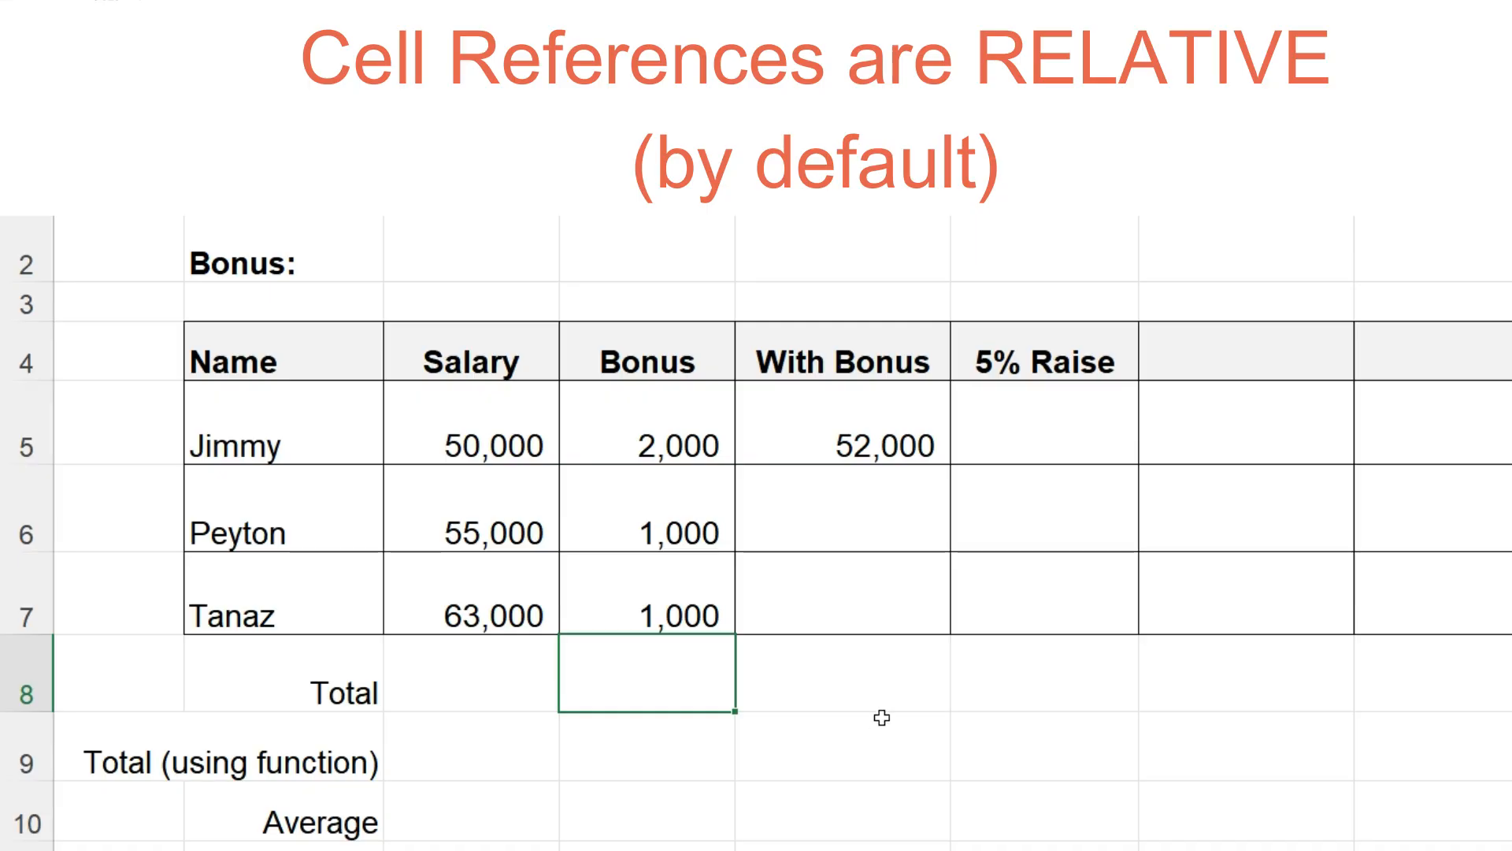
- Copy E5's With Bonus formula down to E6 and E7
{"action": "left_click", "coordinate": [888, 444]}
{"action": "key", "text": "ctrl+c"}
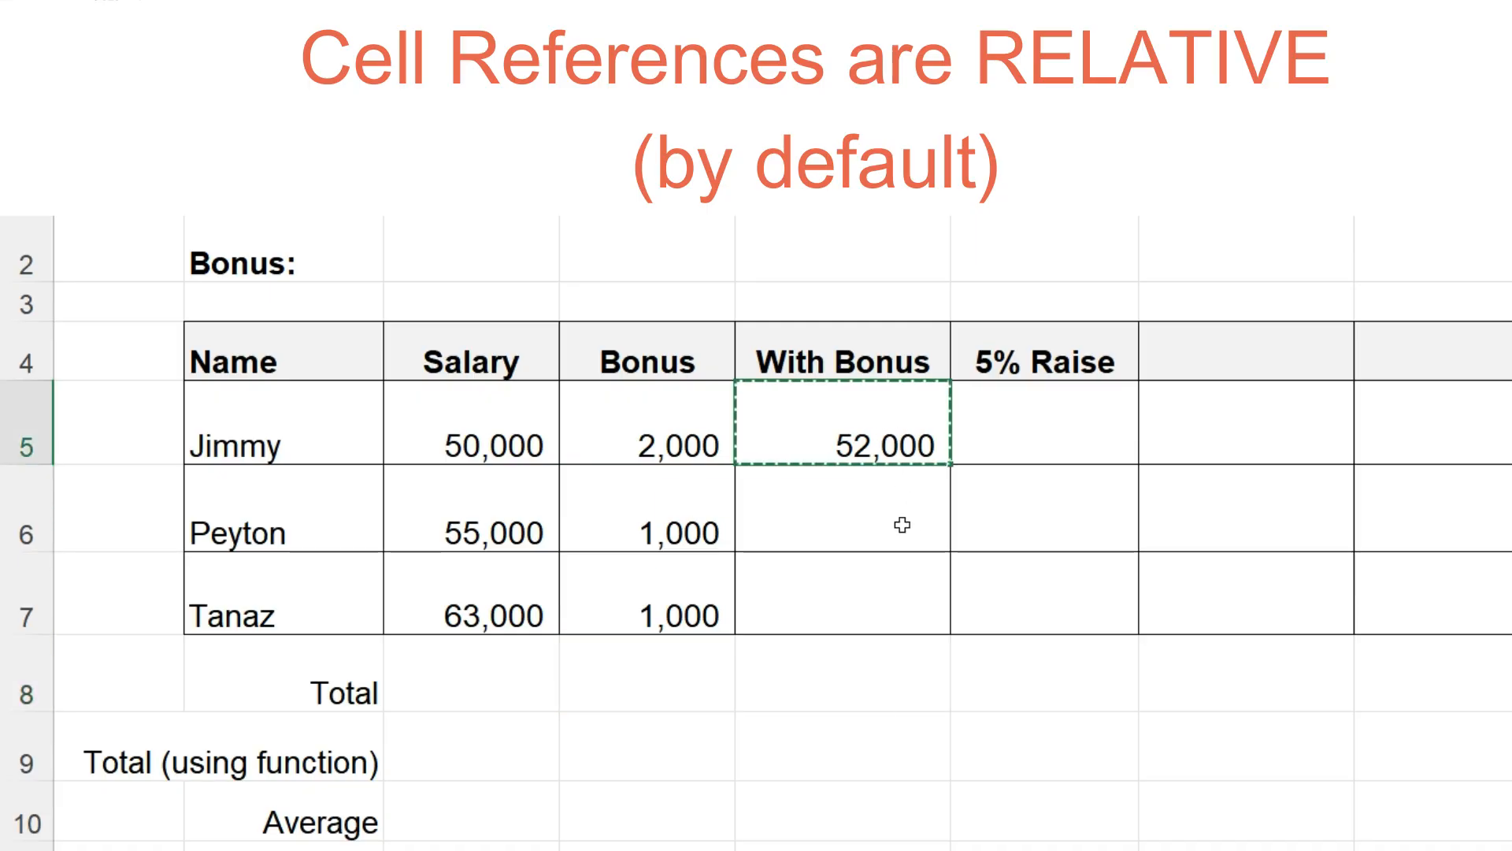
{"action": "left_click", "coordinate": [902, 524]}
{"action": "key", "text": "ctrl+v"}
{"action": "left_click", "coordinate": [881, 590]}
{"action": "key", "text": "ctrl+v"}
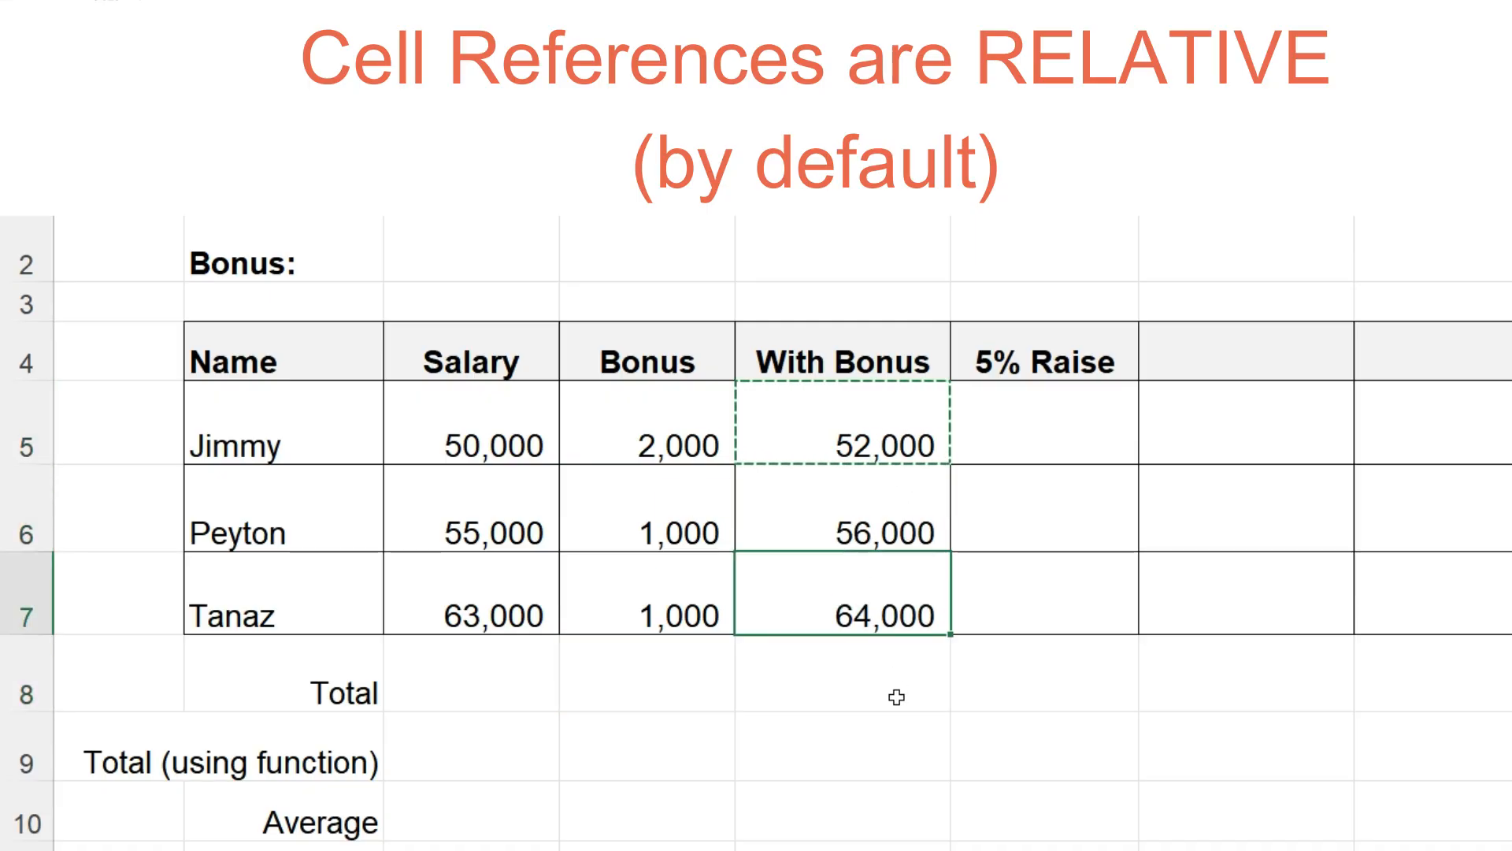
- Inspect the formulas in E5, E6 and E7 to compare their cell references
{"action": "left_click", "coordinate": [892, 443]}
{"action": "key", "text": "F2"}
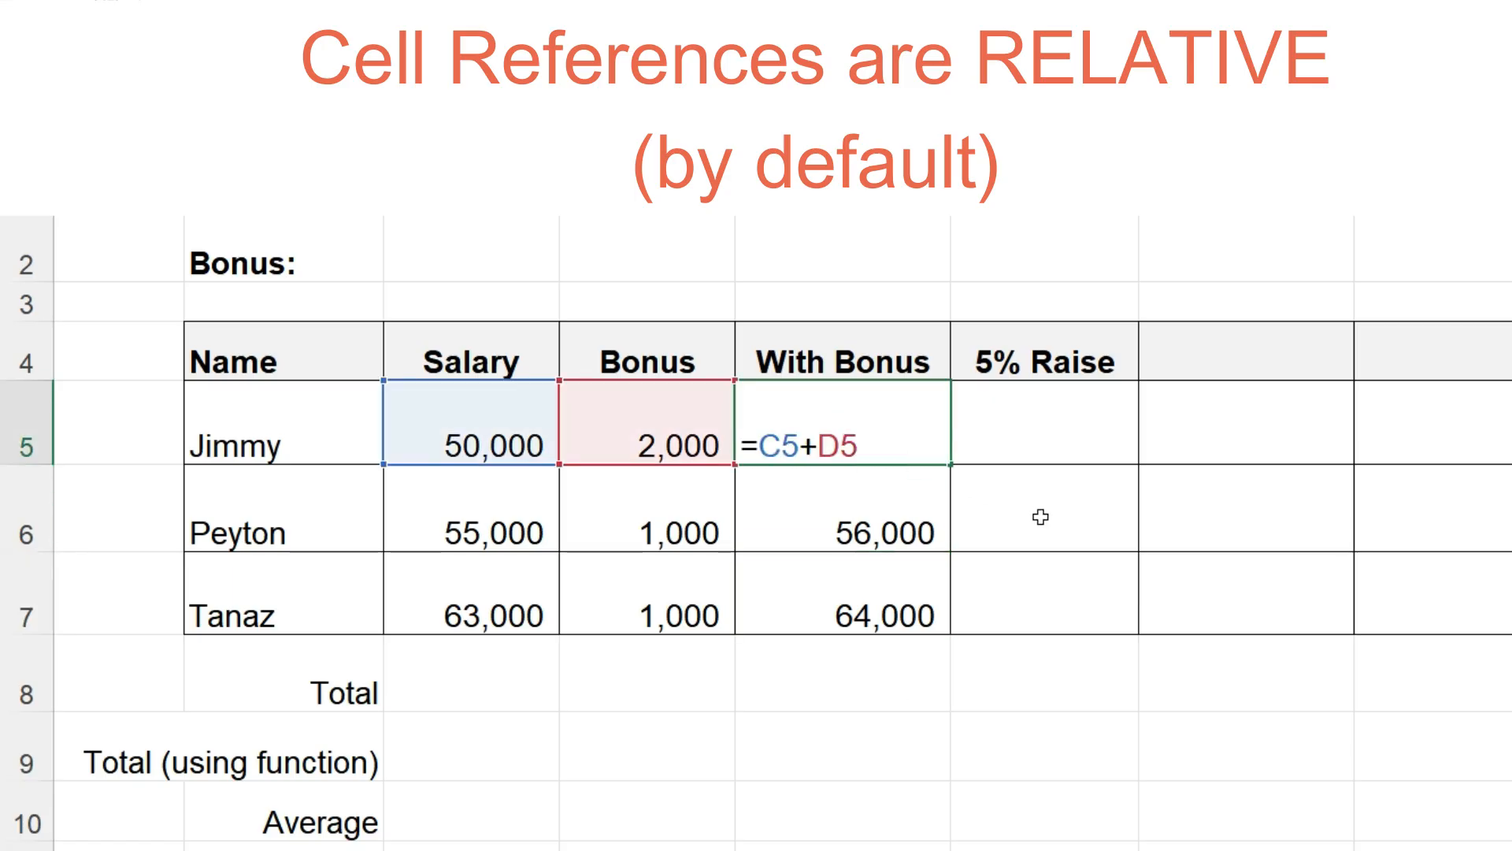
{"action": "key", "text": "Return"}
{"action": "double_click", "coordinate": [877, 517]}
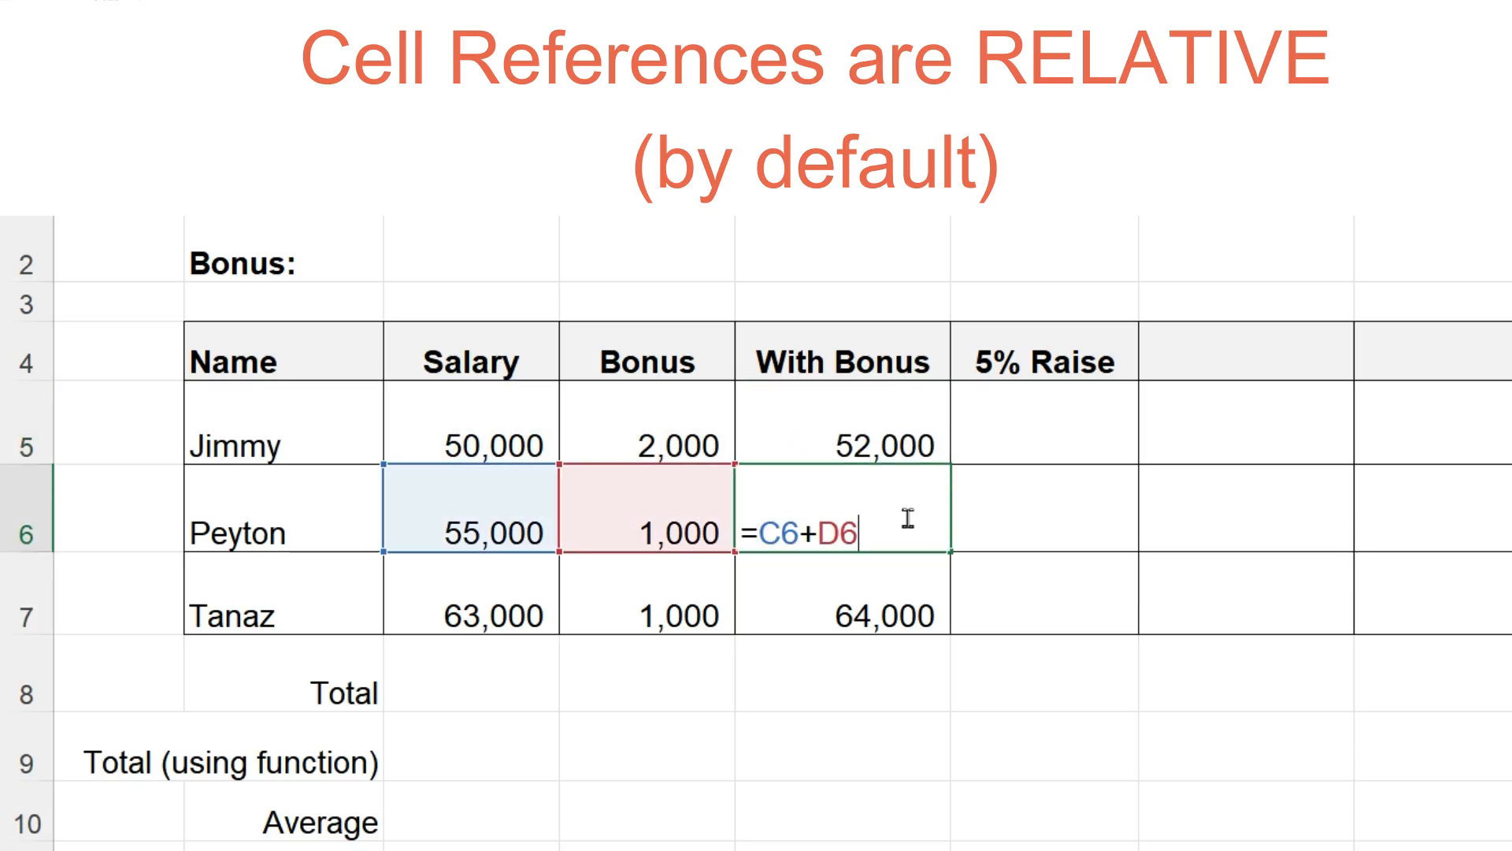
{"action": "key", "text": "Return"}
{"action": "double_click", "coordinate": [896, 607]}
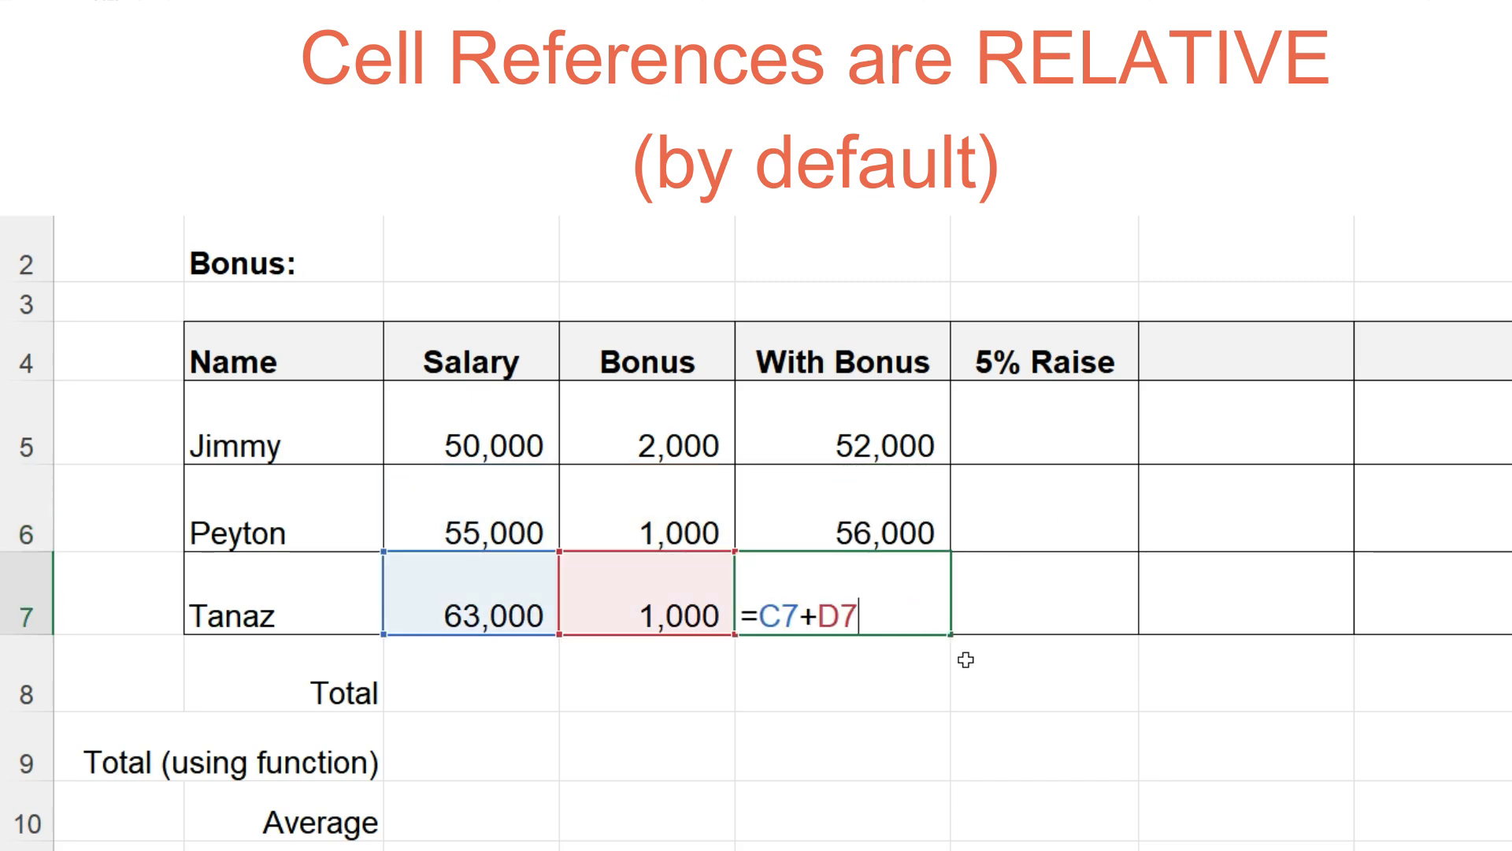
{"action": "key", "text": "Return"}
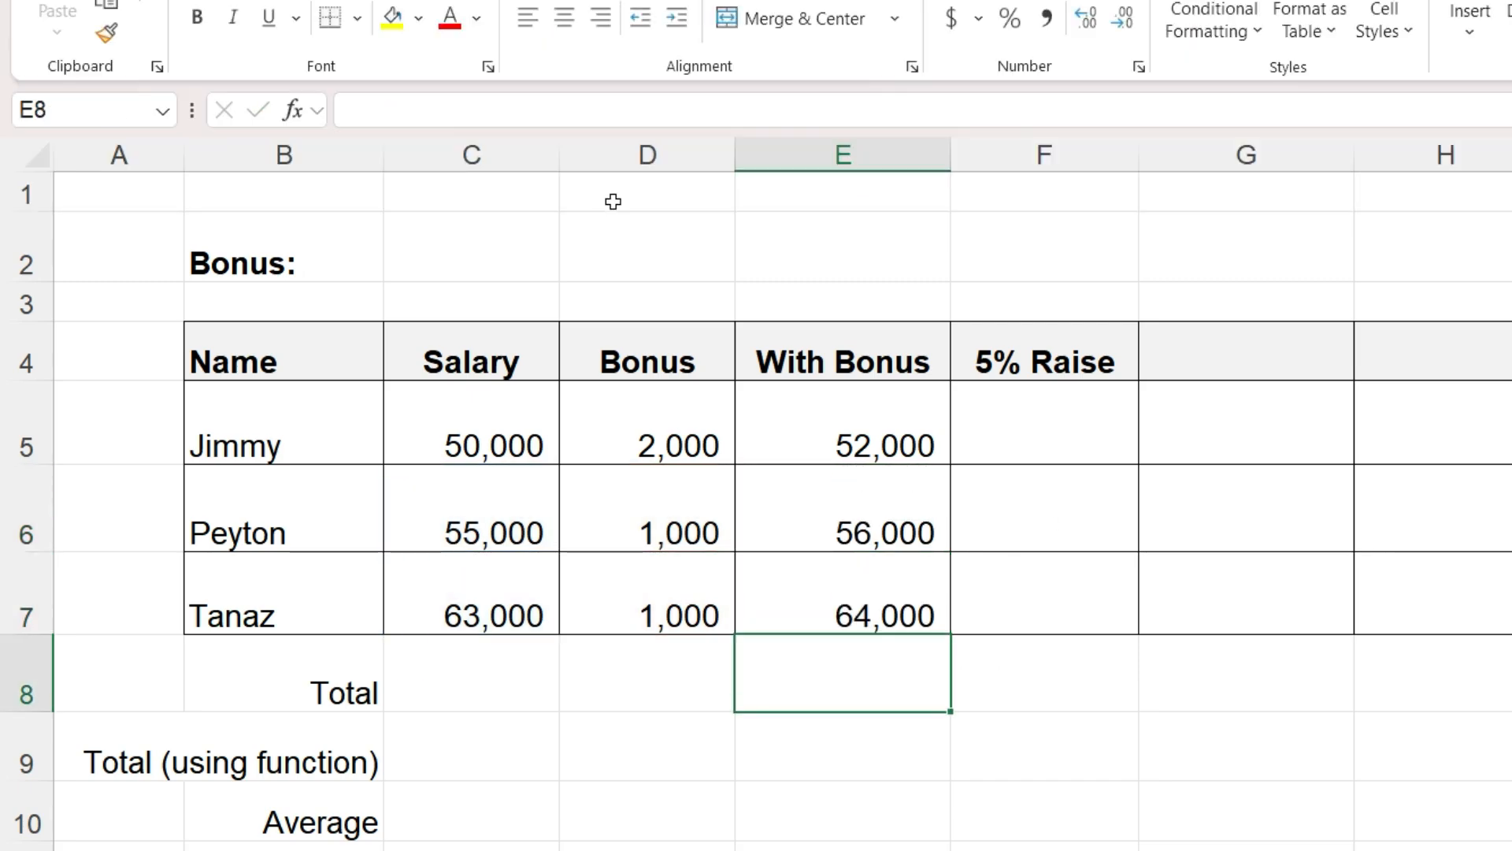
- Delete the Bonus column and clear the With Bonus formulas in D5 to D7
{"action": "left_click", "coordinate": [621, 158]}
{"action": "key", "text": "ctrl+minus"}
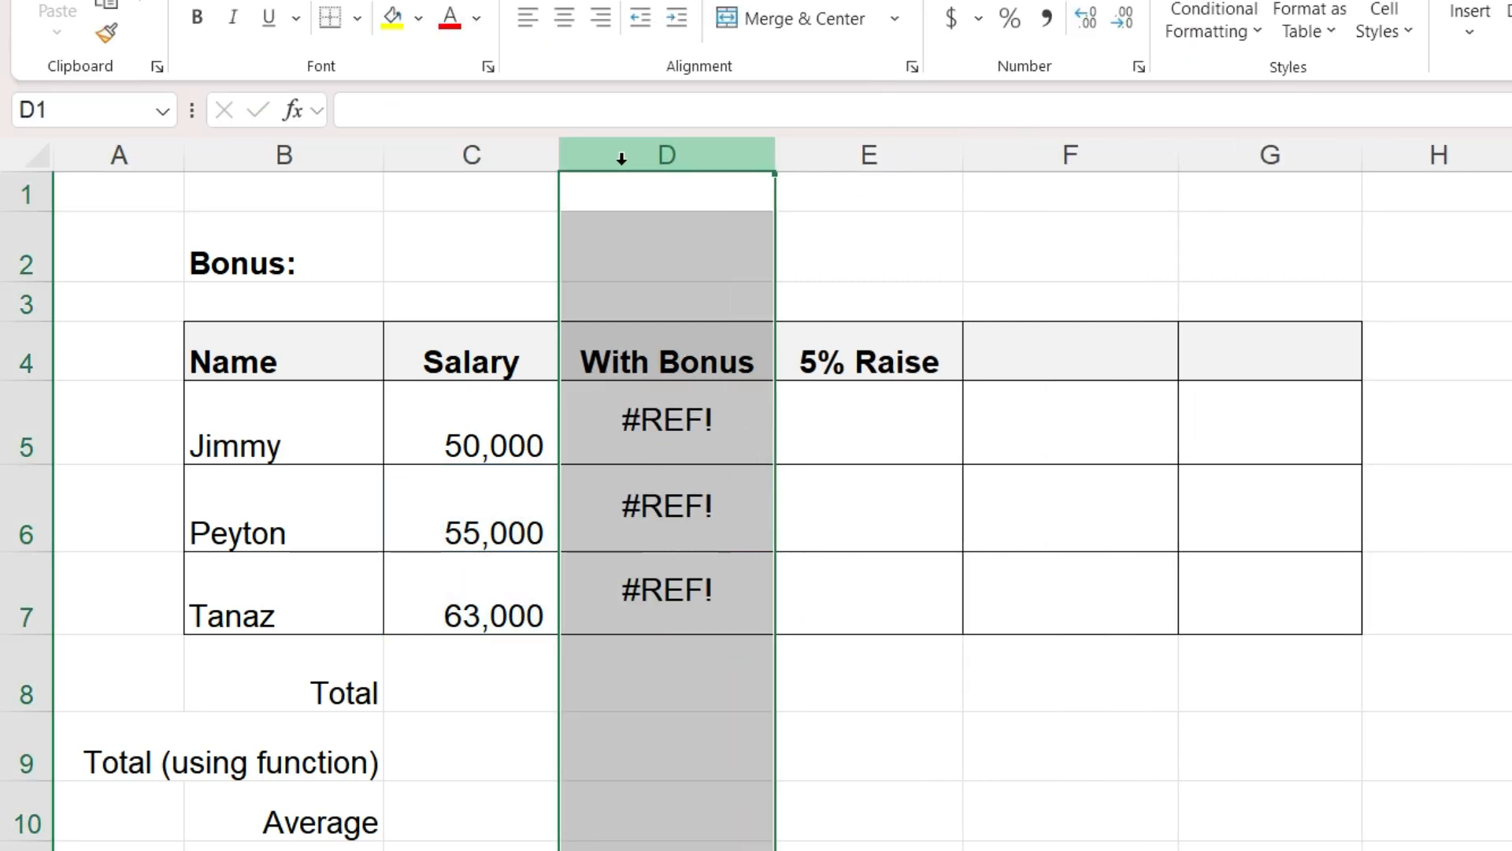
{"action": "left_click", "coordinate": [1032, 633]}
{"action": "left_click_drag", "start_coordinate": [698, 455], "coordinate": [718, 586]}
{"action": "key", "text": "Delete"}
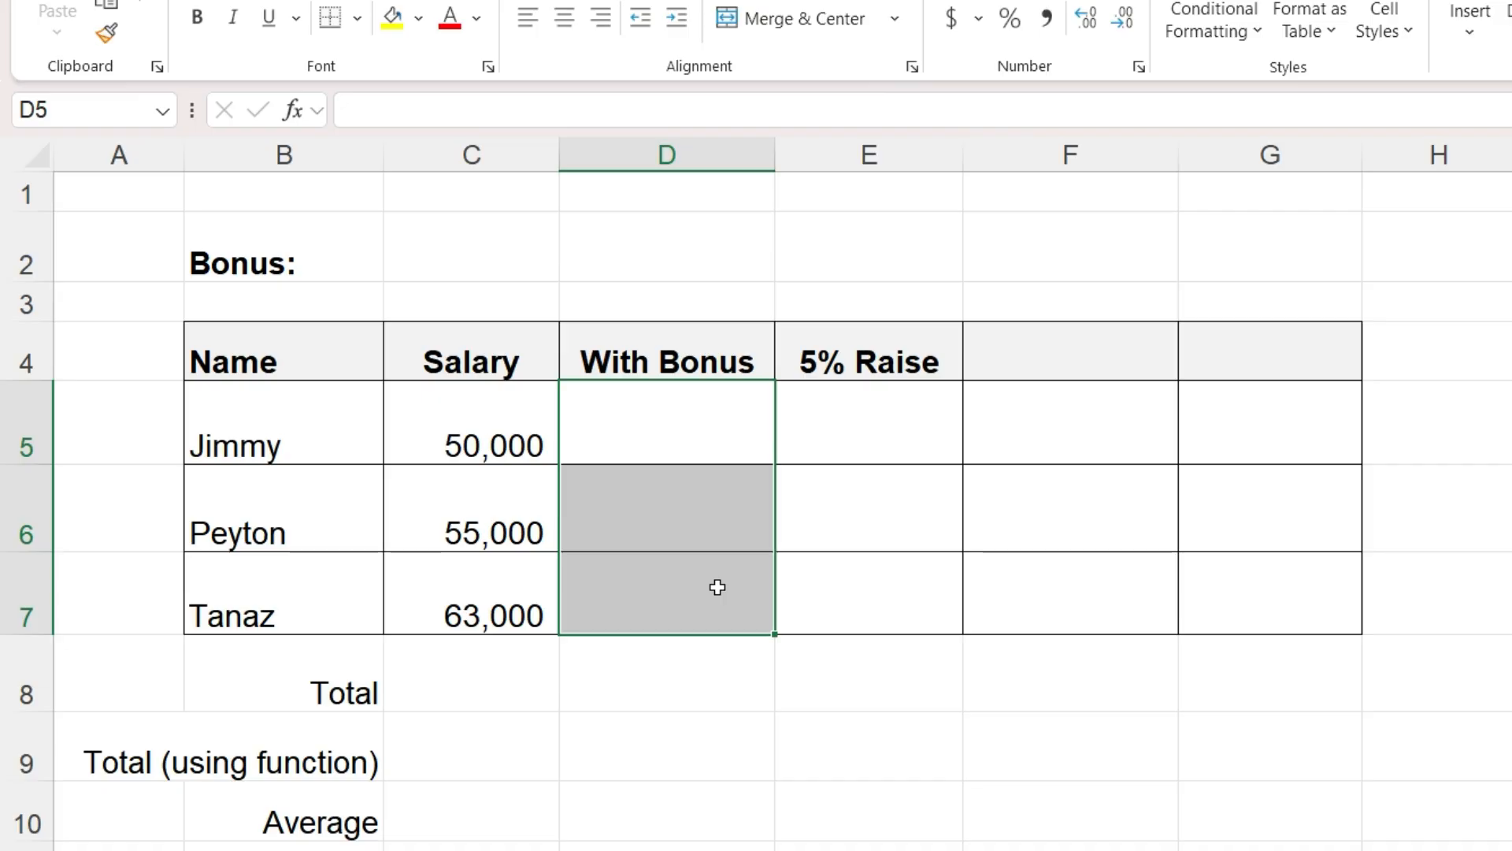
- Enter 2000 as the shared bonus amount in C2 beside the Bonus label
{"action": "left_click", "coordinate": [482, 269]}
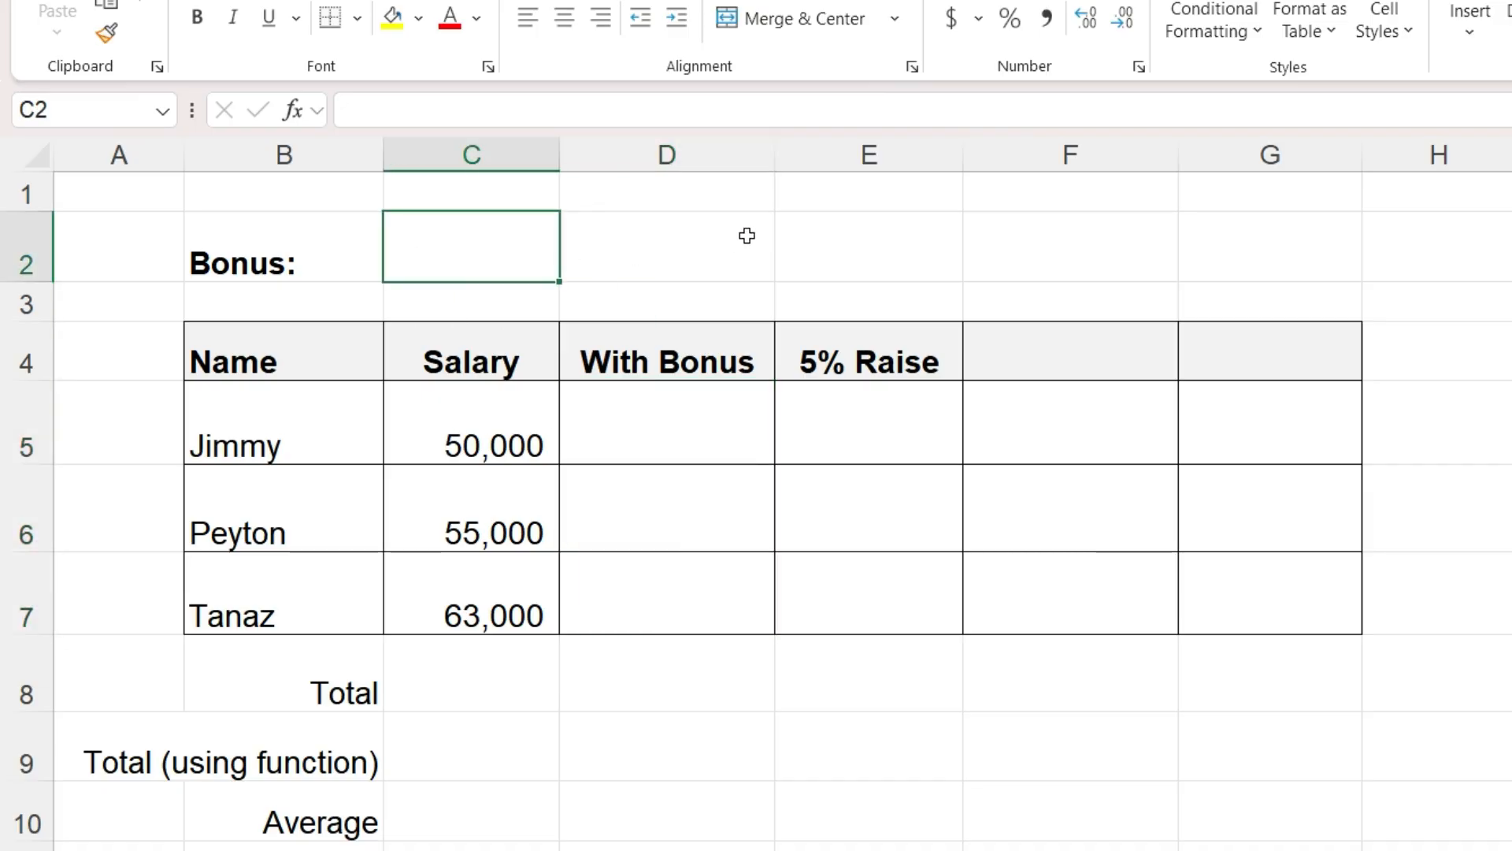
{"action": "type", "text": "2000"}
{"action": "key", "text": "Return"}
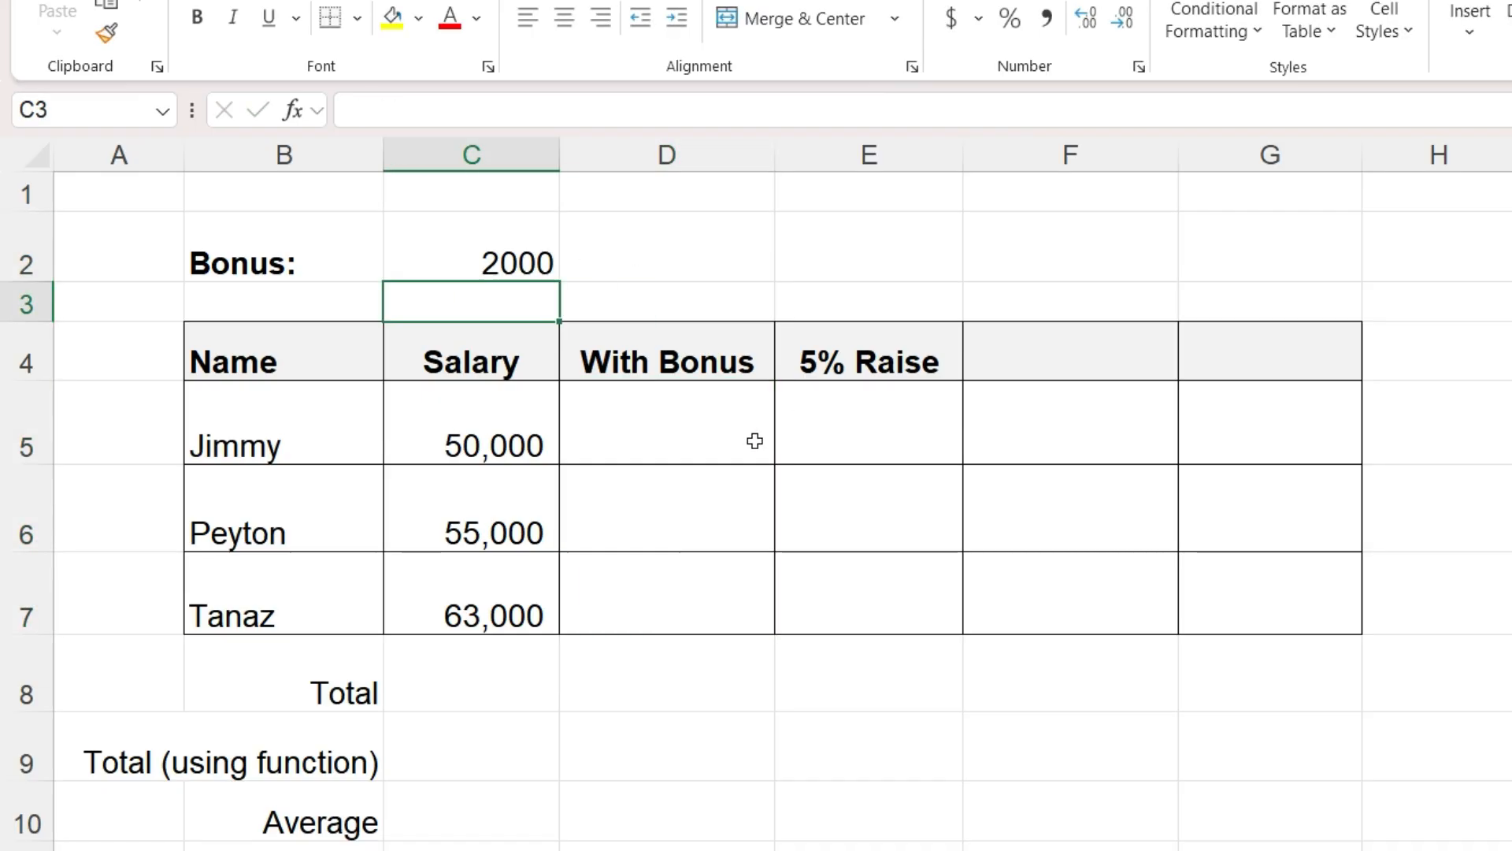
- Enter =C5+C2 in D5, adding the first salary and the shared bonus
{"action": "left_click", "coordinate": [733, 438]}
{"action": "type", "text": "="}
{"action": "left_click", "coordinate": [477, 425]}
{"action": "type", "text": "+"}
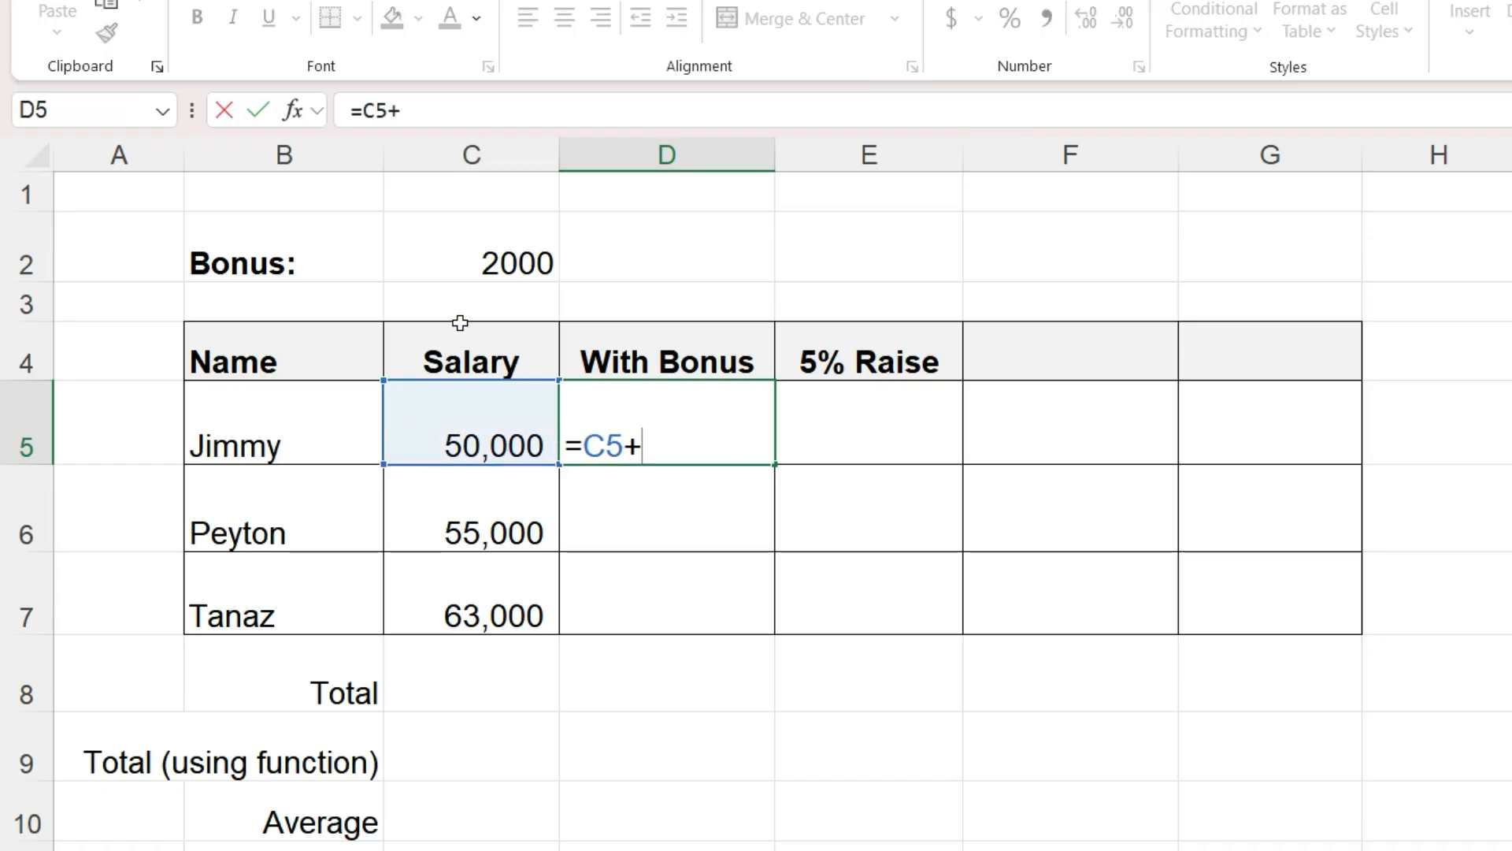
{"action": "left_click", "coordinate": [451, 263]}
{"action": "key", "text": "Return"}
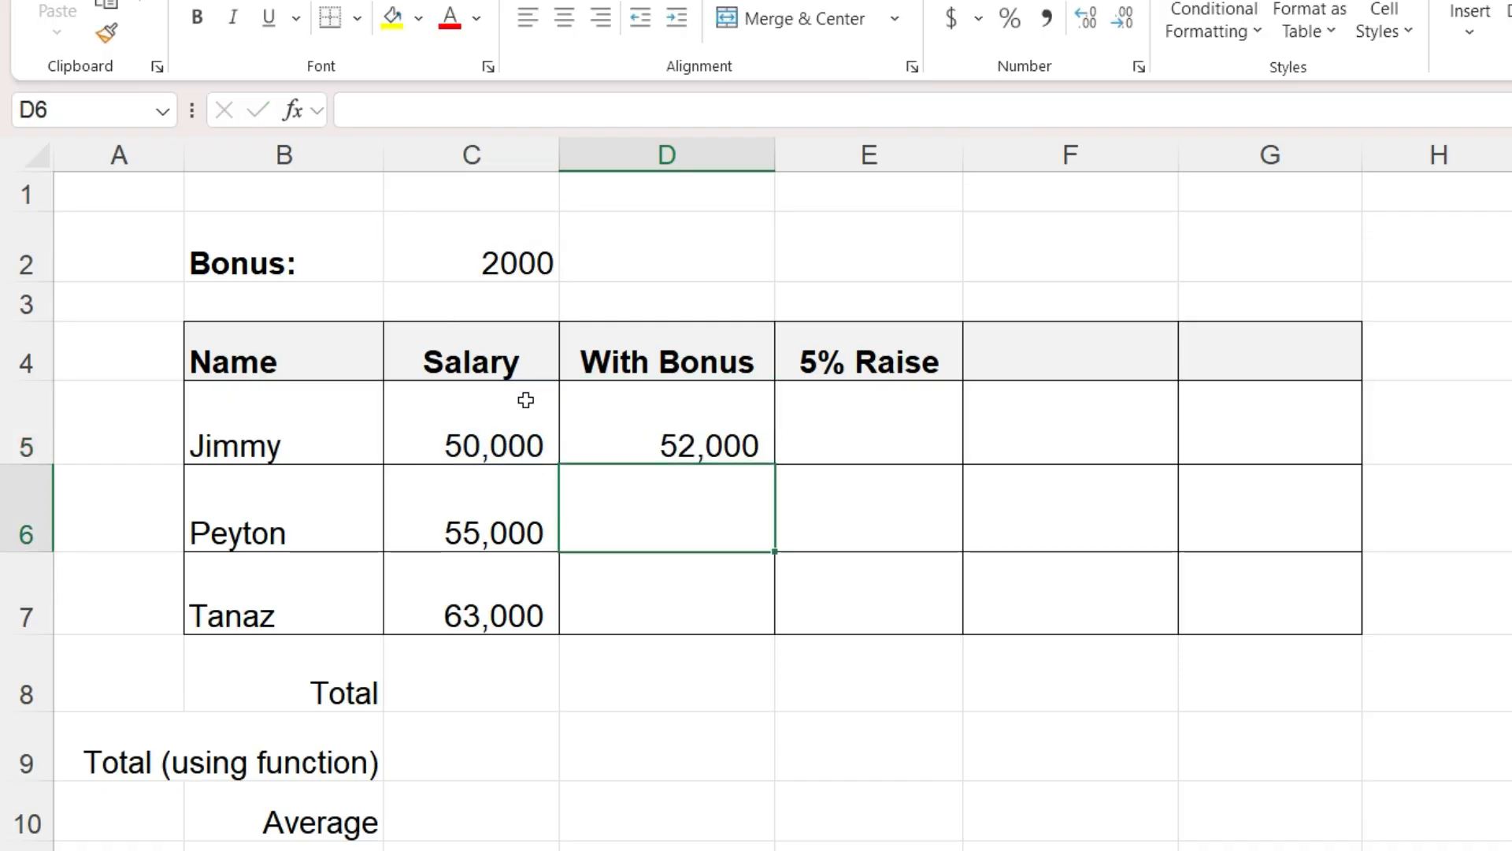
- Copy D5's formula down to D6 and D7
{"action": "left_click", "coordinate": [630, 434]}
{"action": "key", "text": "ctrl+c"}
{"action": "left_click", "coordinate": [654, 497]}
{"action": "key", "text": "ctrl+v"}
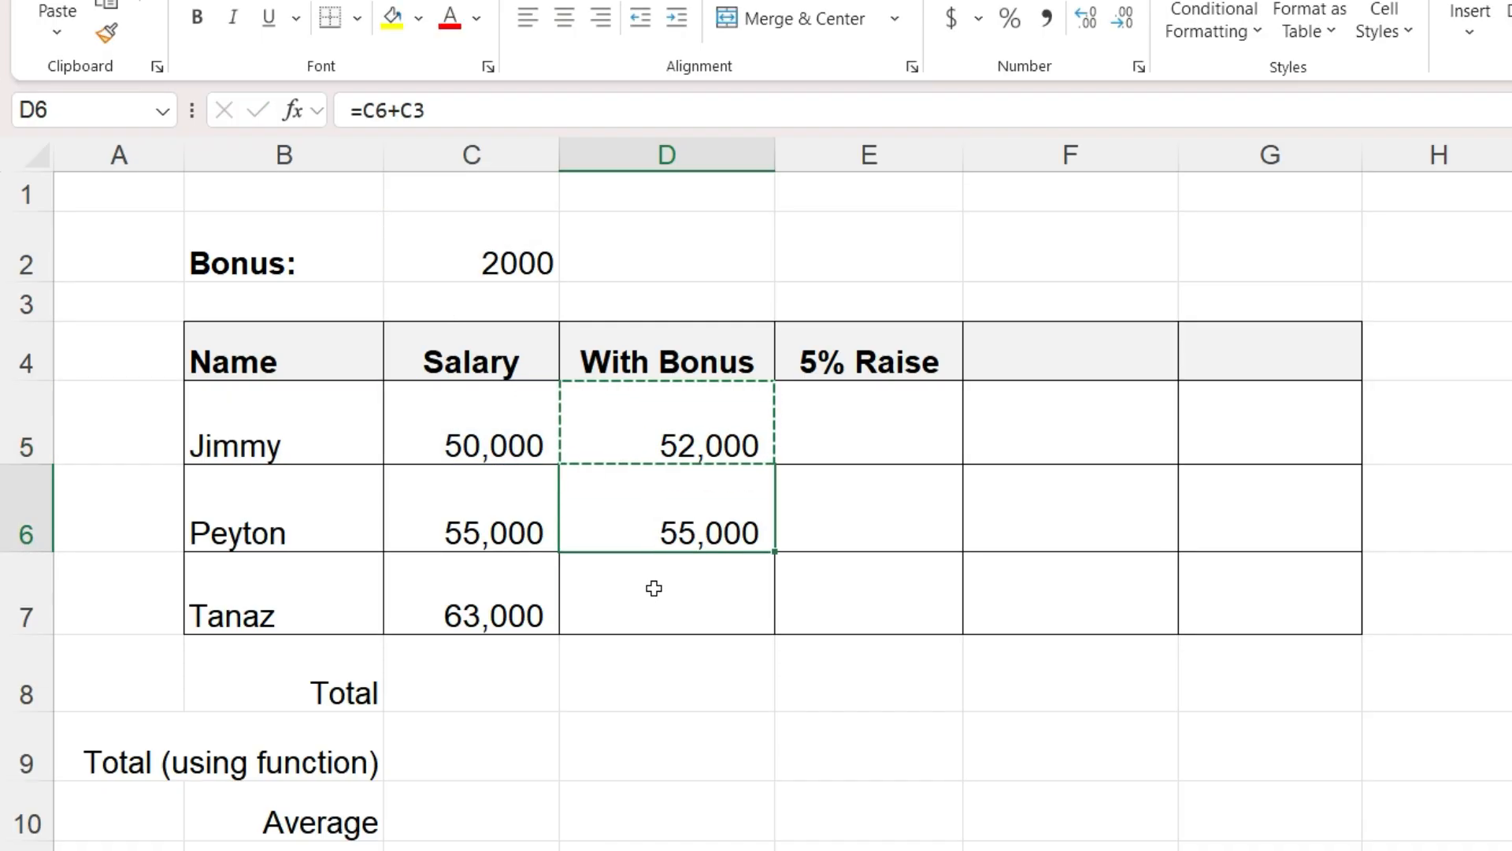
{"action": "left_click", "coordinate": [652, 583]}
{"action": "key", "text": "ctrl+v"}
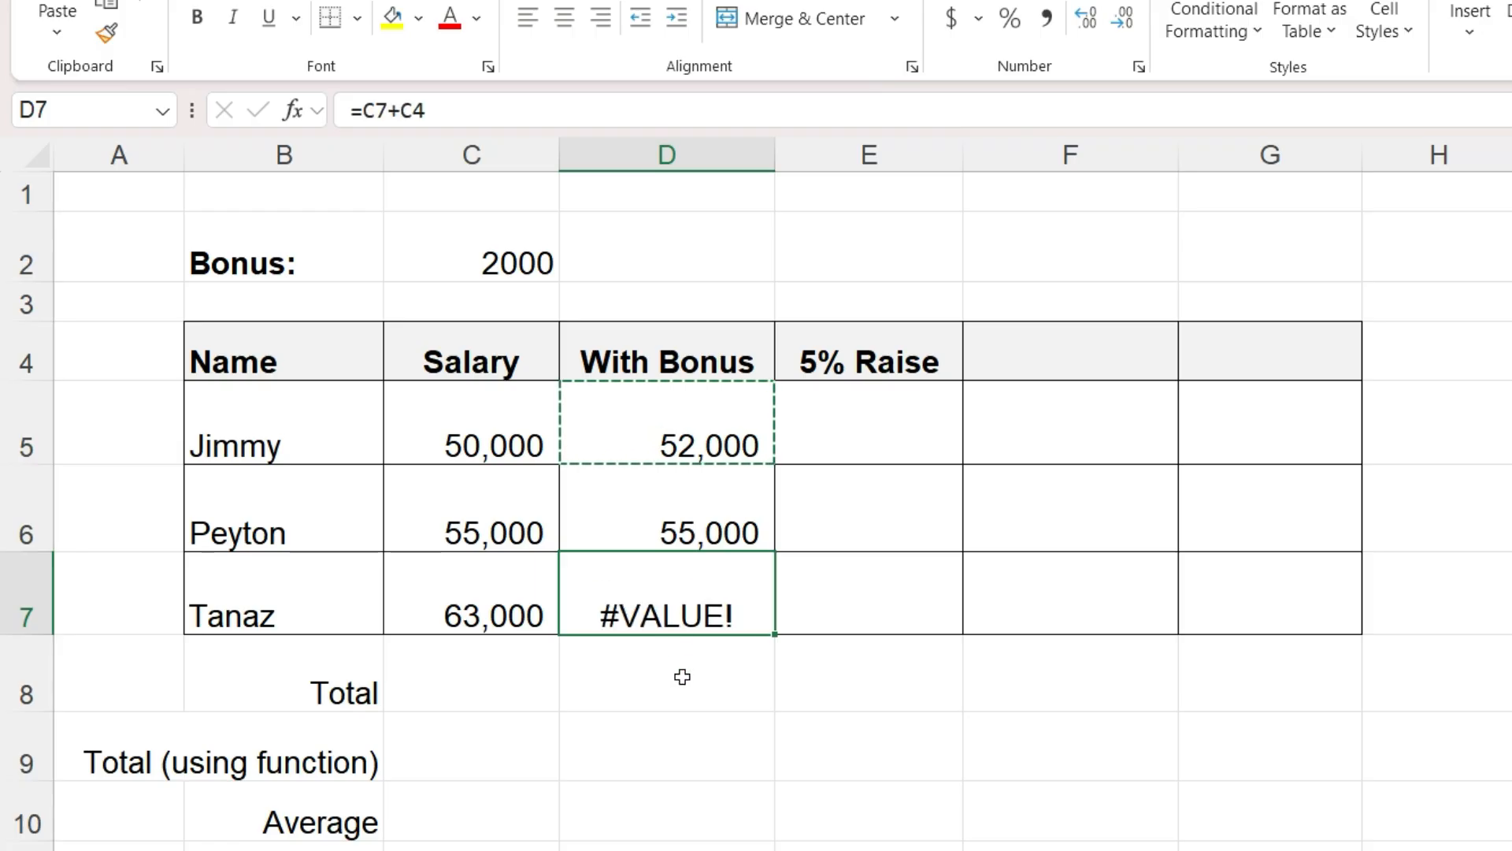
- Inspect the formulas in D5 to D7, then clear D6 and D7
{"action": "double_click", "coordinate": [715, 425]}
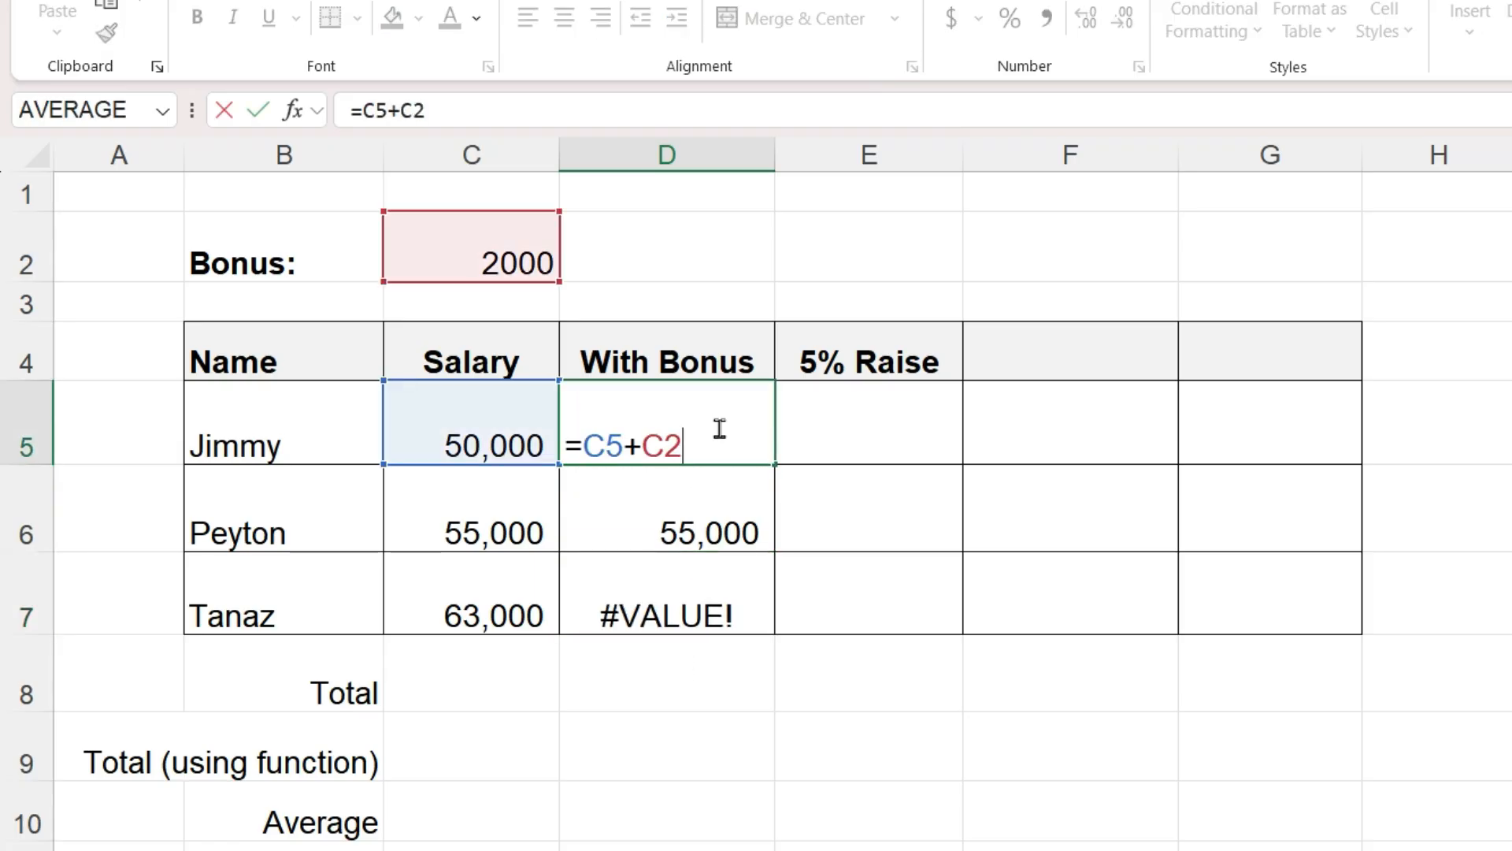
{"action": "double_click", "coordinate": [738, 510]}
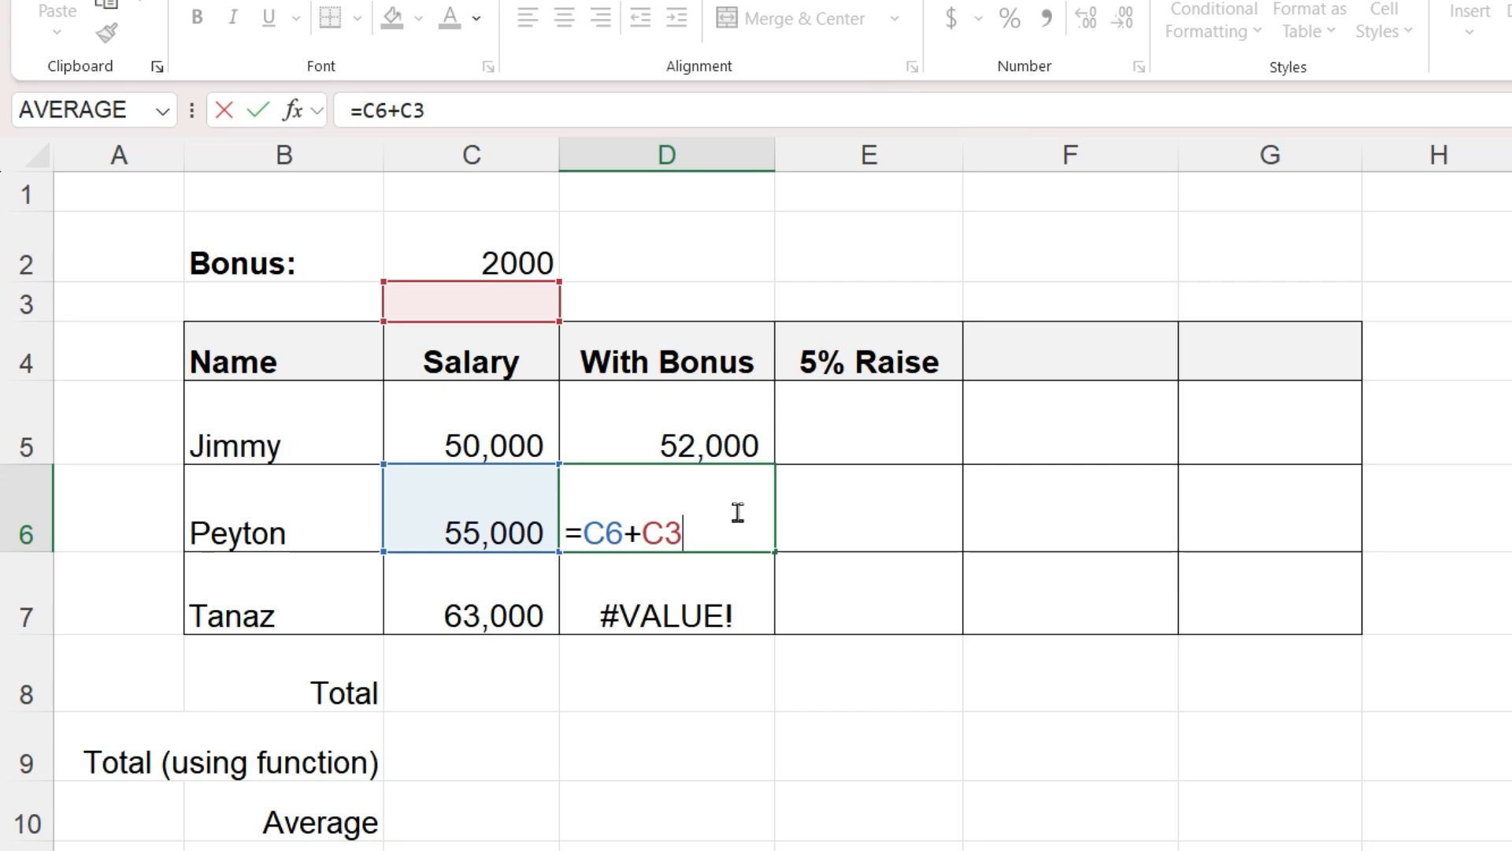
{"action": "double_click", "coordinate": [709, 607]}
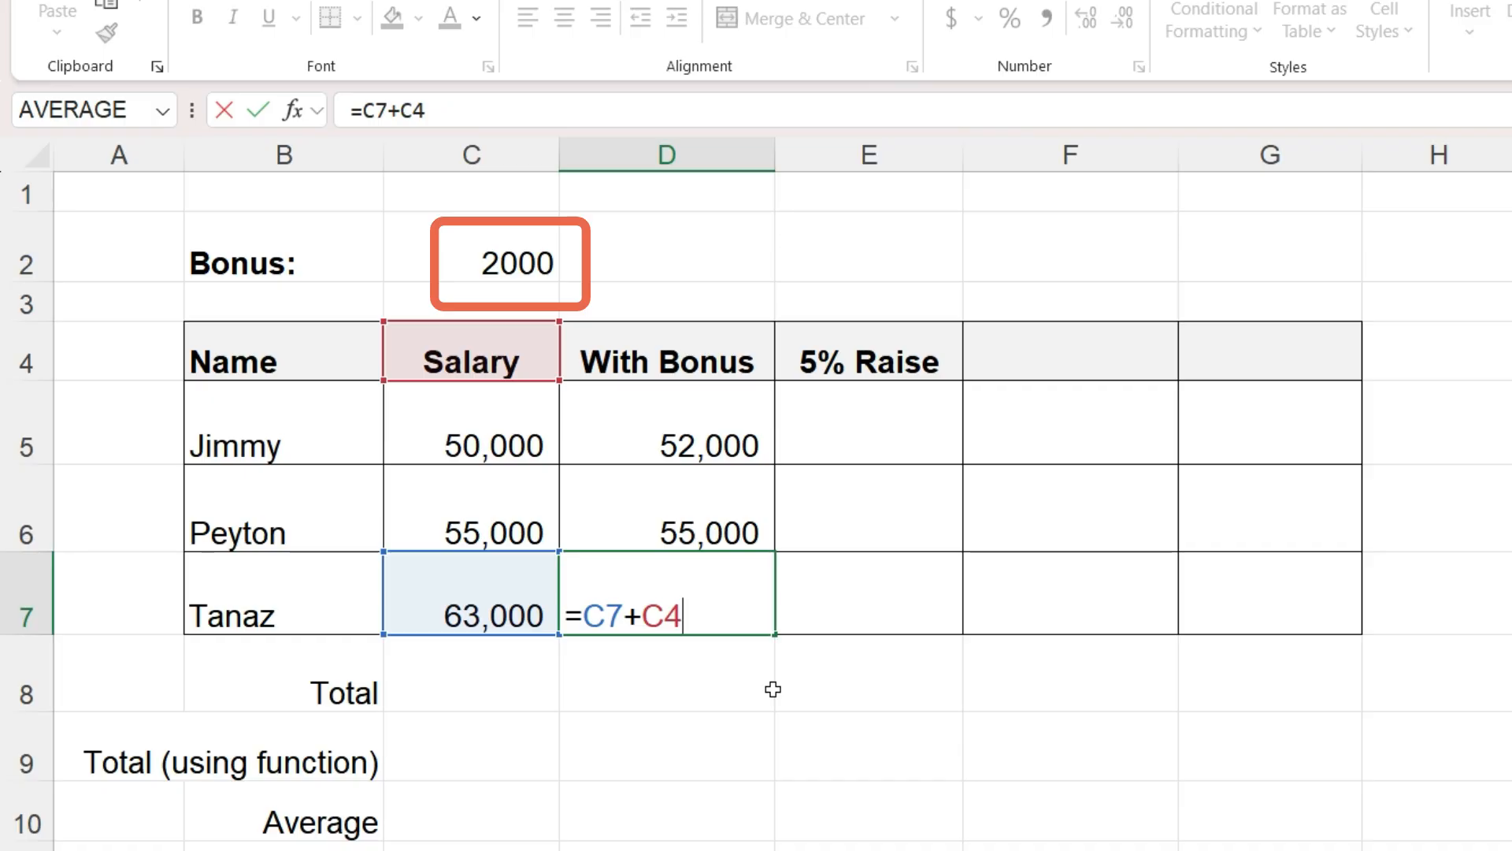
{"action": "key", "text": "Escape"}
{"action": "left_click_drag", "start_coordinate": [726, 525], "coordinate": [734, 581]}
{"action": "key", "text": "Delete"}
- Edit D5's formula to =C5+$C$2, making the bonus reference absolute
{"action": "left_click", "coordinate": [751, 418]}
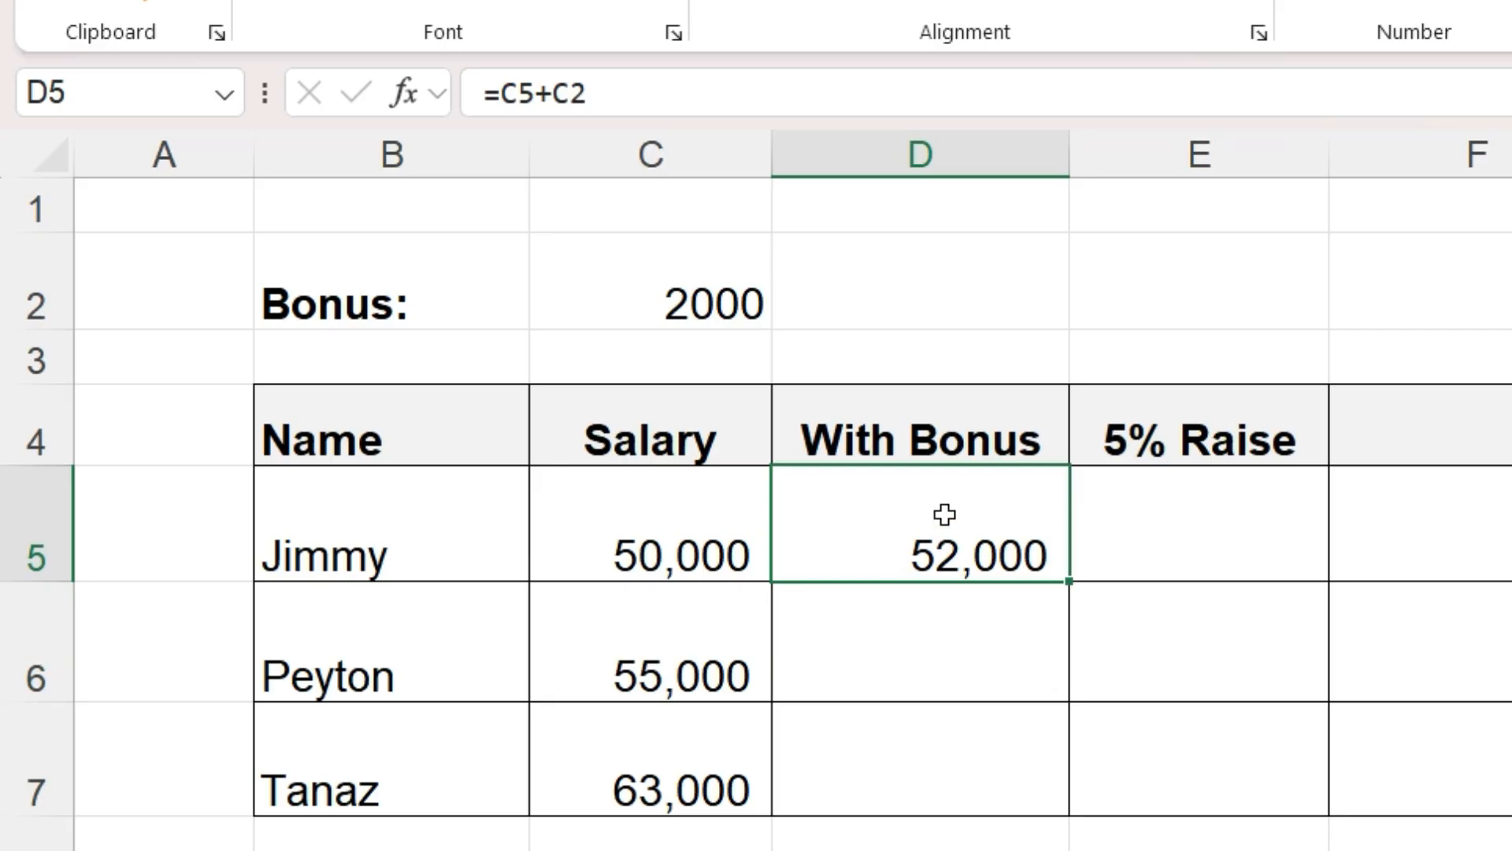
{"action": "double_click", "coordinate": [688, 417]}
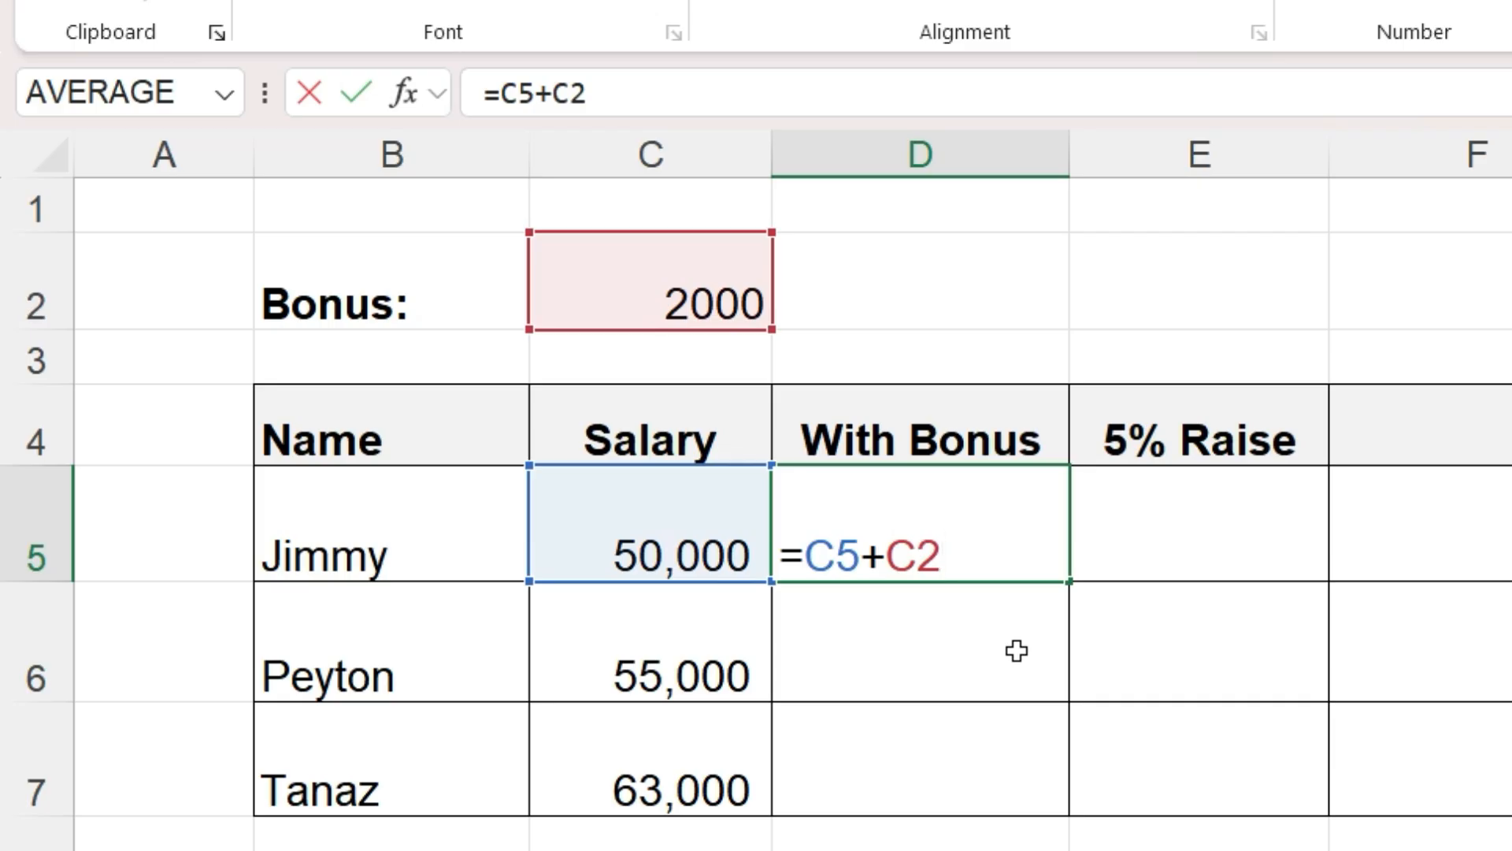
{"action": "key", "text": "Left"}
{"action": "type", "text": "$"}
{"action": "key", "text": "Right"}
{"action": "type", "text": "$"}
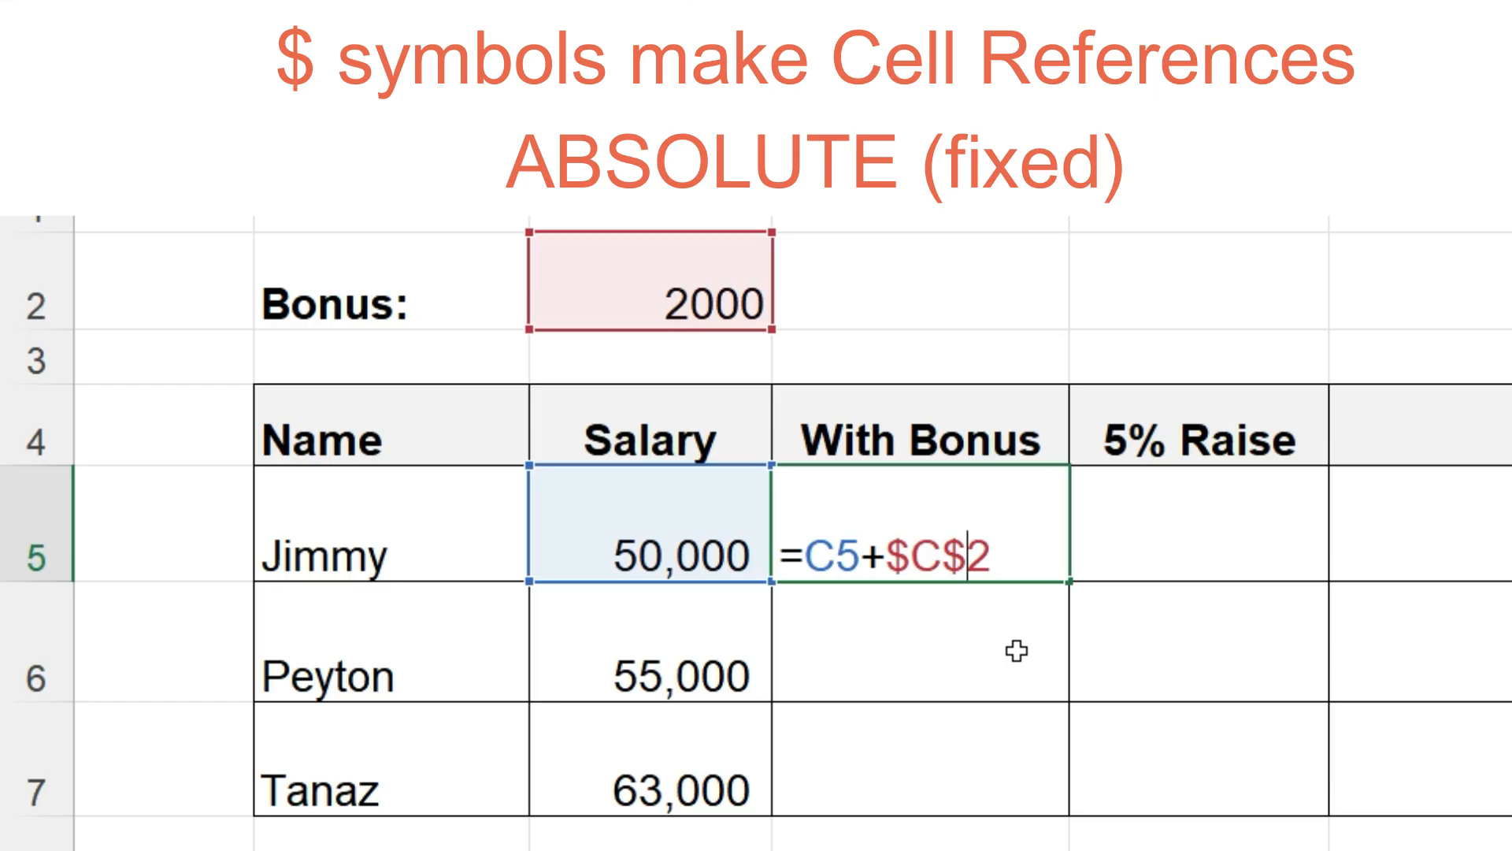
{"action": "key", "text": "Return"}
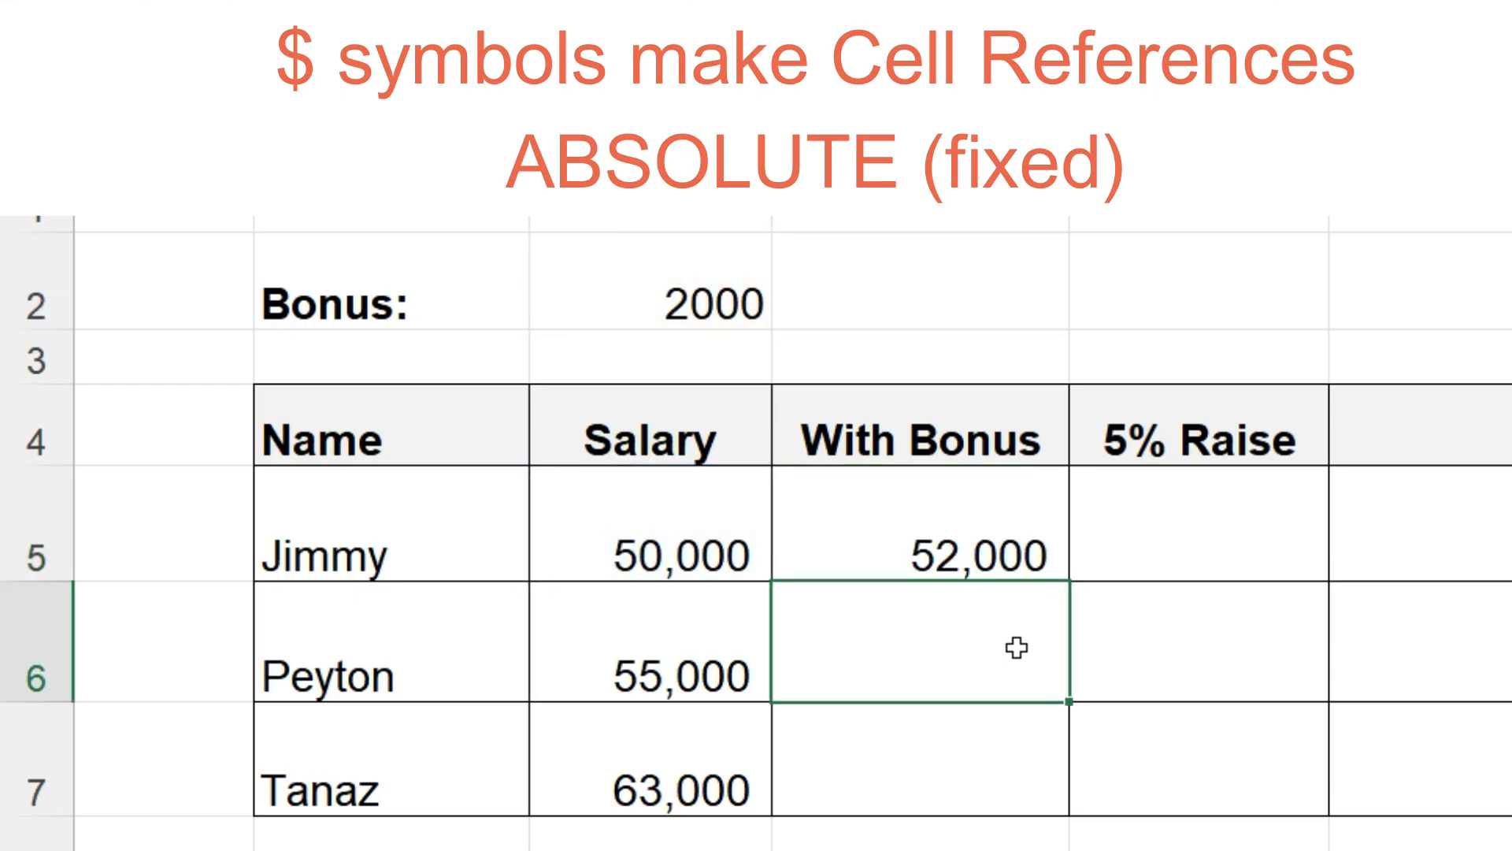
- Copy D5's absolute-reference formula down to D6 and D7 and check each cell's formula
{"action": "left_click", "coordinate": [1008, 527]}
{"action": "key", "text": "ctrl+c"}
{"action": "left_click", "coordinate": [962, 650]}
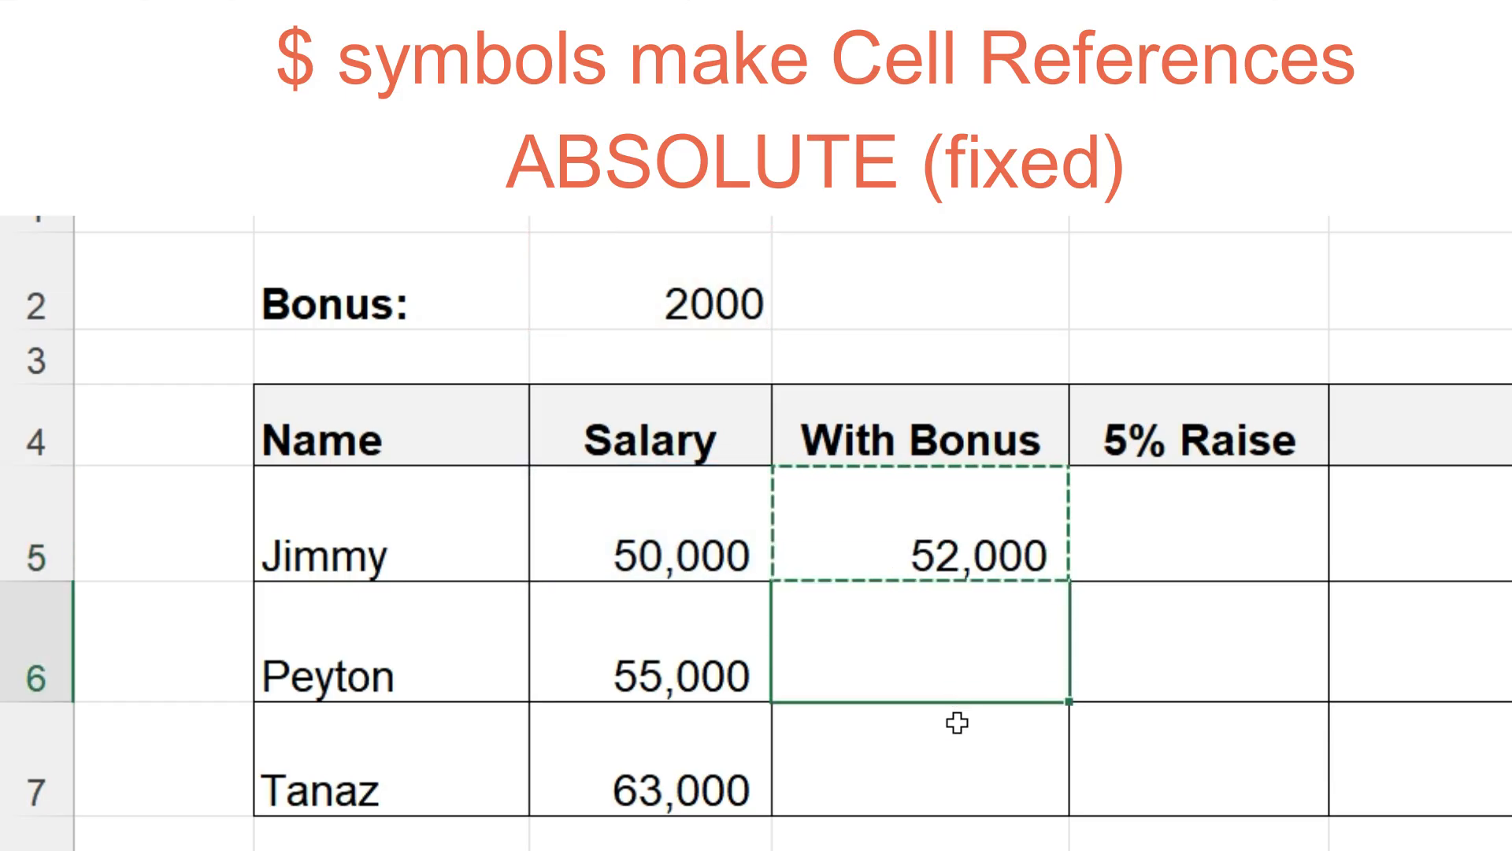
{"action": "key", "text": "ctrl+v"}
{"action": "left_click", "coordinate": [953, 731]}
{"action": "key", "text": "ctrl+v"}
{"action": "key", "text": "Escape"}
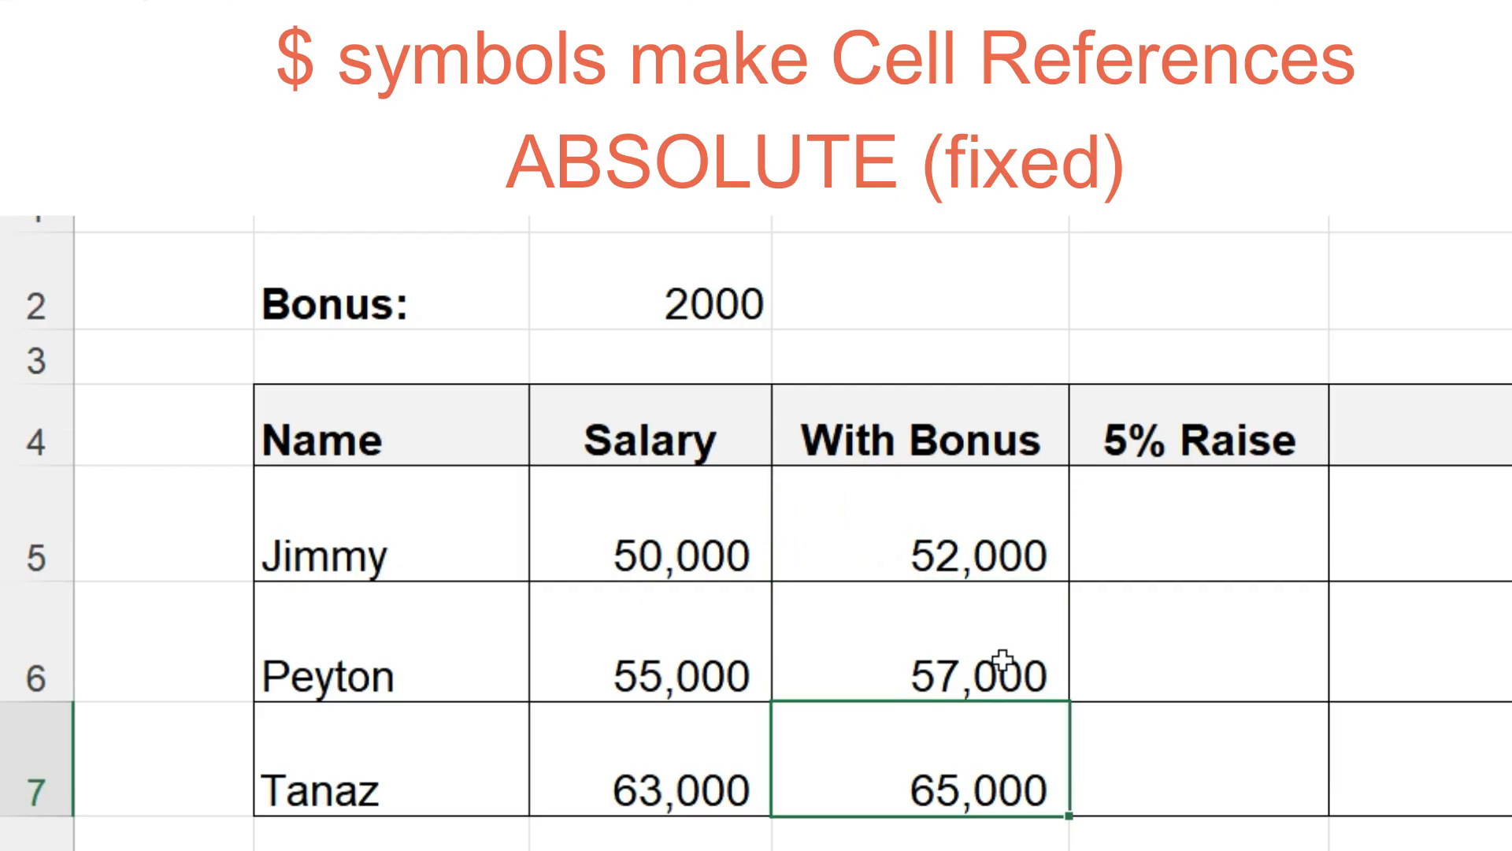
{"action": "double_click", "coordinate": [1003, 553]}
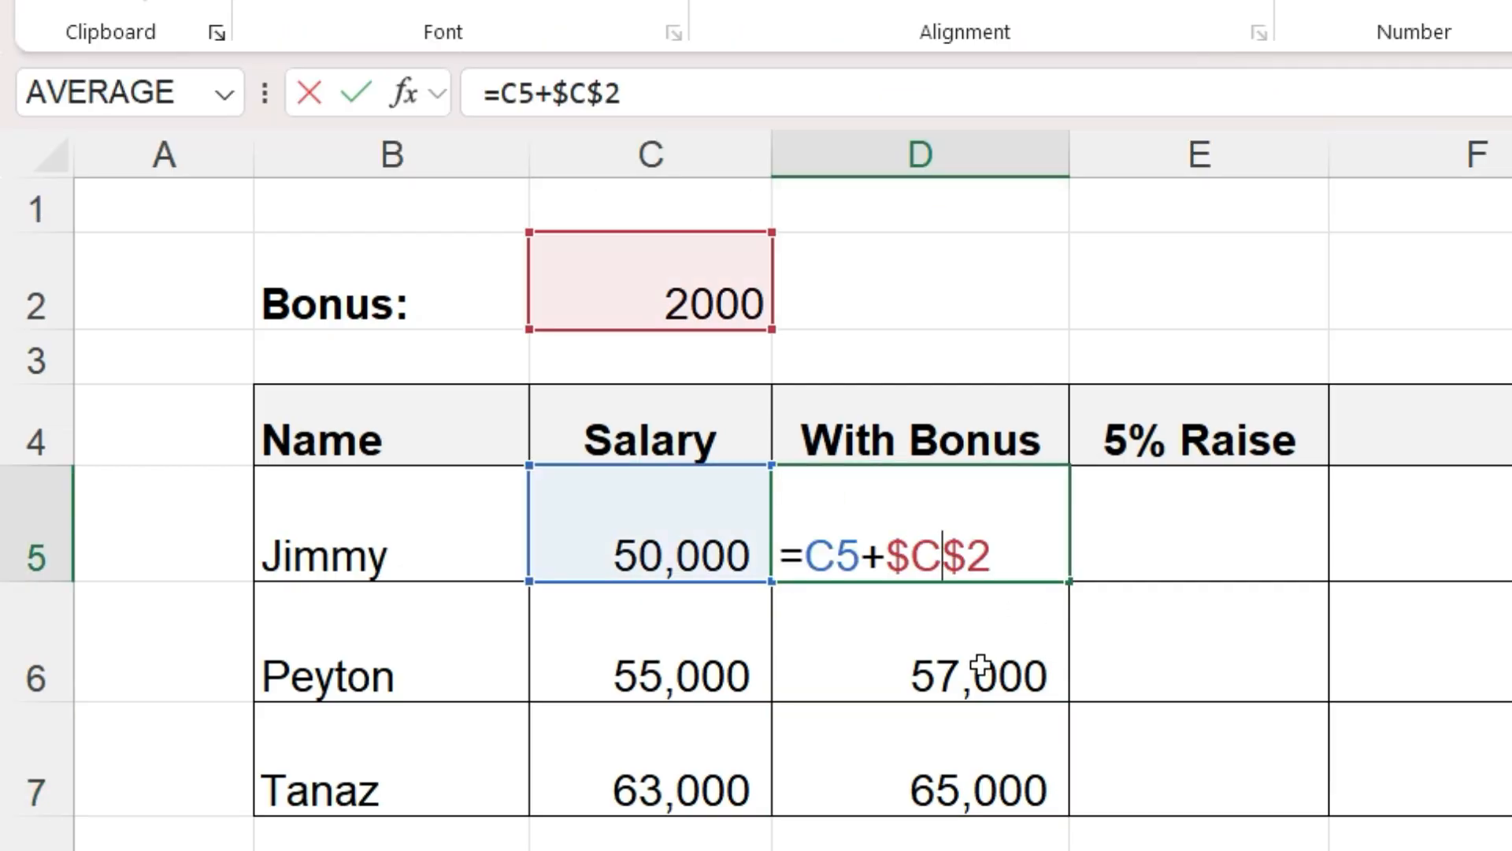
{"action": "double_click", "coordinate": [987, 668]}
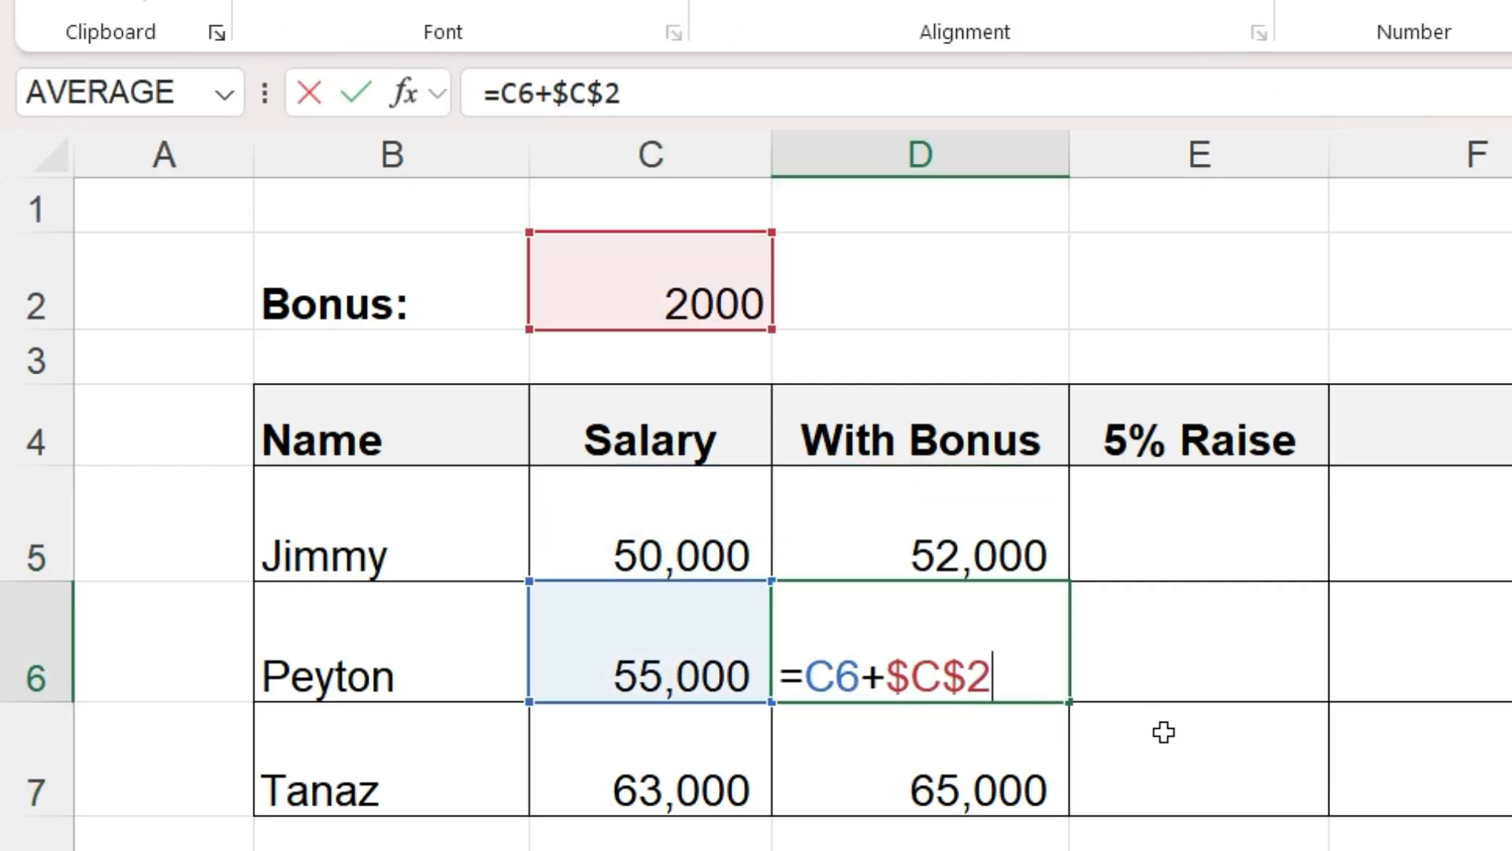
{"action": "double_click", "coordinate": [1007, 764]}
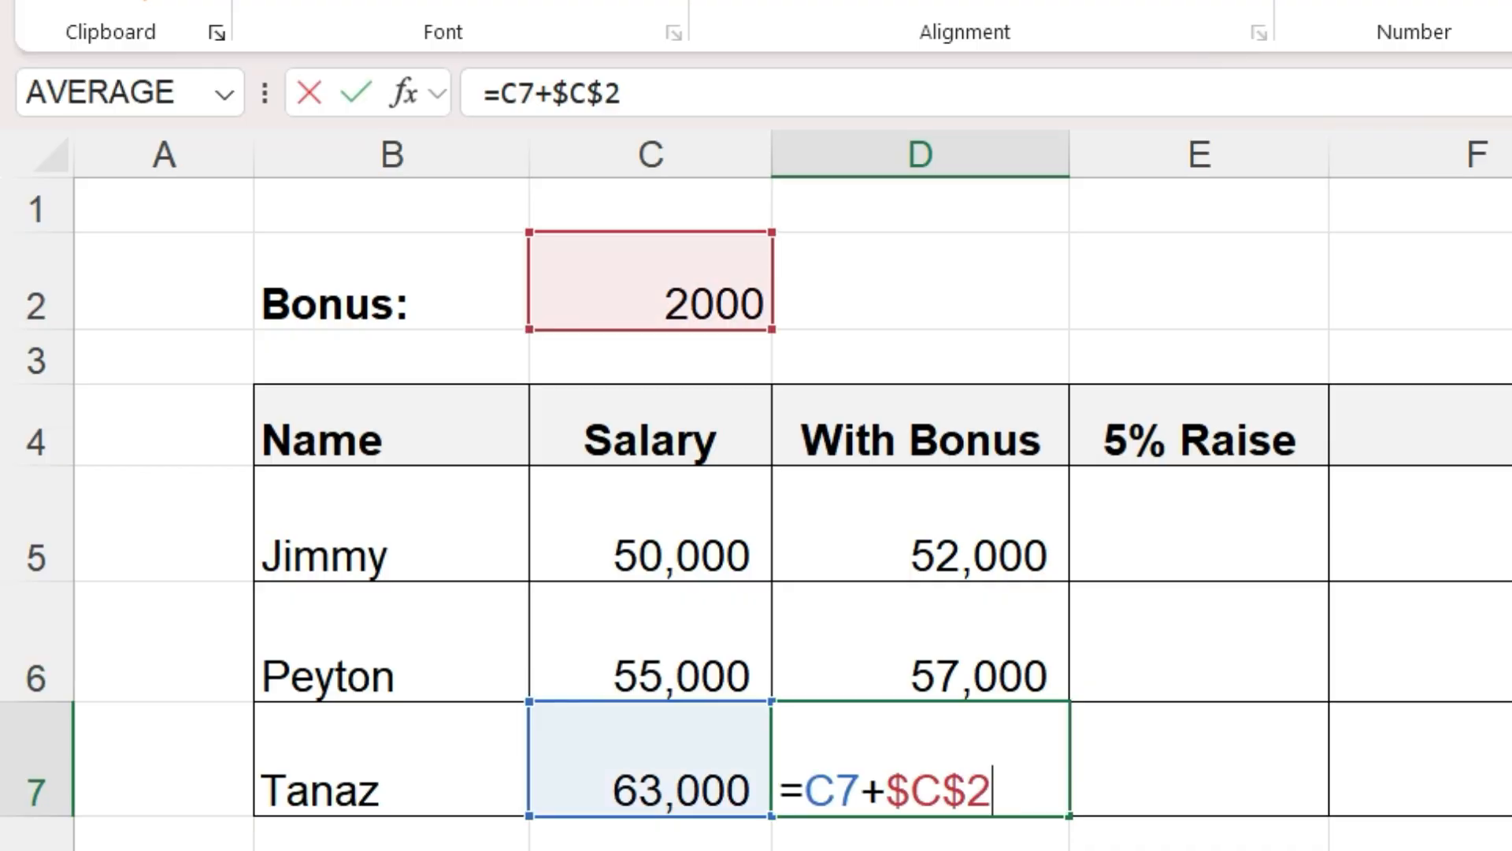
{"action": "key", "text": "Return"}
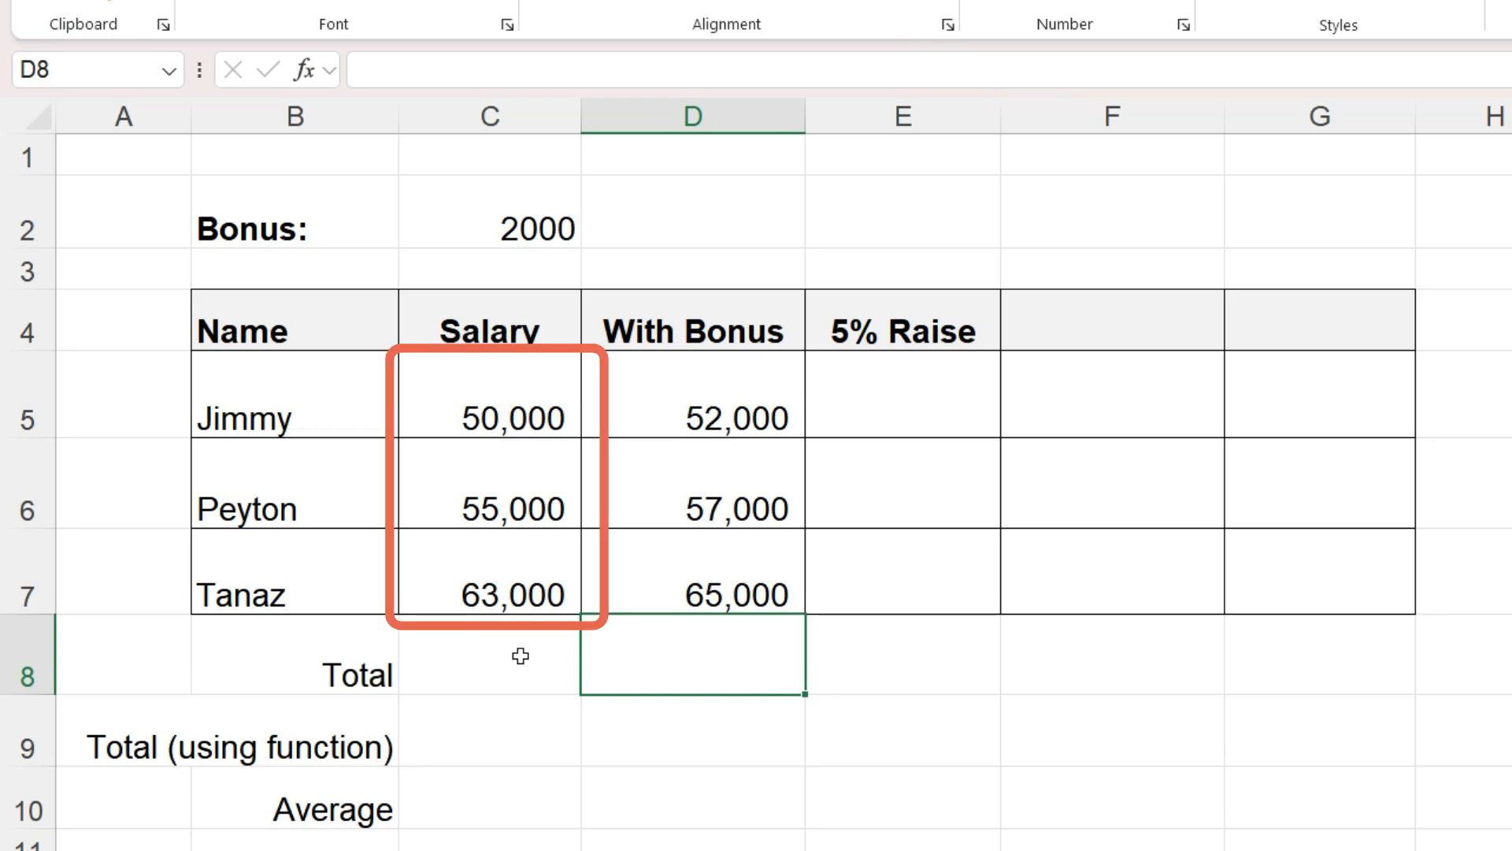
- Enter =C5+C6+C7 in C8 to total the salaries
{"action": "left_click", "coordinate": [521, 655]}
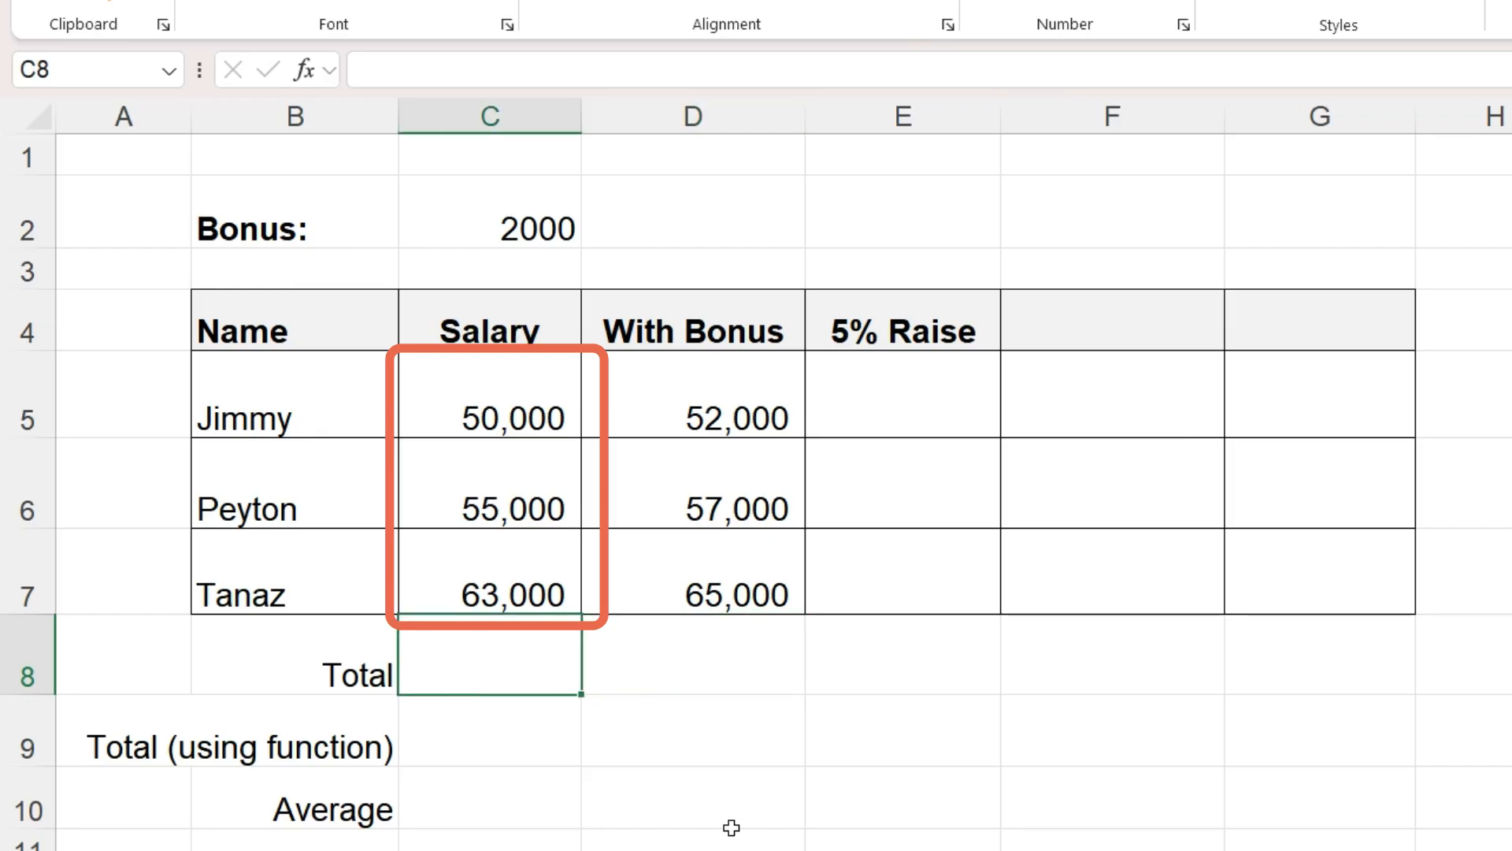
{"action": "type", "text": "="}
{"action": "left_click", "coordinate": [537, 414]}
{"action": "type", "text": "+"}
{"action": "left_click", "coordinate": [546, 501]}
{"action": "type", "text": "+"}
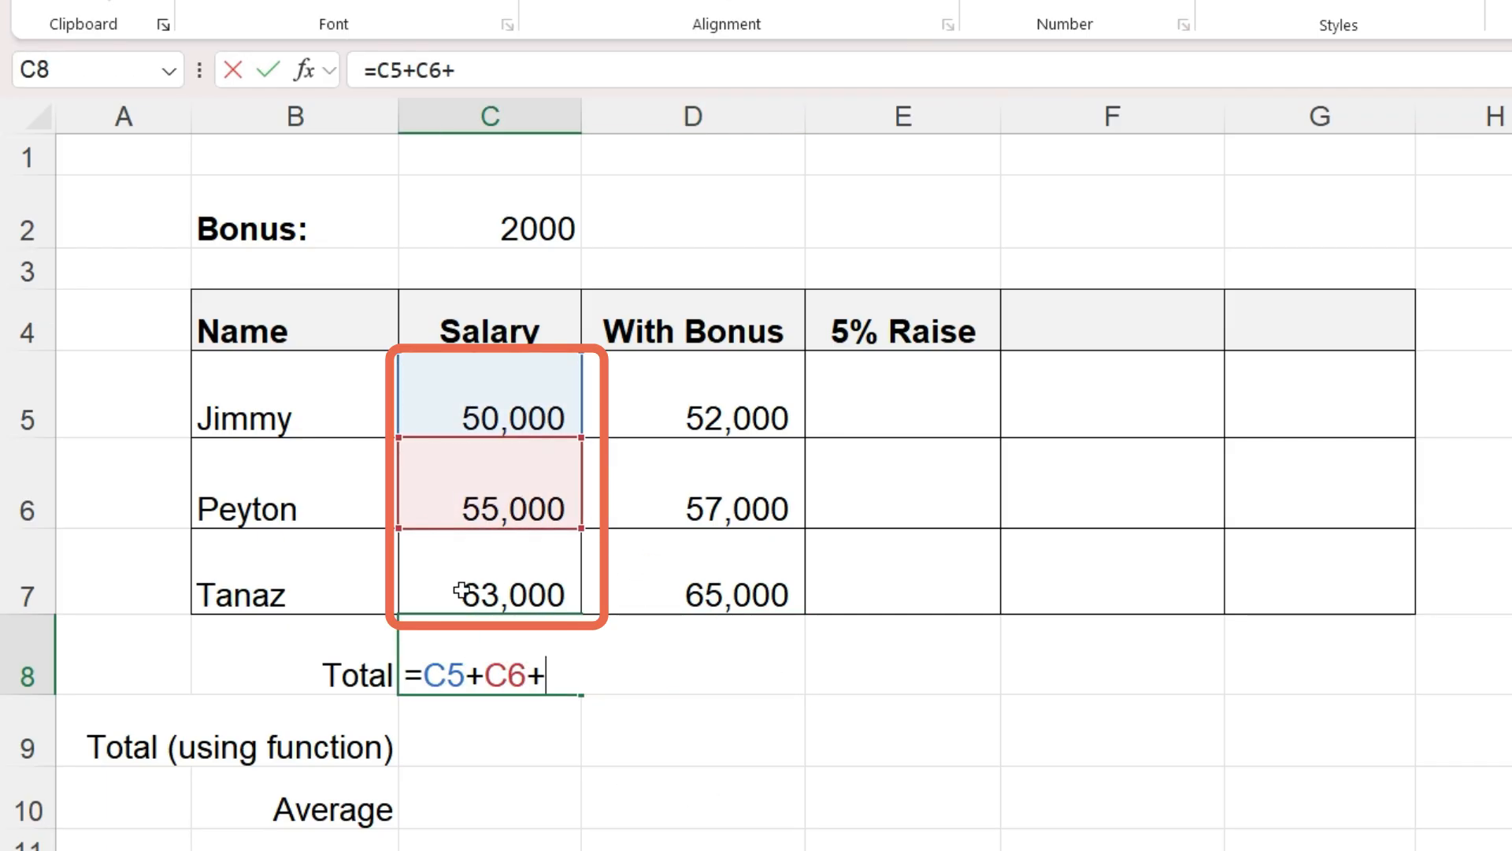
{"action": "left_click", "coordinate": [462, 590]}
{"action": "key", "text": "Return"}
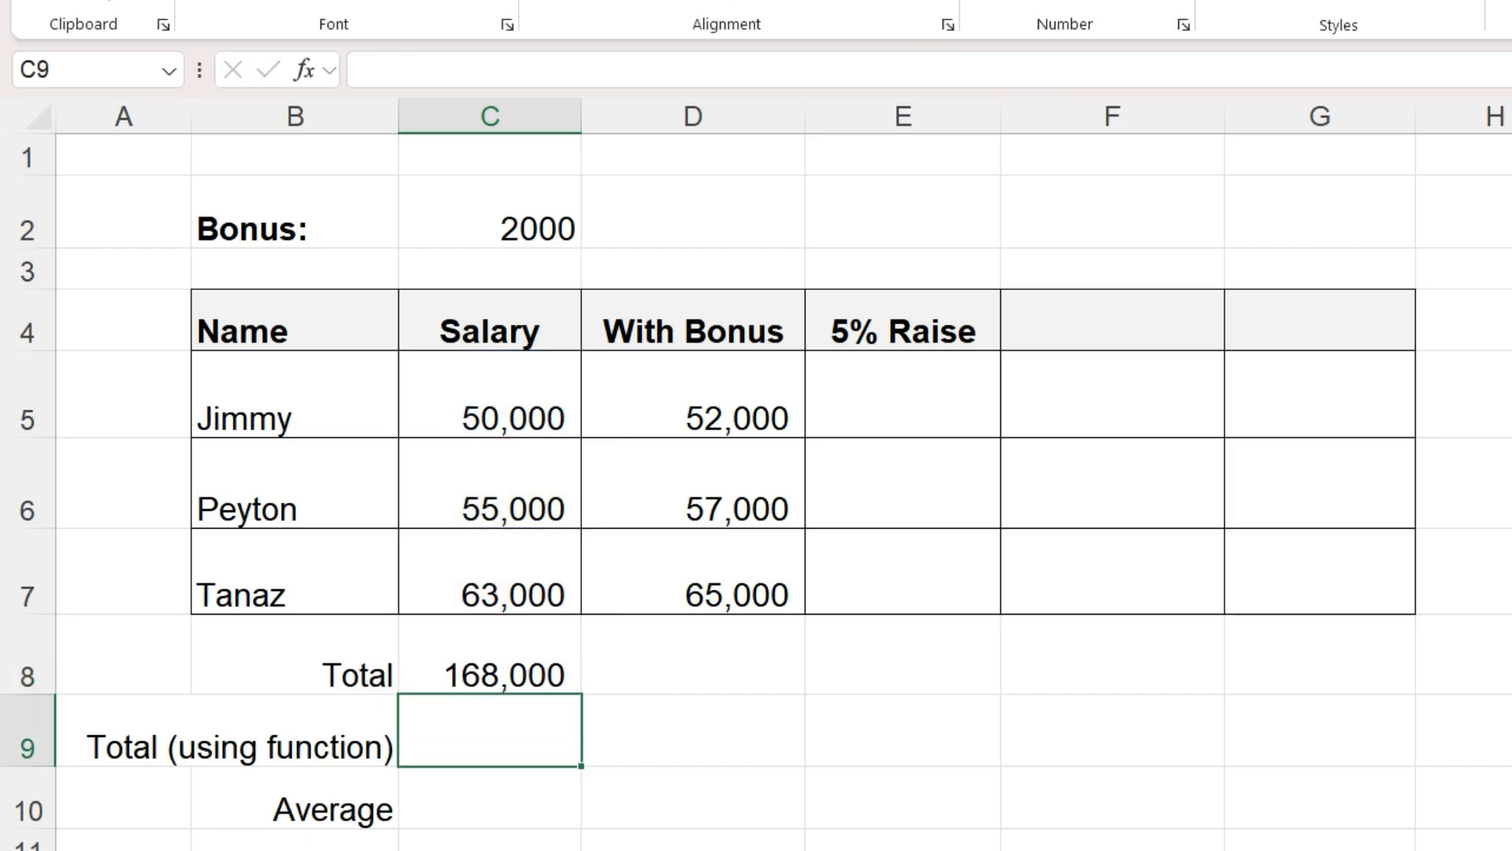
- Enter =SUM(C5:C7) in C9 to total the salaries with a function
{"action": "scroll", "coordinate": [617, 759], "scroll_direction": "down", "scroll_amount": 2}
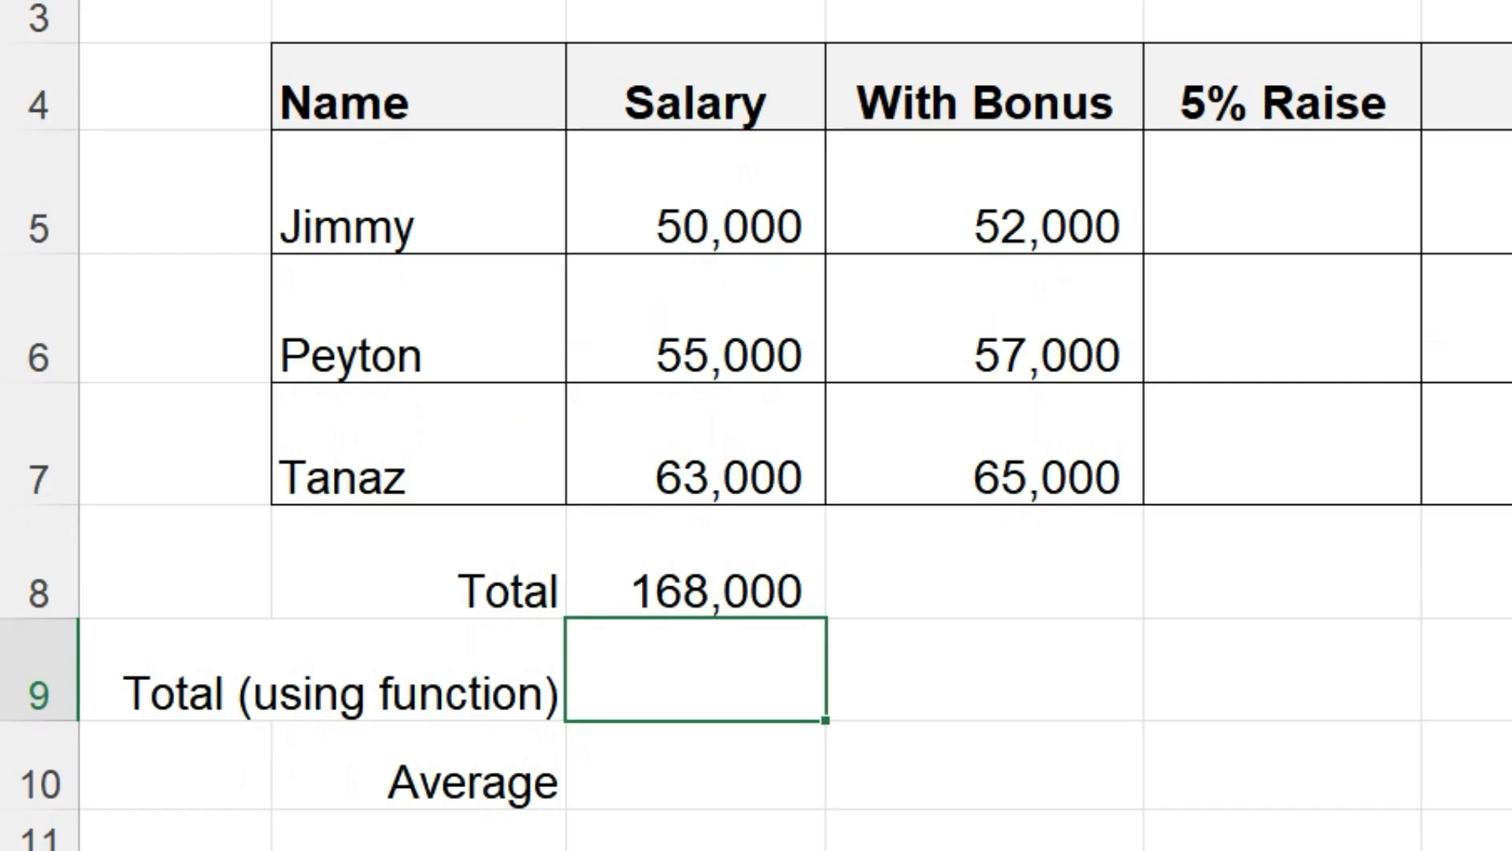
{"action": "type", "text": "=sum"}
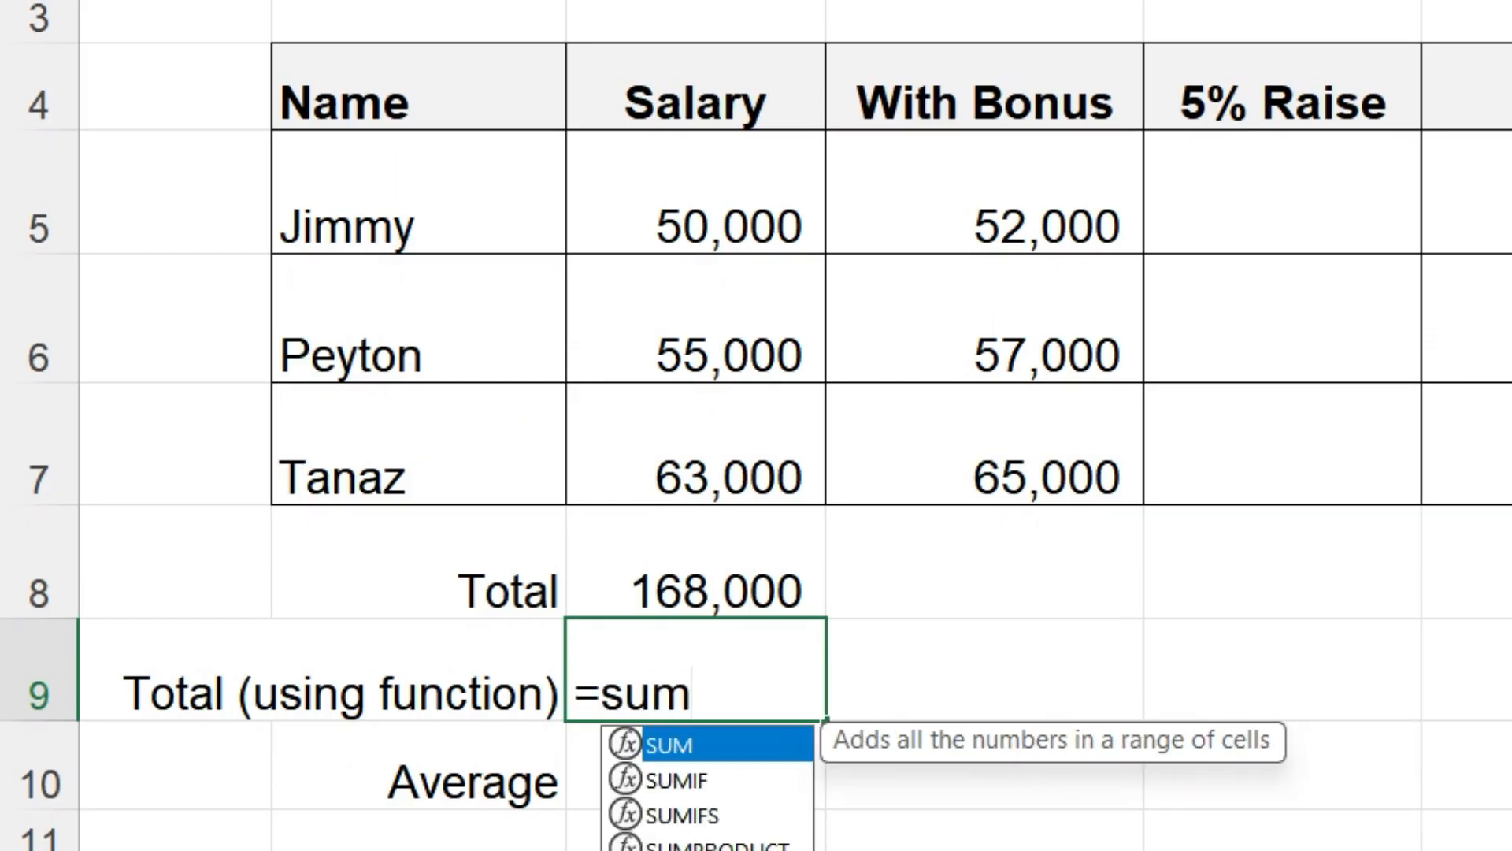
{"action": "type", "text": "("}
{"action": "left_click_drag", "start_coordinate": [773, 213], "coordinate": [740, 425]}
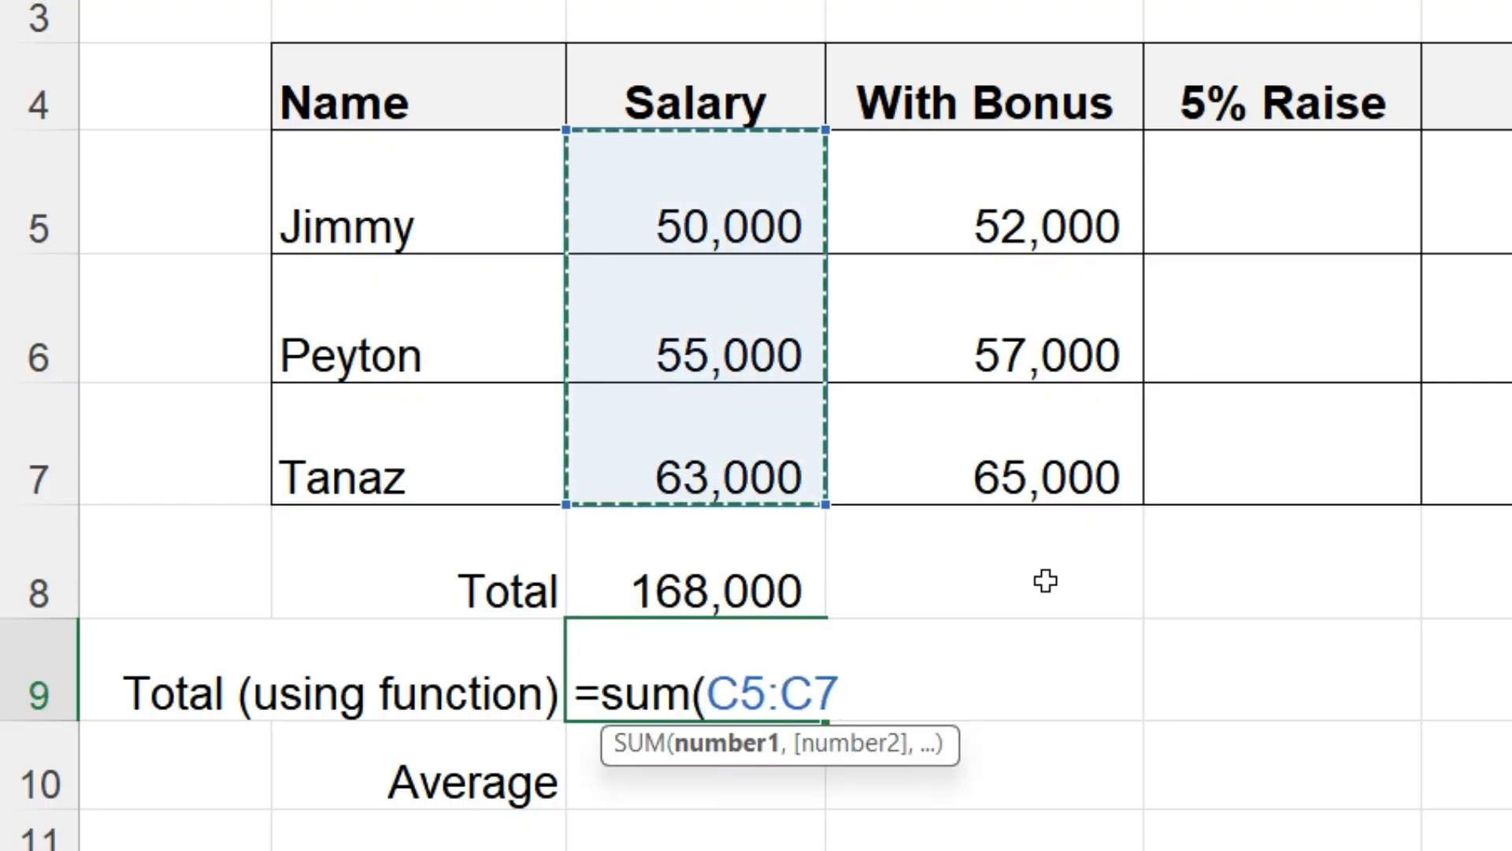
{"action": "type", "text": ")"}
{"action": "key", "text": "Return"}
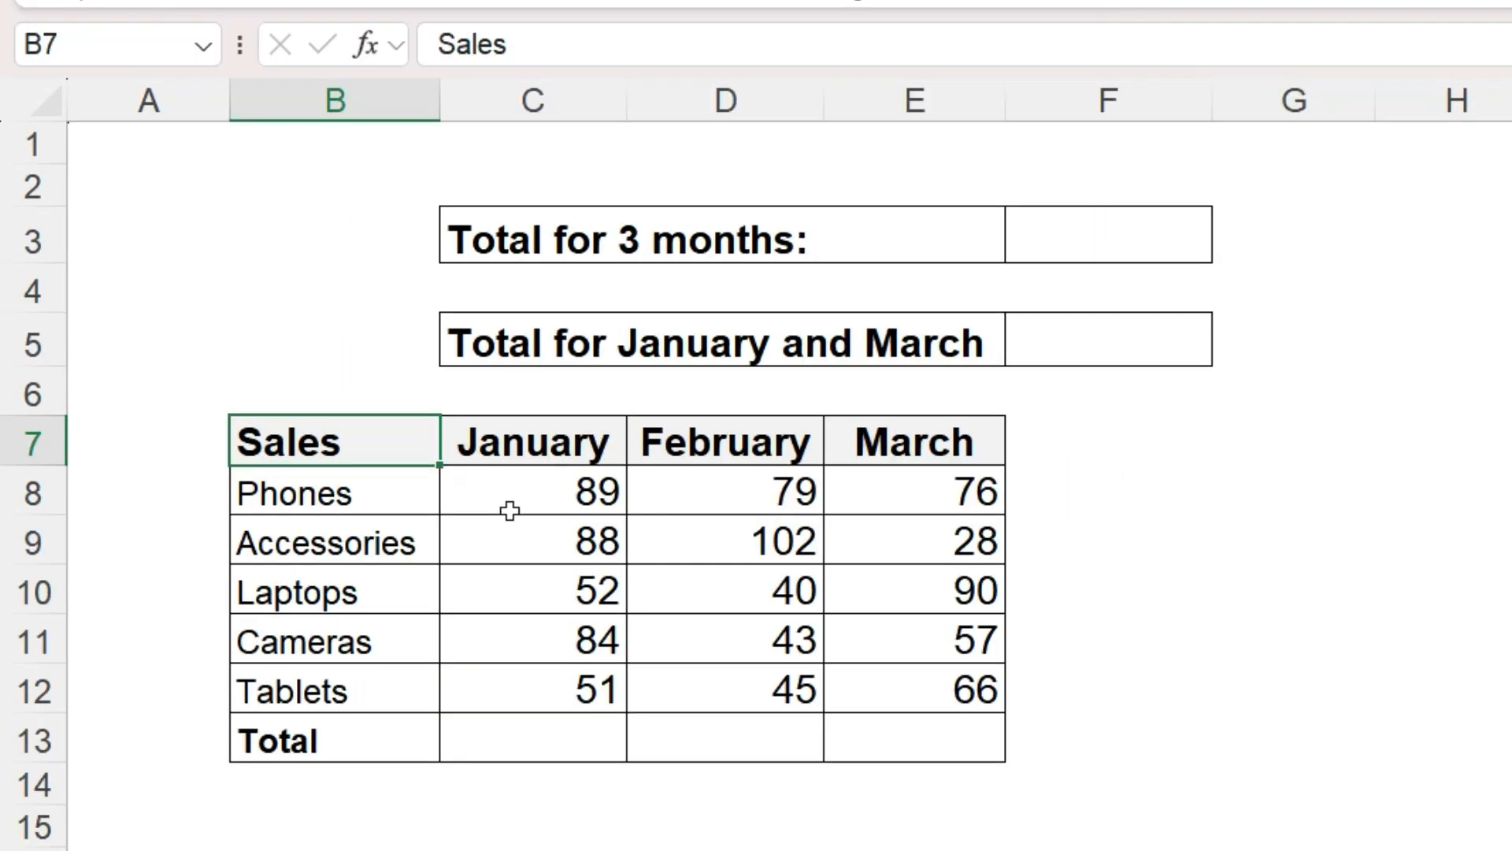
- Enter =SUM(C8:E12) in F3 to total all three months of sales
{"action": "left_click", "coordinate": [1108, 234]}
{"action": "type", "text": "=sum("}
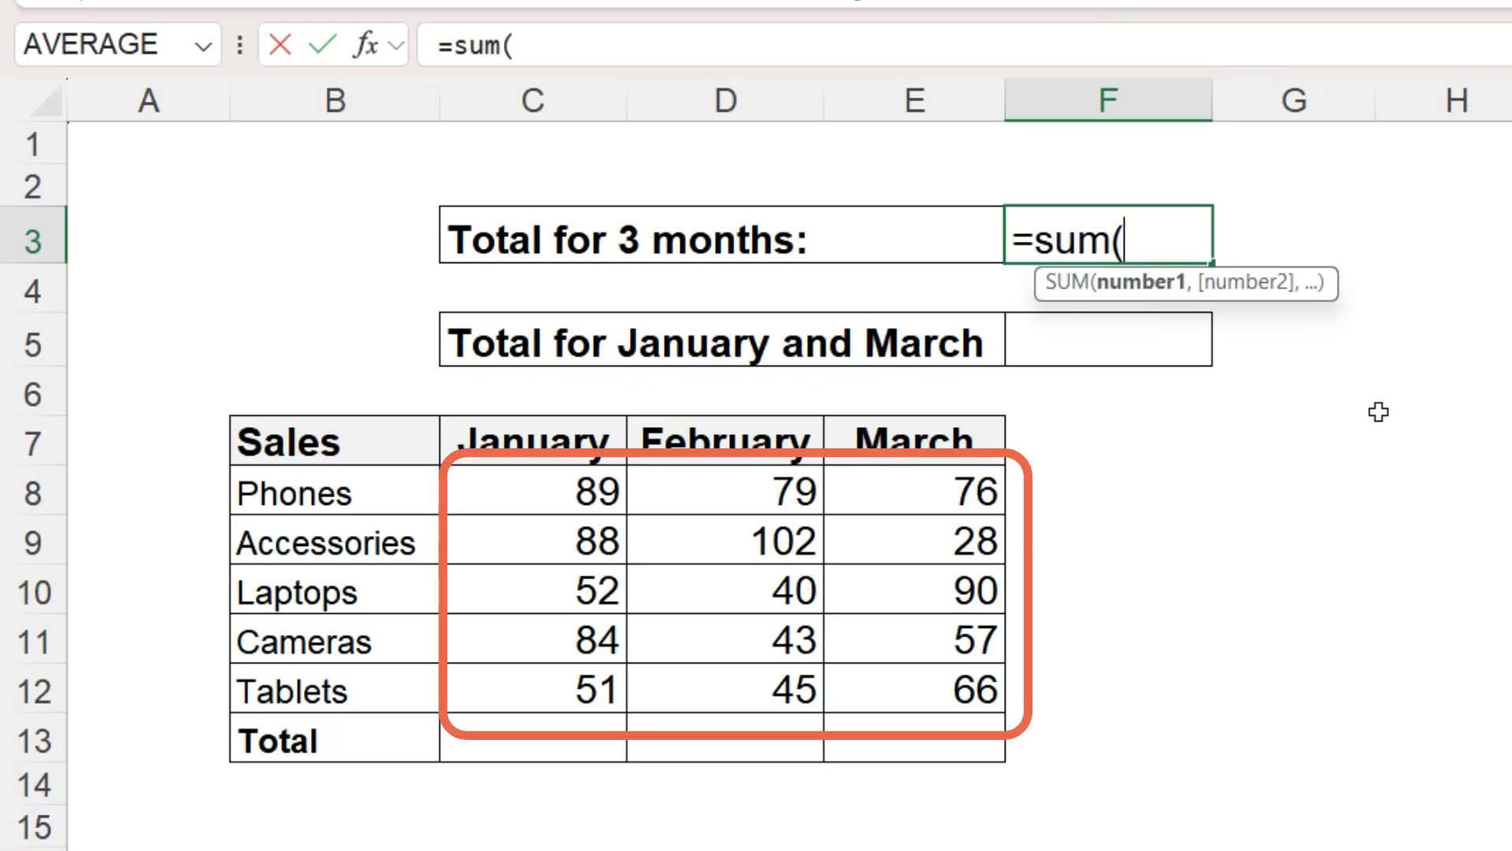
{"action": "left_click_drag", "start_coordinate": [496, 497], "coordinate": [898, 679]}
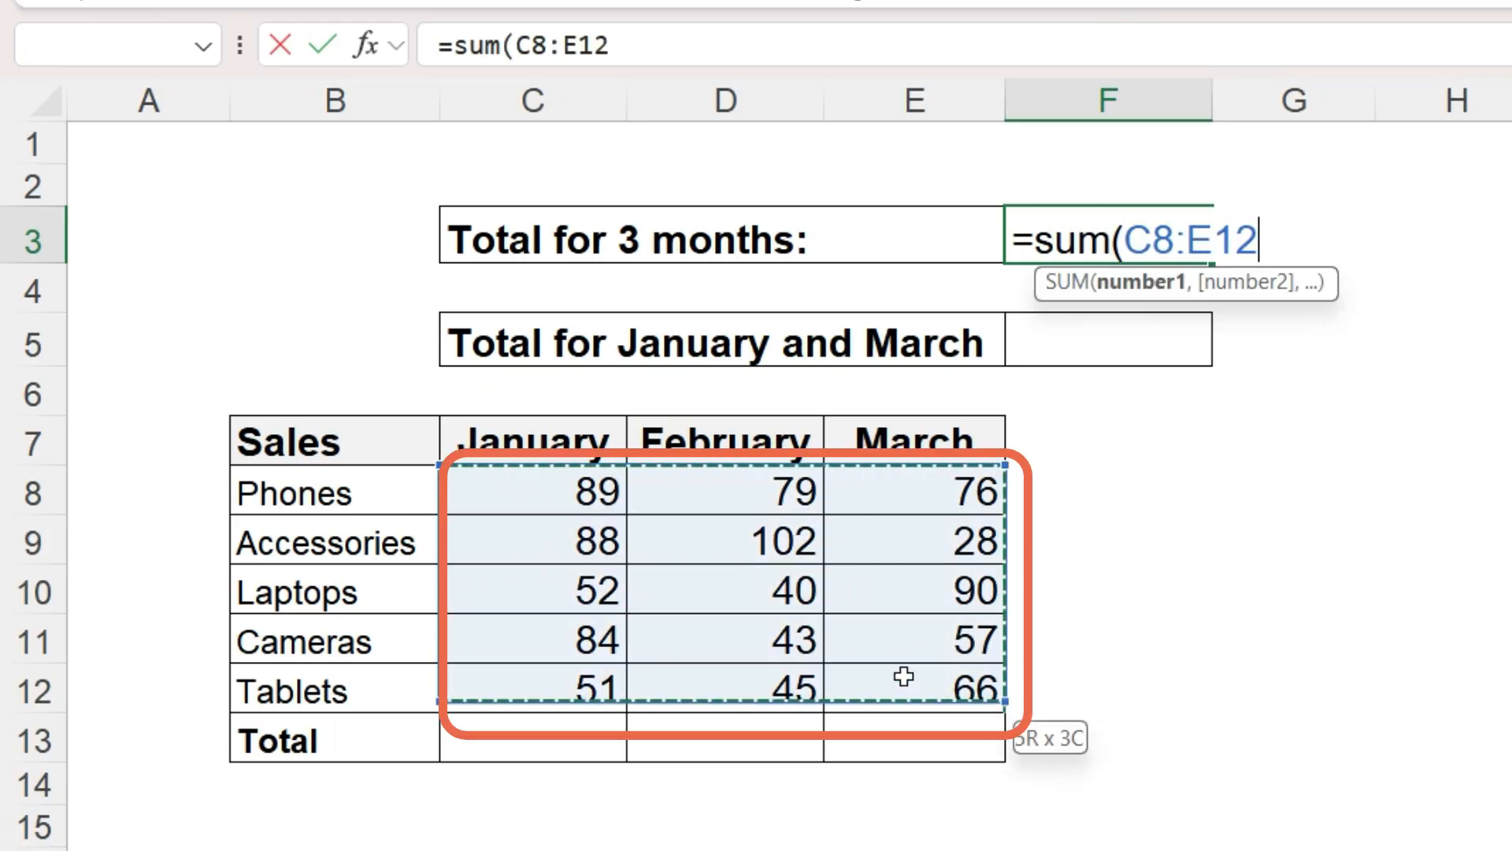
{"action": "type", "text": ")"}
{"action": "key", "text": "Return"}
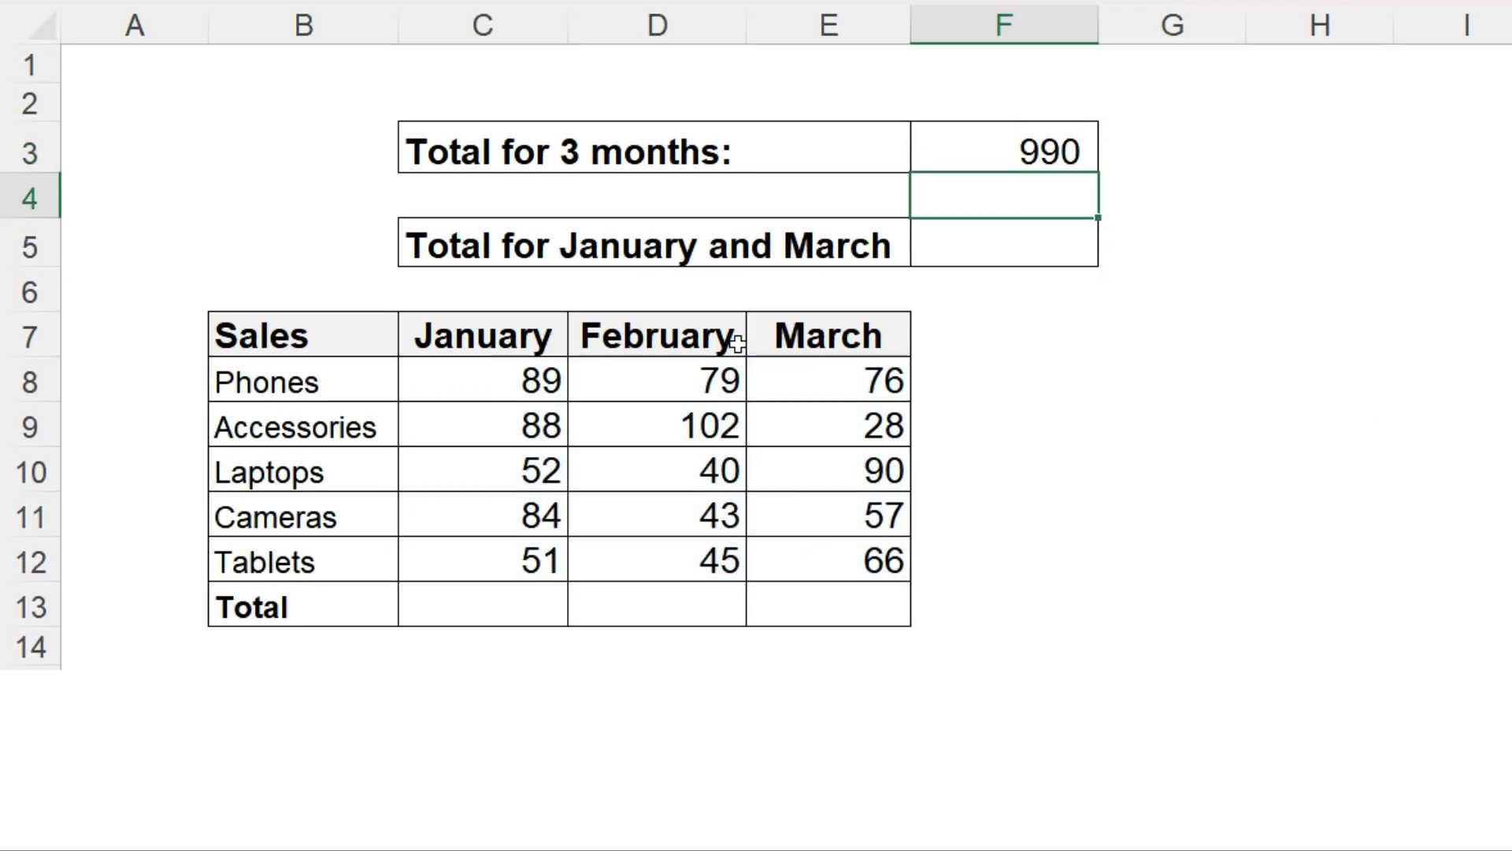
- Enter =SUM(C8:C12,E8:E12) in F5 to total January and March sales
{"action": "left_click", "coordinate": [982, 243]}
{"action": "type", "text": "=sum("}
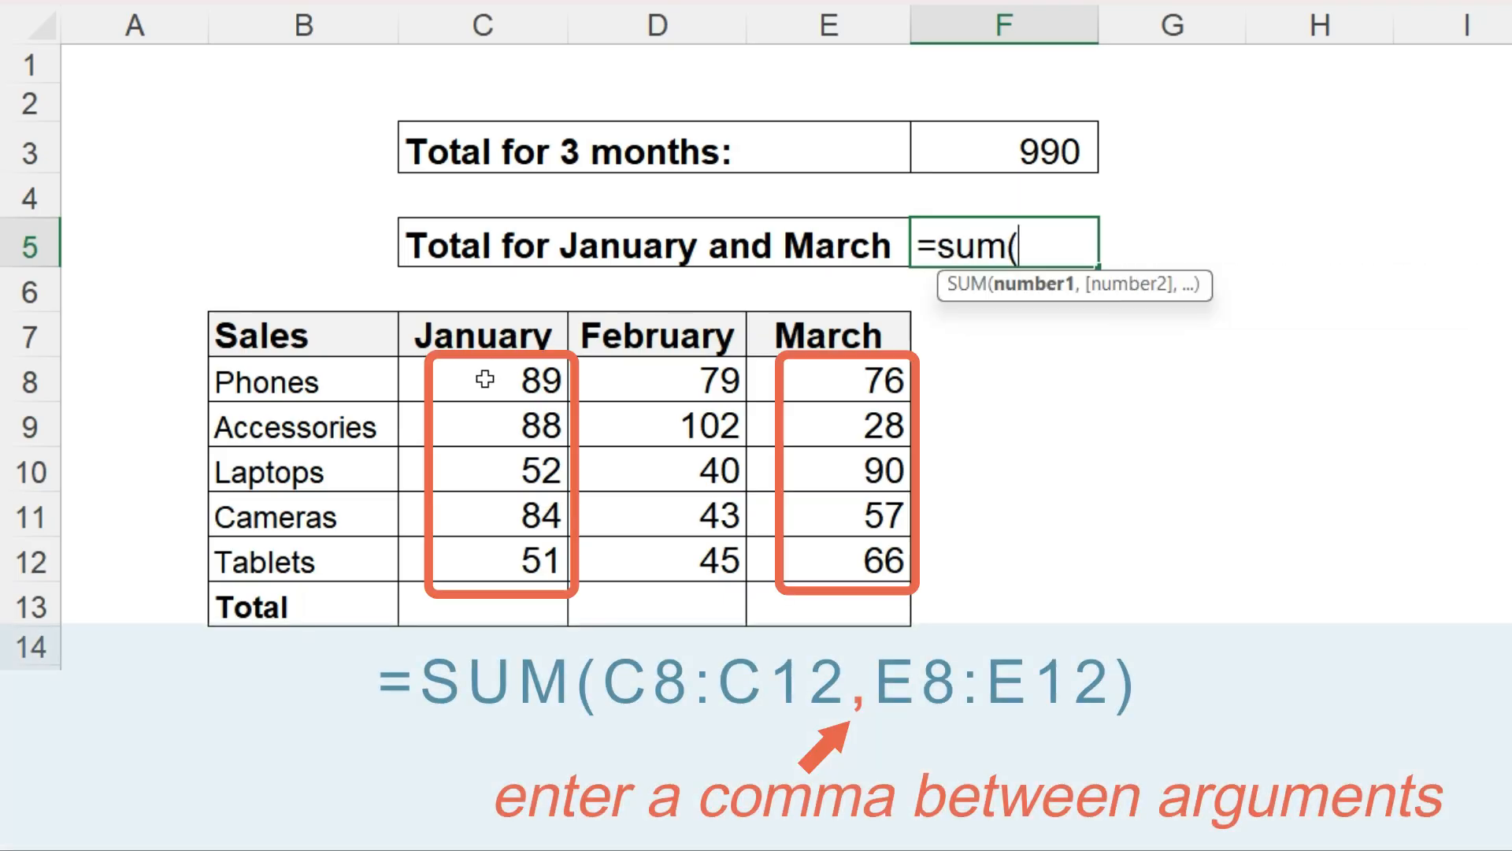
{"action": "left_click_drag", "start_coordinate": [483, 378], "coordinate": [493, 544]}
{"action": "type", "text": ","}
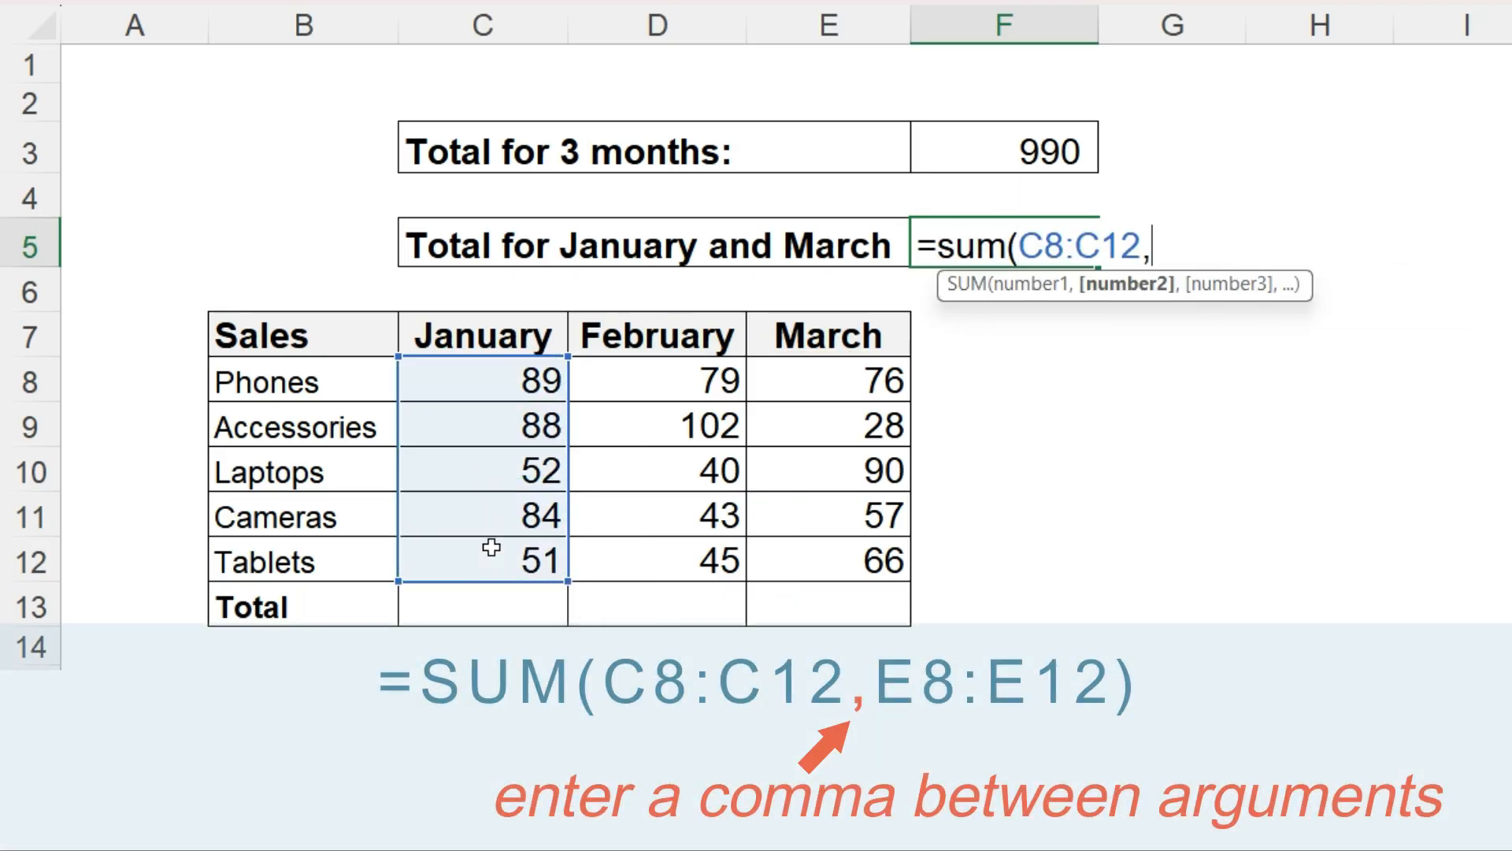
{"action": "left_click_drag", "start_coordinate": [804, 381], "coordinate": [825, 538]}
{"action": "type", "text": ")"}
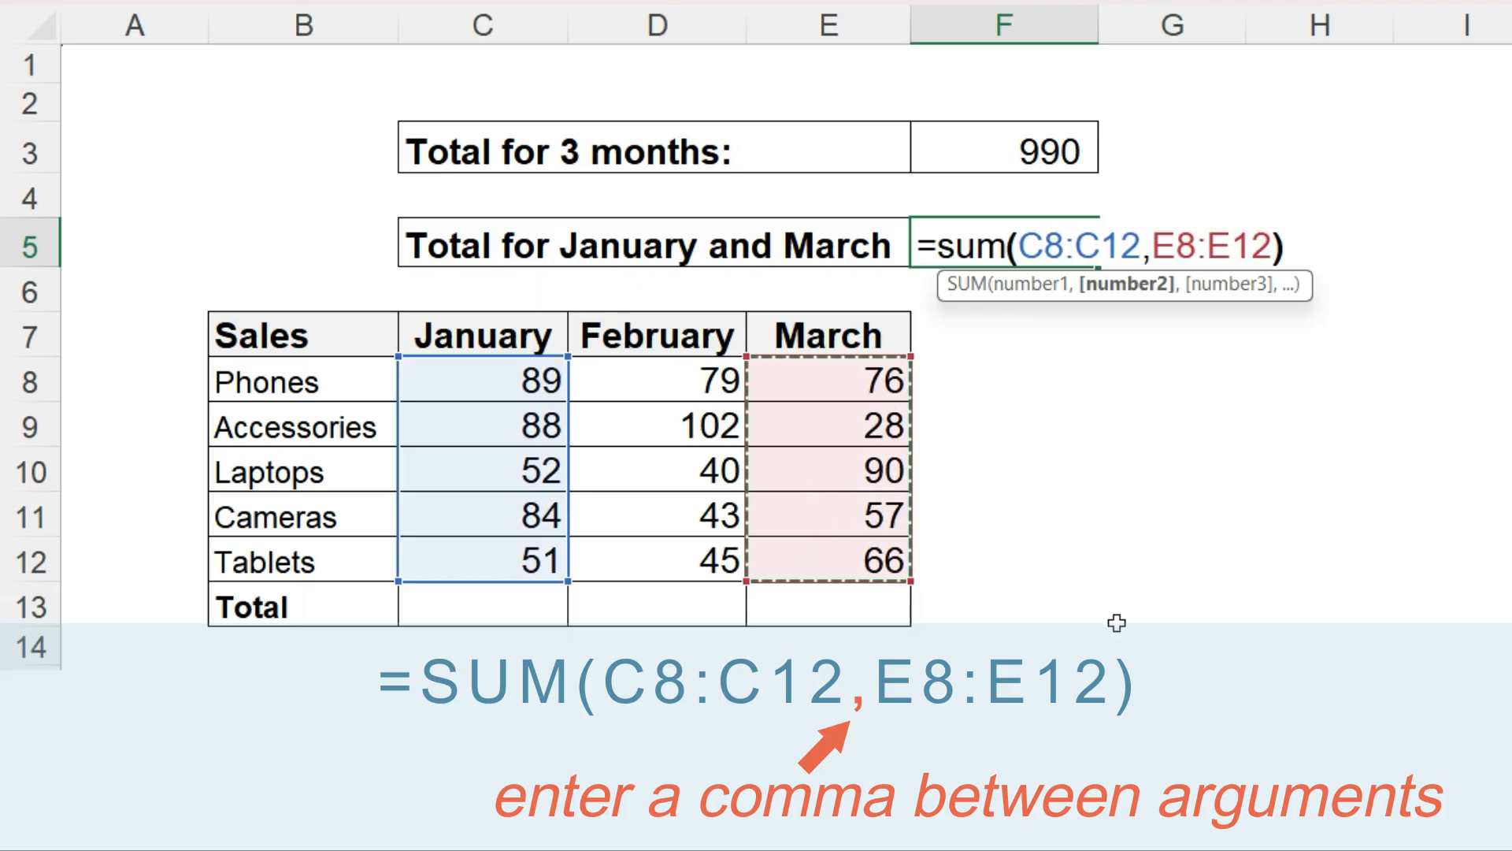
{"action": "key", "text": "Return"}
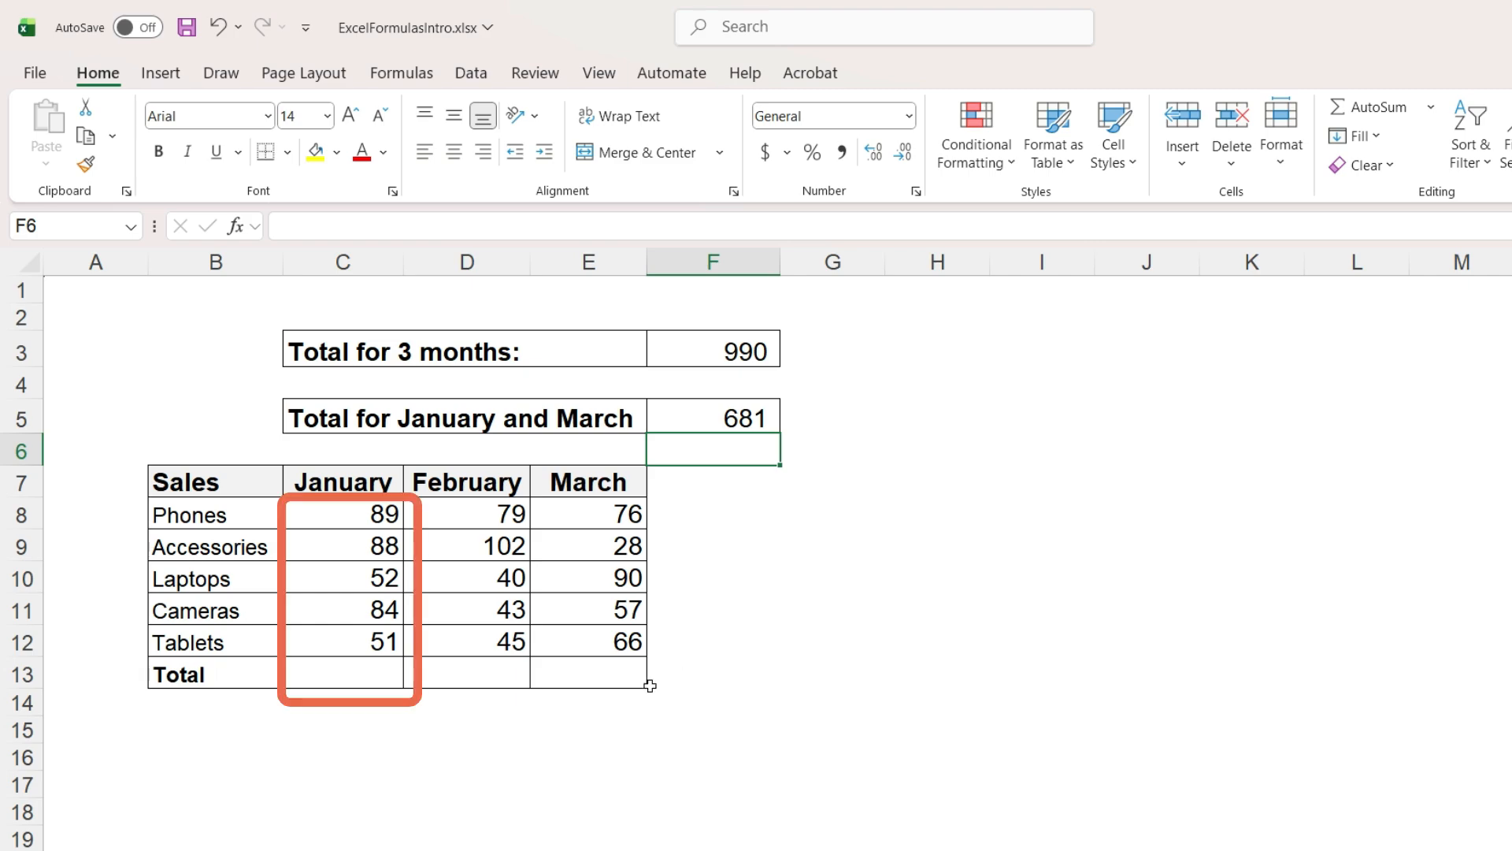
- Use AutoSum on the January sales to produce its total in C13
{"action": "left_click", "coordinate": [371, 514]}
{"action": "left_click_drag", "start_coordinate": [370, 513], "coordinate": [378, 669]}
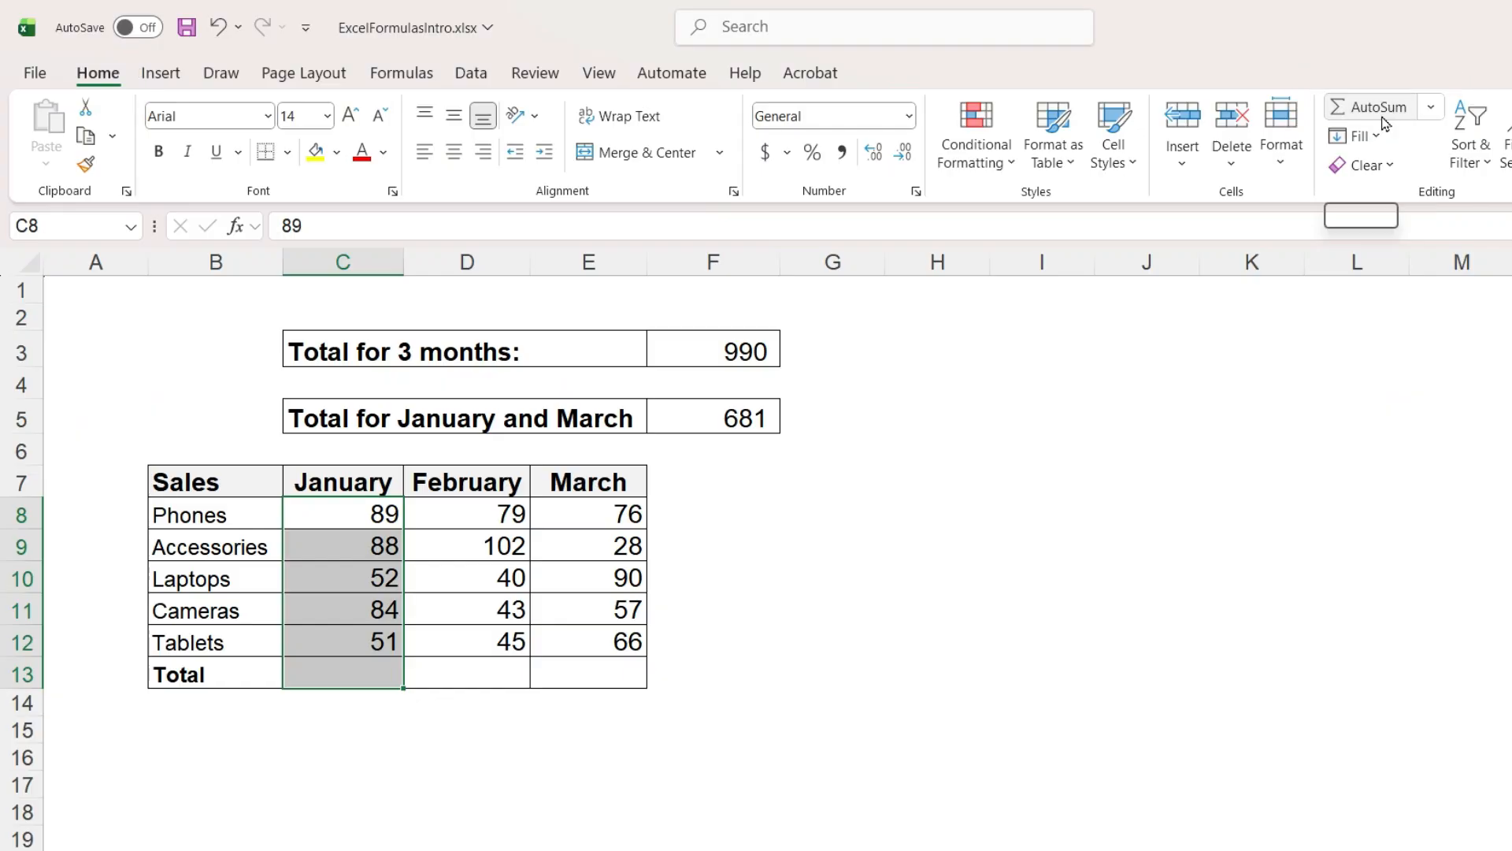
{"action": "left_click", "coordinate": [1377, 108]}
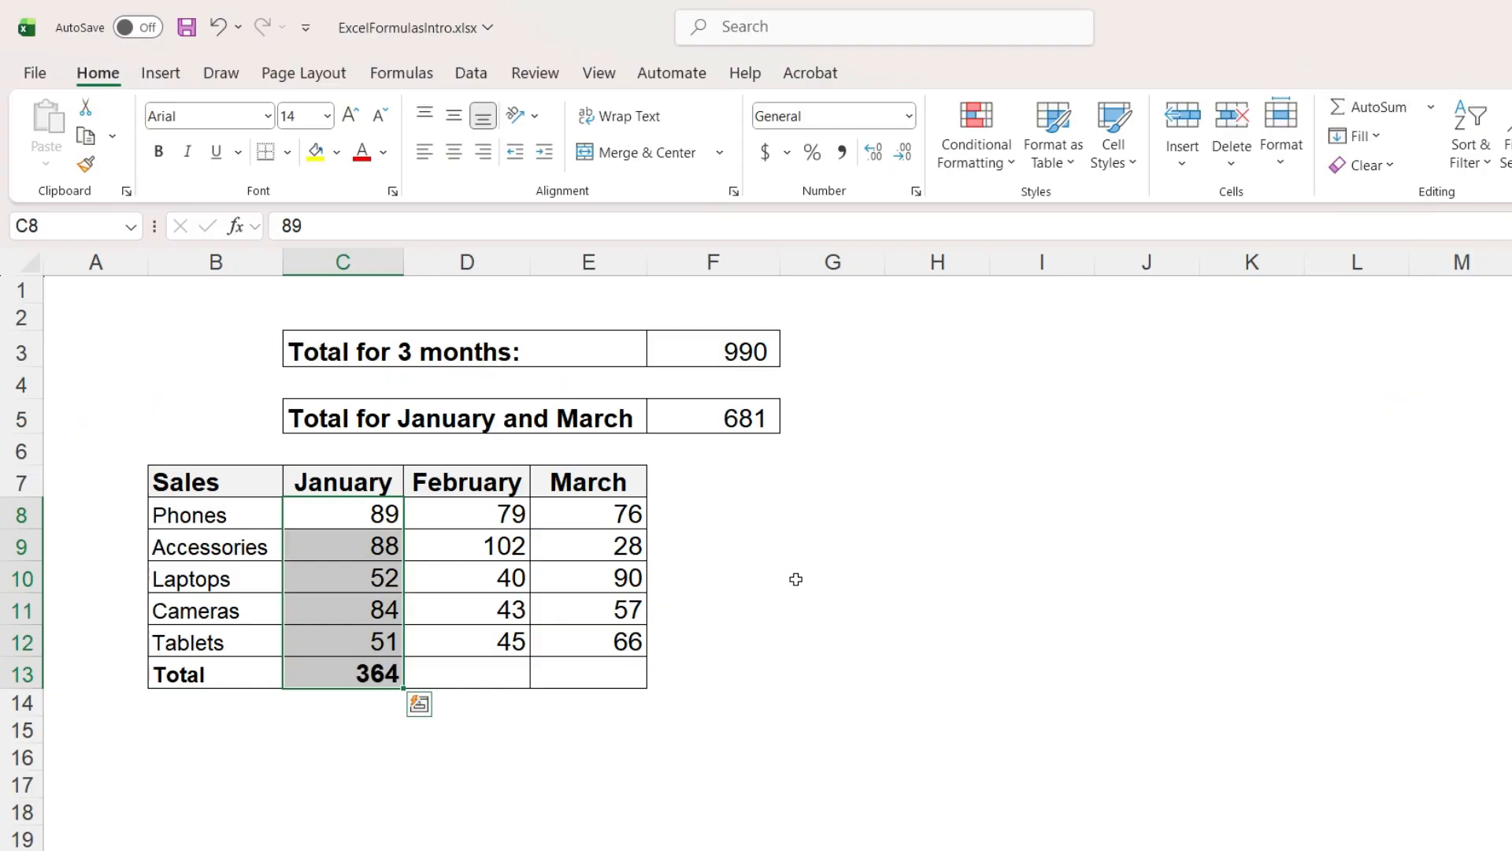
{"action": "left_click", "coordinate": [376, 679]}
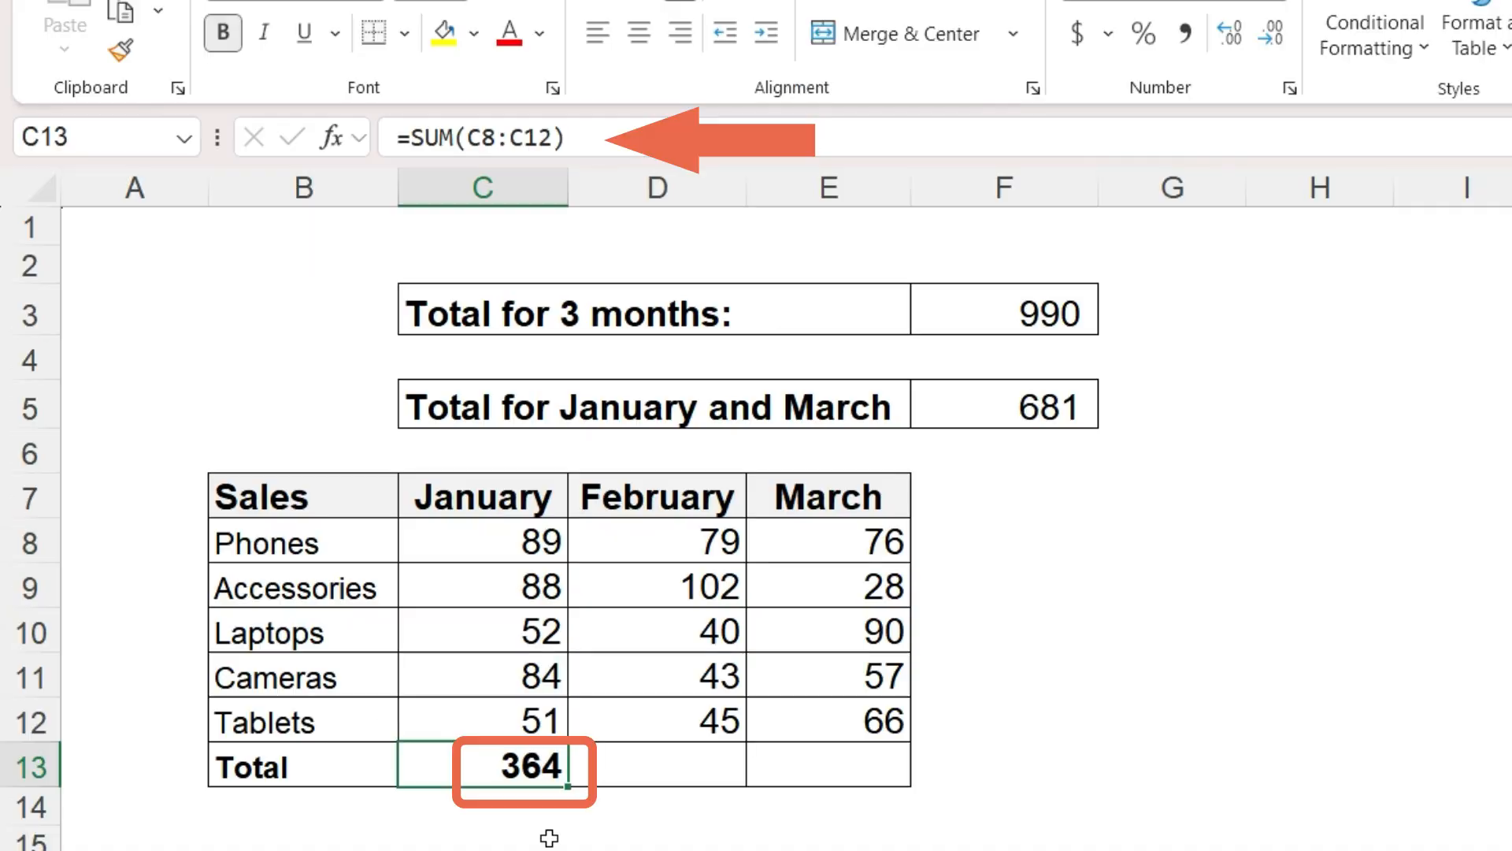
- Copy C13's total formula into the February and March total cells D13 and E13
{"action": "key", "text": "ctrl+c"}
{"action": "left_click", "coordinate": [736, 773]}
{"action": "key", "text": "ctrl+v"}
{"action": "left_click", "coordinate": [810, 762]}
{"action": "key", "text": "ctrl+v"}
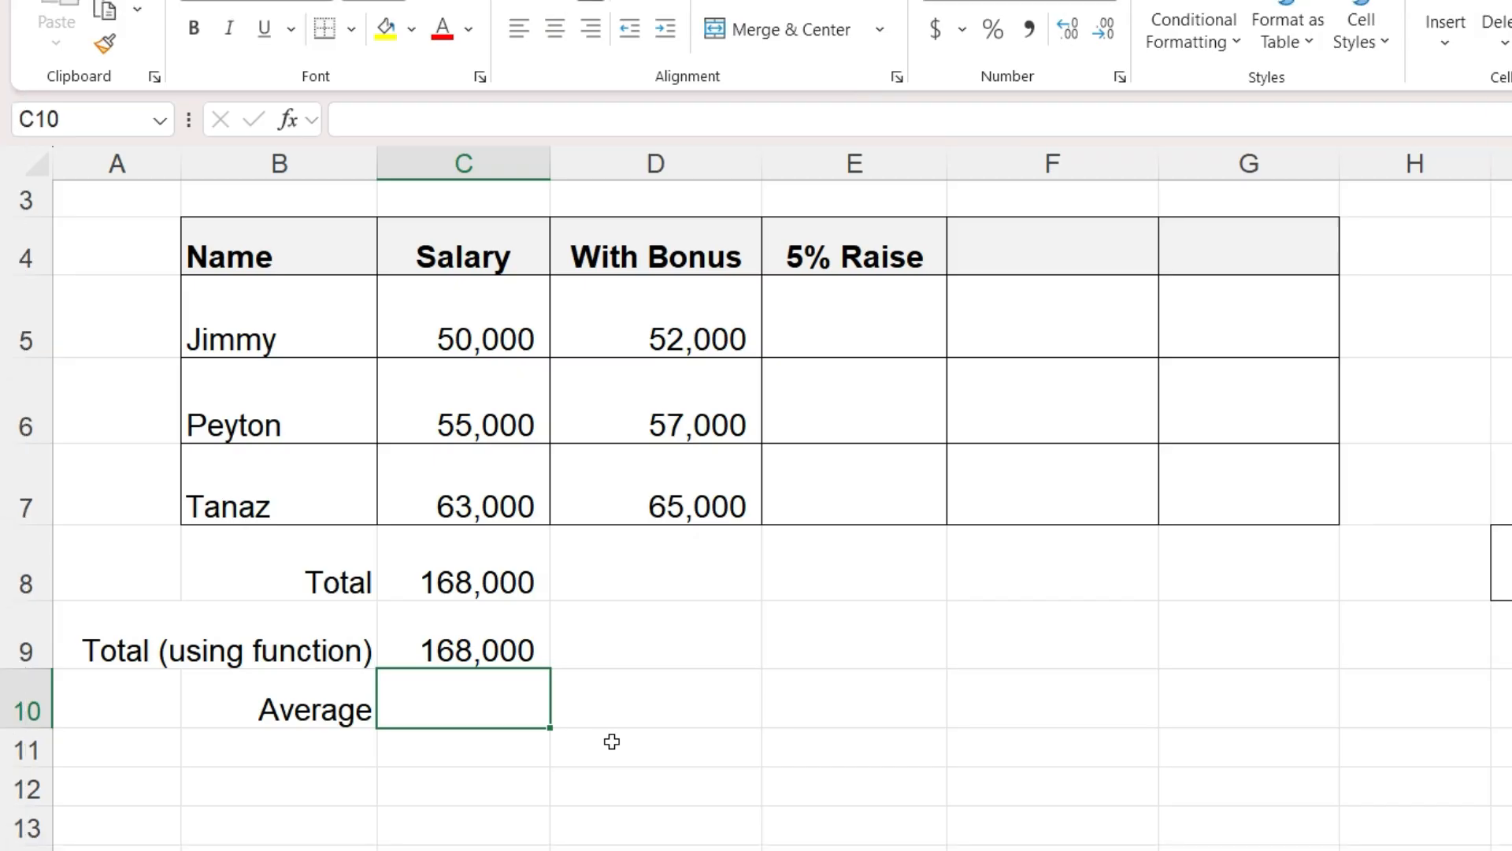
- Open Insert Function for C10 and search for the average function
{"action": "left_click", "coordinate": [615, 715]}
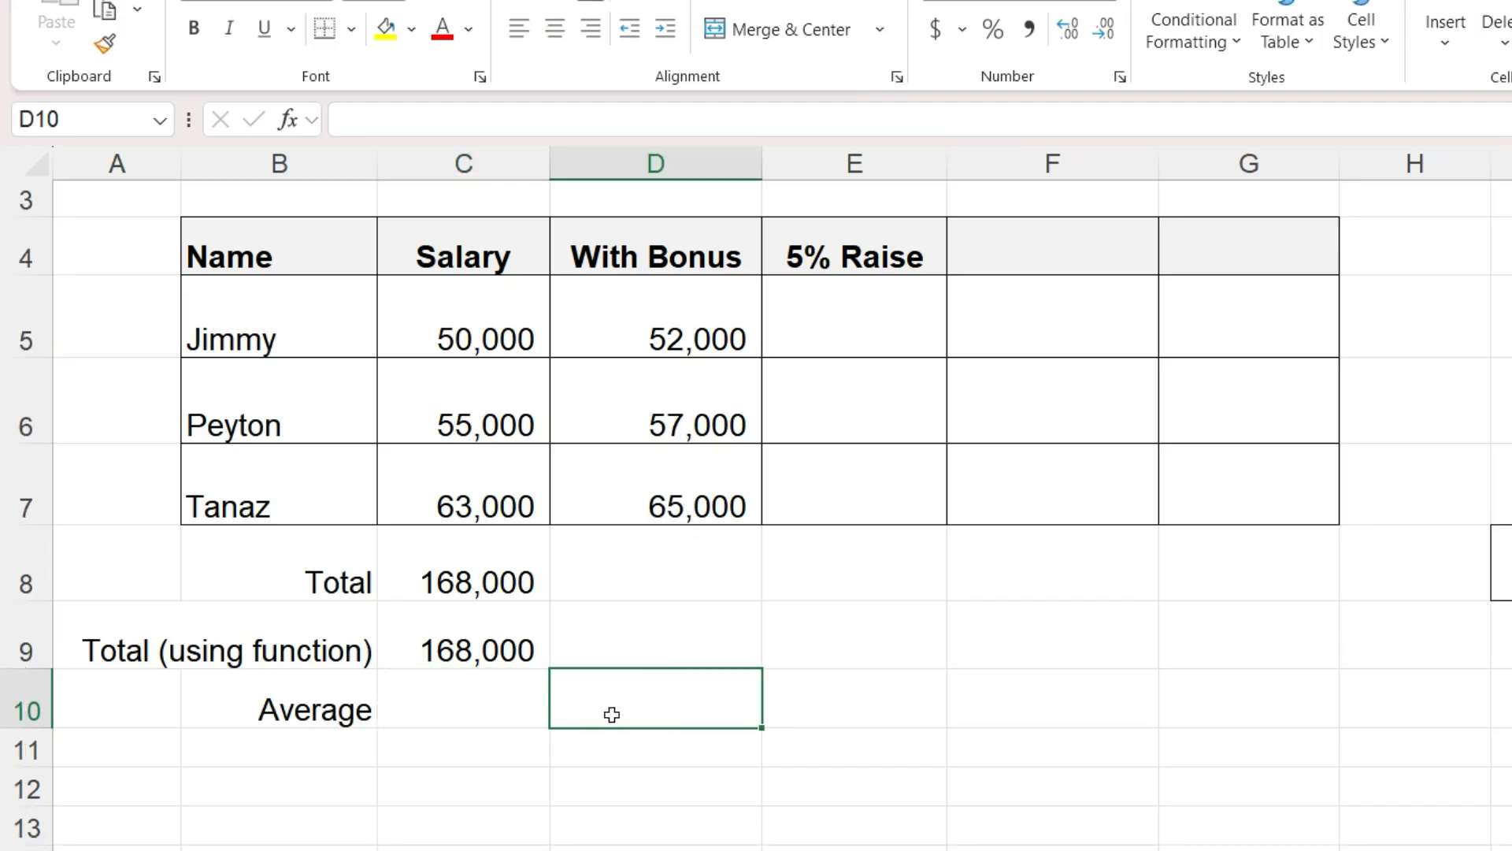
{"action": "left_click", "coordinate": [505, 709]}
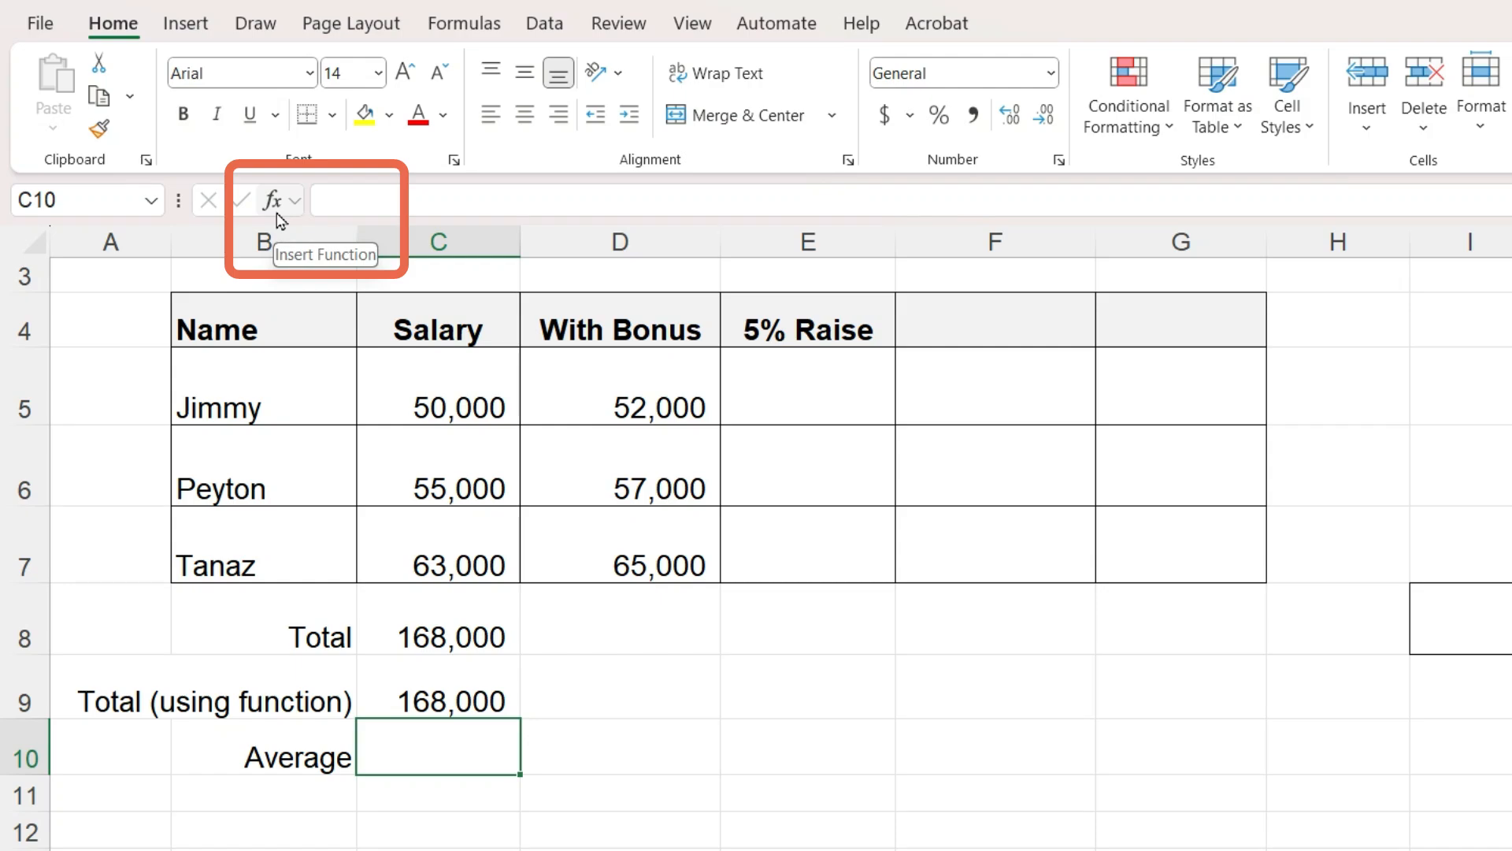
{"action": "left_click", "coordinate": [782, 354]}
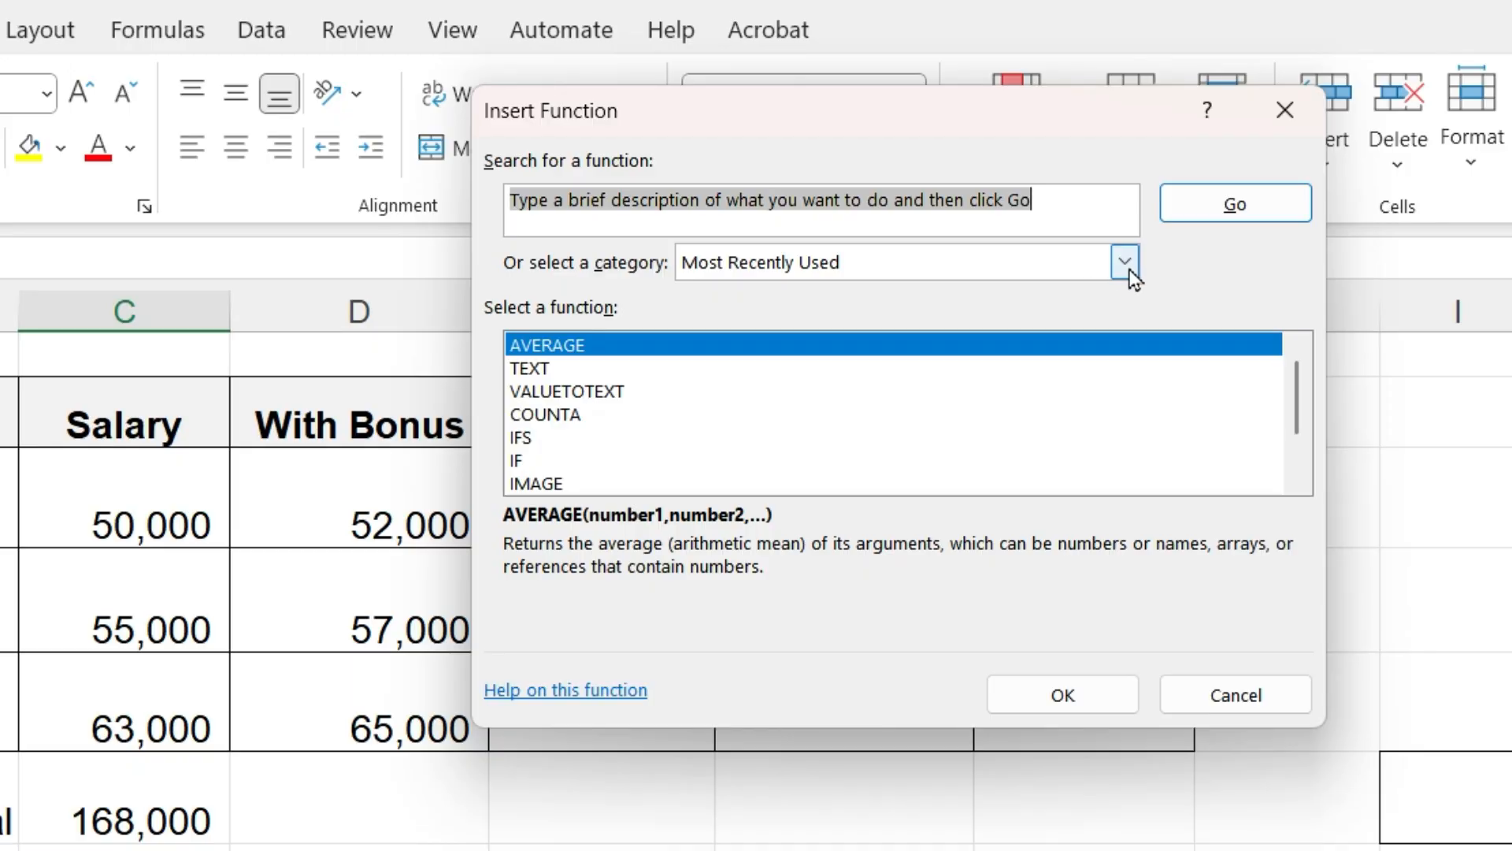
{"action": "left_click", "coordinate": [1128, 268]}
{"action": "left_click", "coordinate": [1103, 311]}
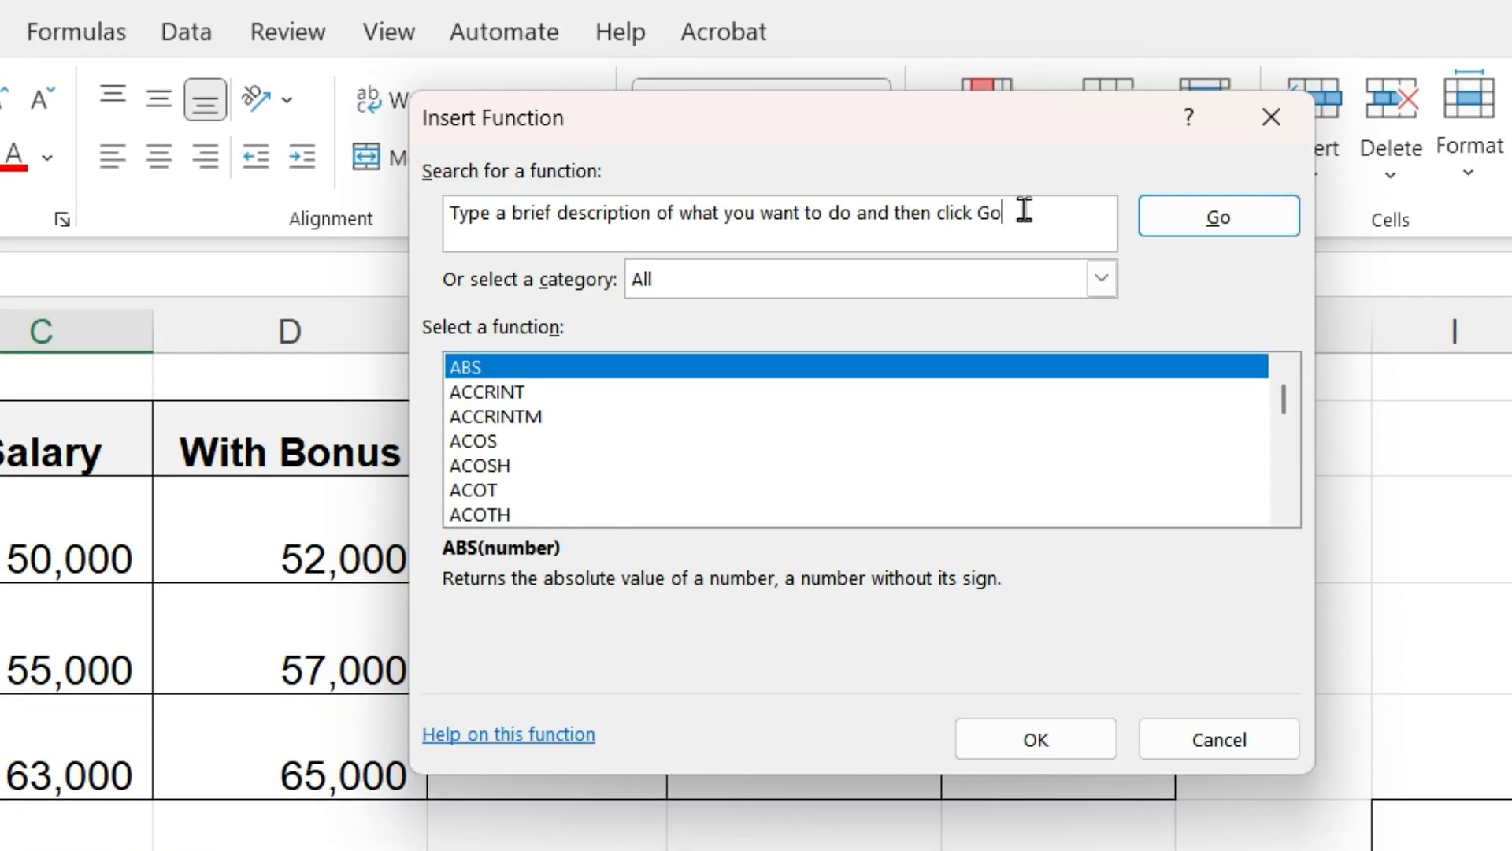
{"action": "left_click", "coordinate": [1048, 199]}
{"action": "key", "text": "BackSpace"}
{"action": "key", "text": "BackSpace"}
{"action": "key", "text": "BackSpace"}
{"action": "key", "text": "BackSpace"}
{"action": "key", "text": "BackSpace"}
{"action": "key", "text": "BackSpace"}
{"action": "key", "text": "BackSpace"}
{"action": "key", "text": "BackSpace"}
{"action": "key", "text": "BackSpace"}
{"action": "key", "text": "BackSpace"}
{"action": "key", "text": "BackSpace"}
{"action": "key", "text": "BackSpace"}
{"action": "key", "text": "BackSpace"}
{"action": "key", "text": "BackSpace"}
{"action": "key", "text": "BackSpace"}
{"action": "key", "text": "BackSpace"}
{"action": "key", "text": "BackSpace"}
{"action": "key", "text": "BackSpace"}
{"action": "key", "text": "BackSpace"}
{"action": "key", "text": "BackSpace"}
{"action": "key", "text": "BackSpace"}
{"action": "key", "text": "BackSpace"}
{"action": "key", "text": "BackSpace"}
{"action": "key", "text": "BackSpace"}
{"action": "key", "text": "BackSpace"}
{"action": "key", "text": "BackSpace"}
{"action": "key", "text": "BackSpace"}
{"action": "key", "text": "BackSpace"}
{"action": "key", "text": "BackSpace"}
{"action": "key", "text": "BackSpace"}
{"action": "type", "text": "average"}
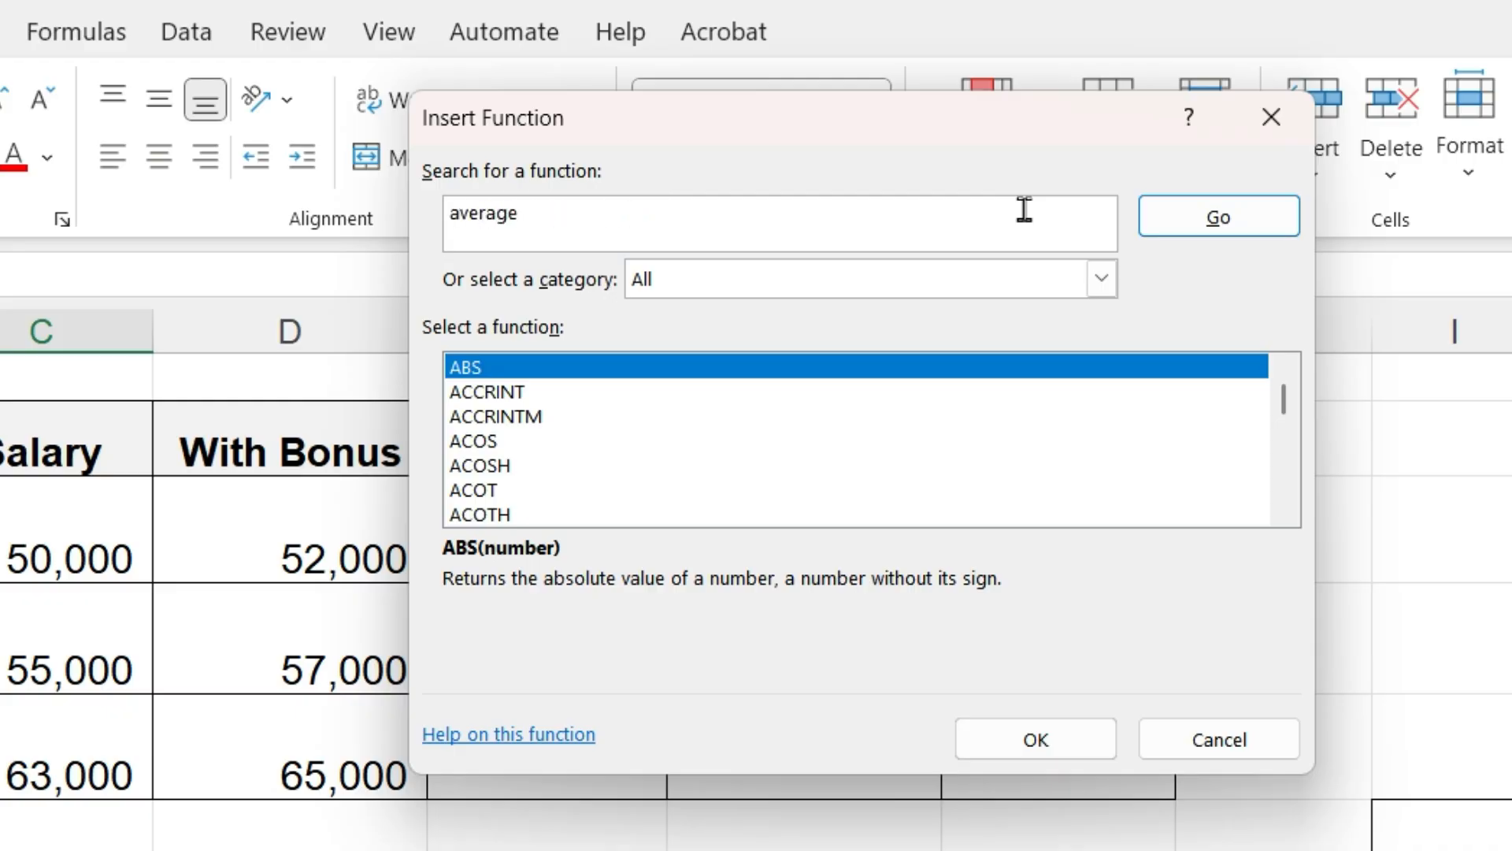
{"action": "left_click", "coordinate": [1209, 230]}
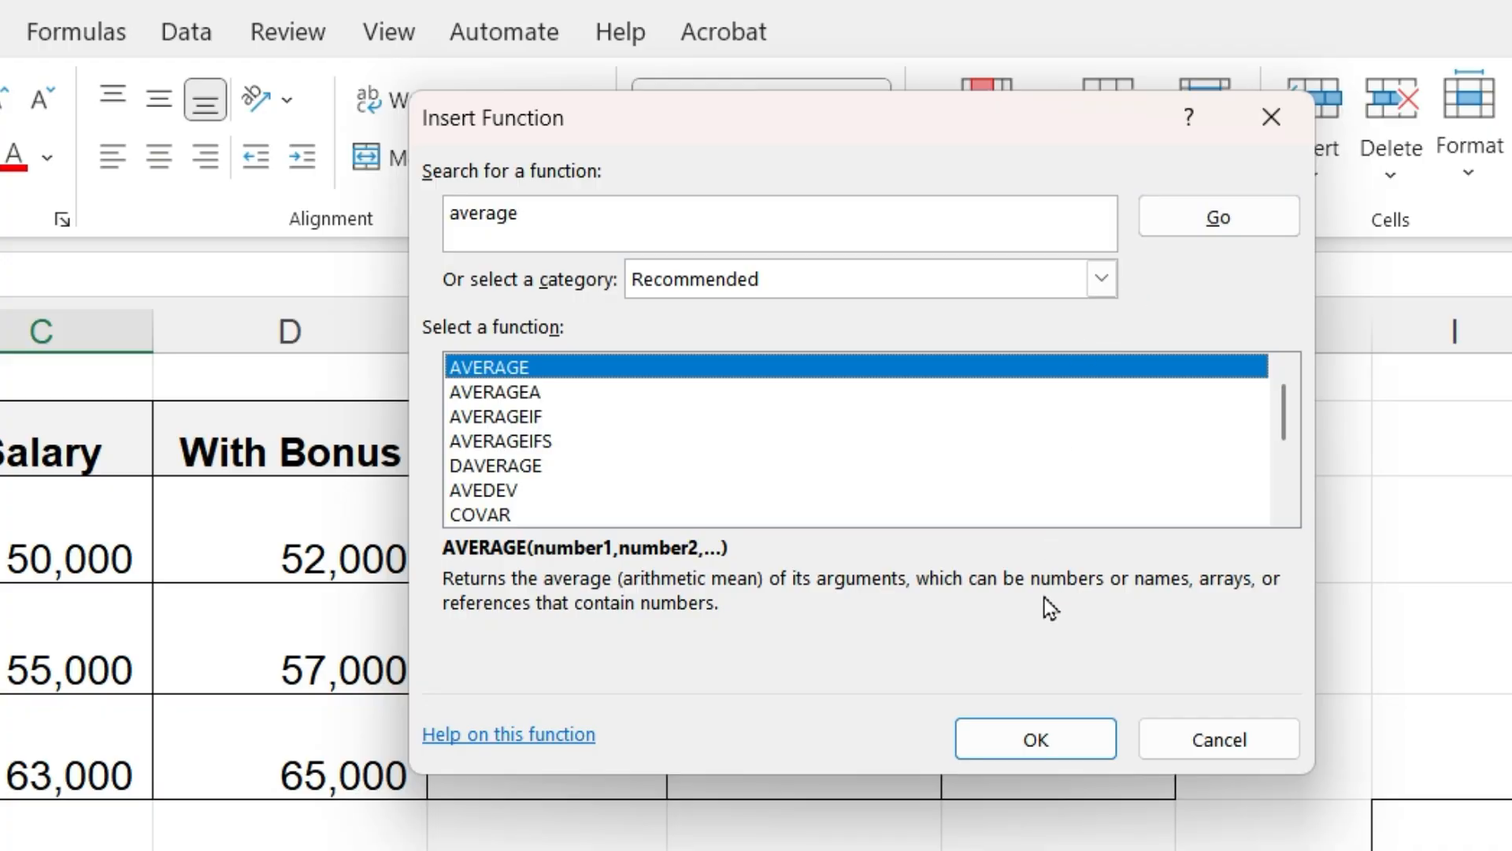
- Open the help page for the AVERAGE function and read it
{"action": "left_click", "coordinate": [564, 737]}
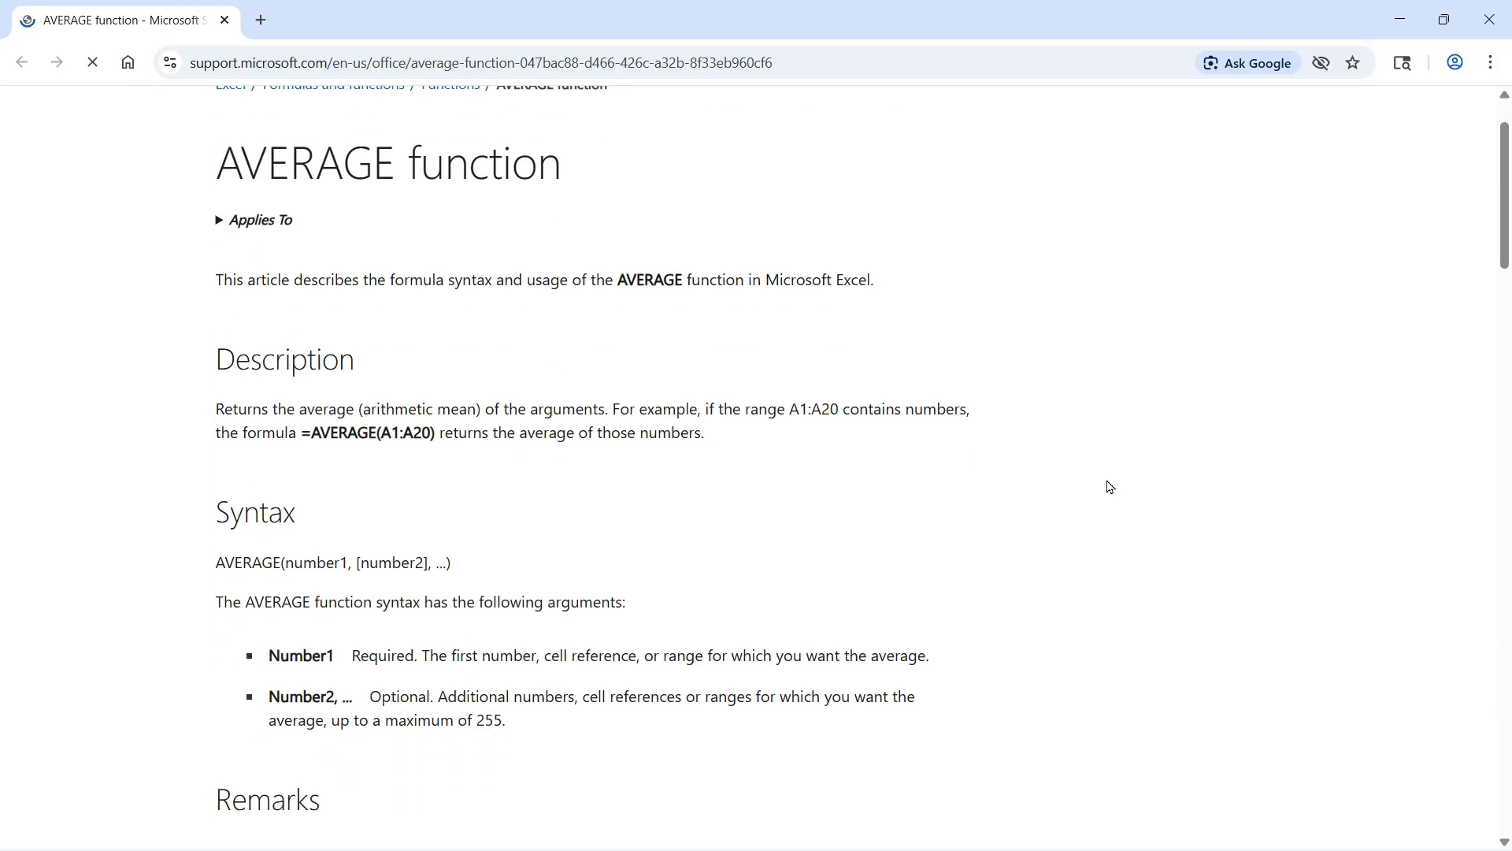
{"action": "scroll", "coordinate": [1107, 485], "scroll_direction": "down", "scroll_amount": 5}
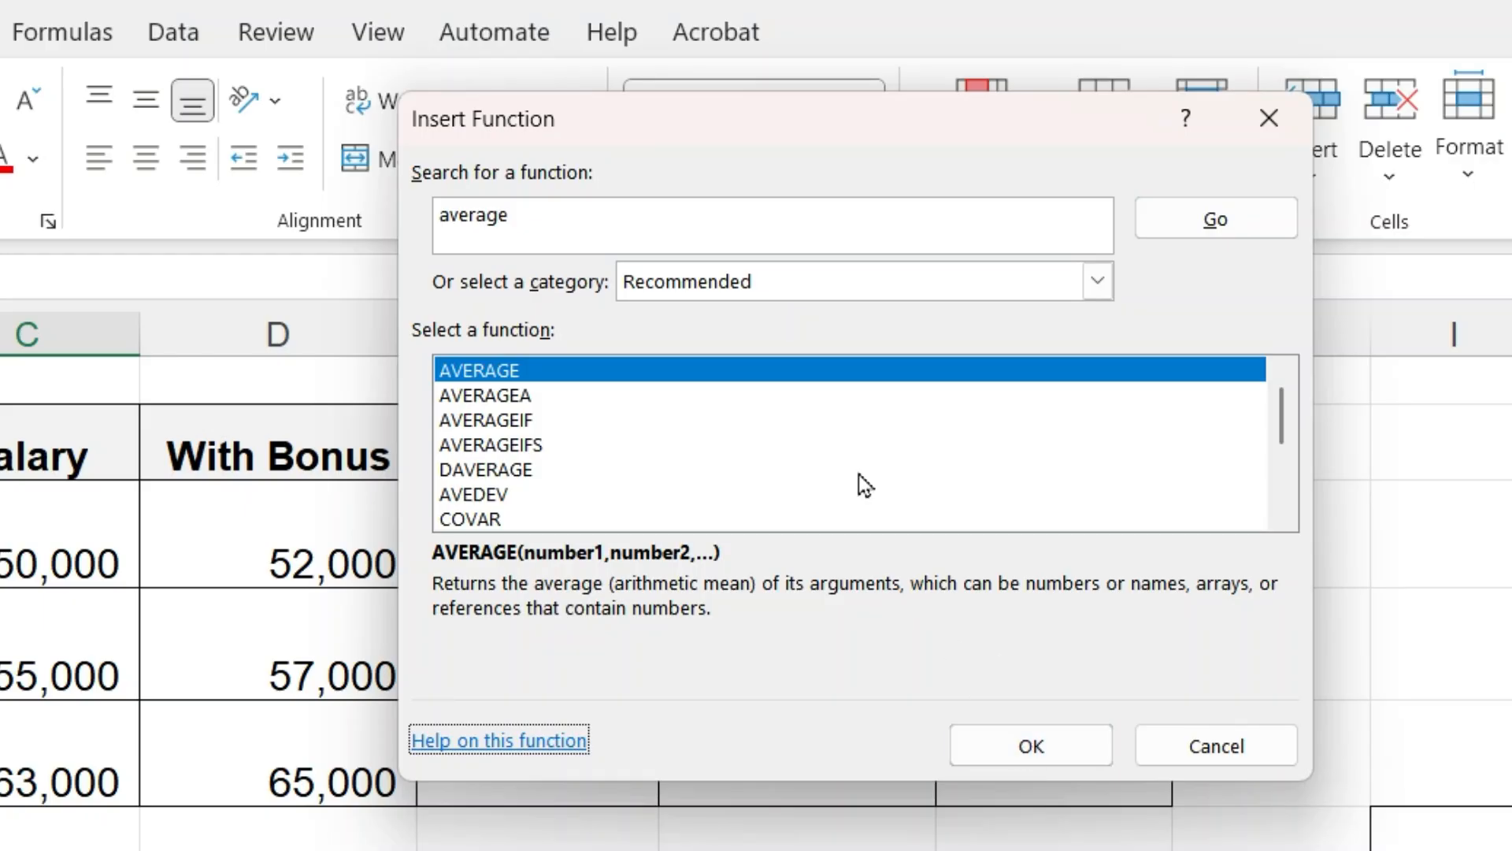
- Insert AVERAGE into C10 with C5:C7 as the Number1 argument
{"action": "left_click", "coordinate": [999, 745]}
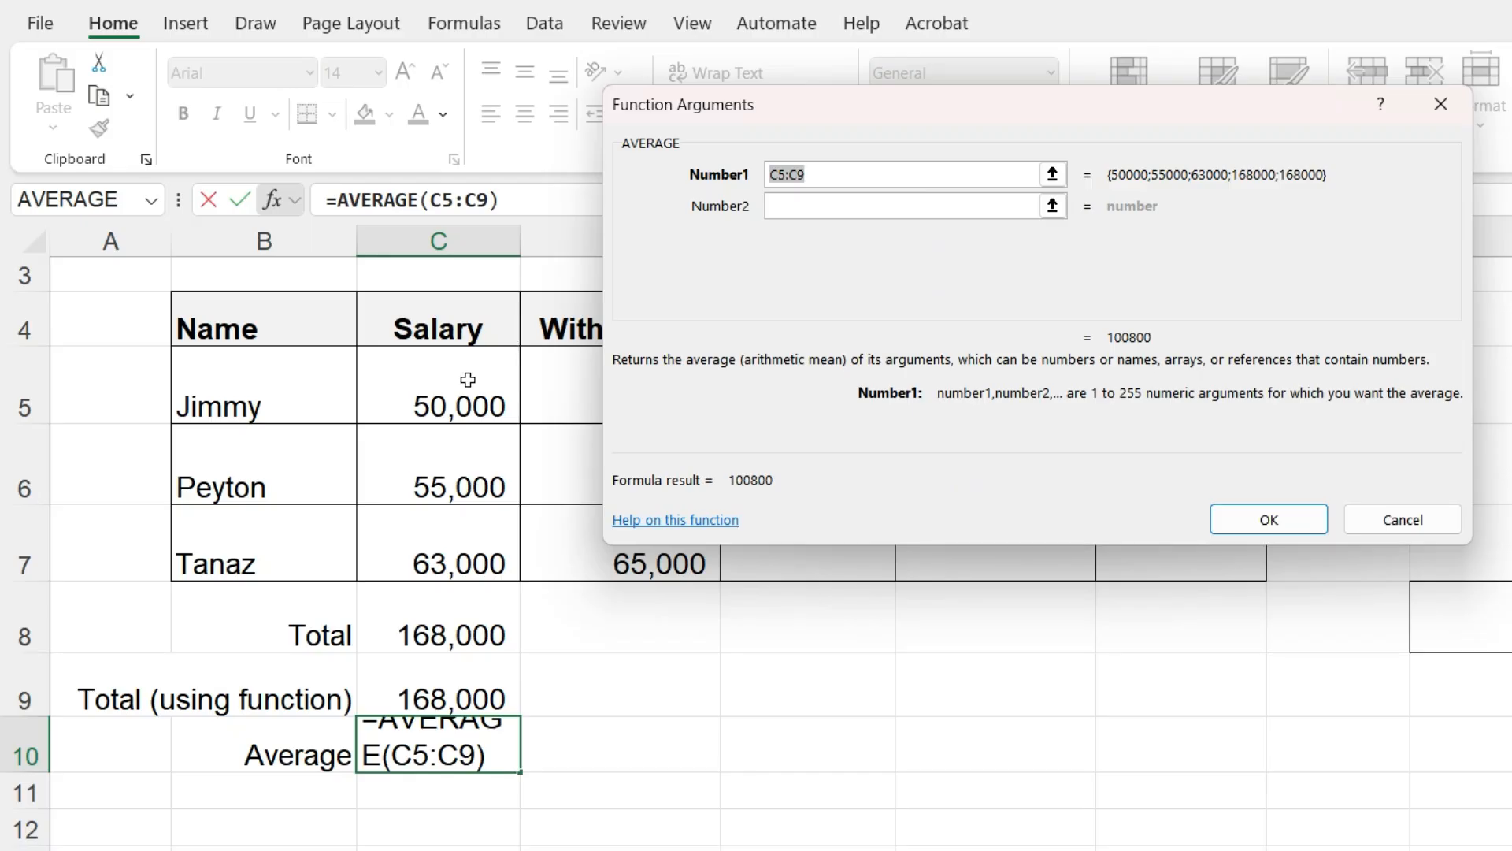
{"action": "left_click_drag", "start_coordinate": [468, 380], "coordinate": [456, 529]}
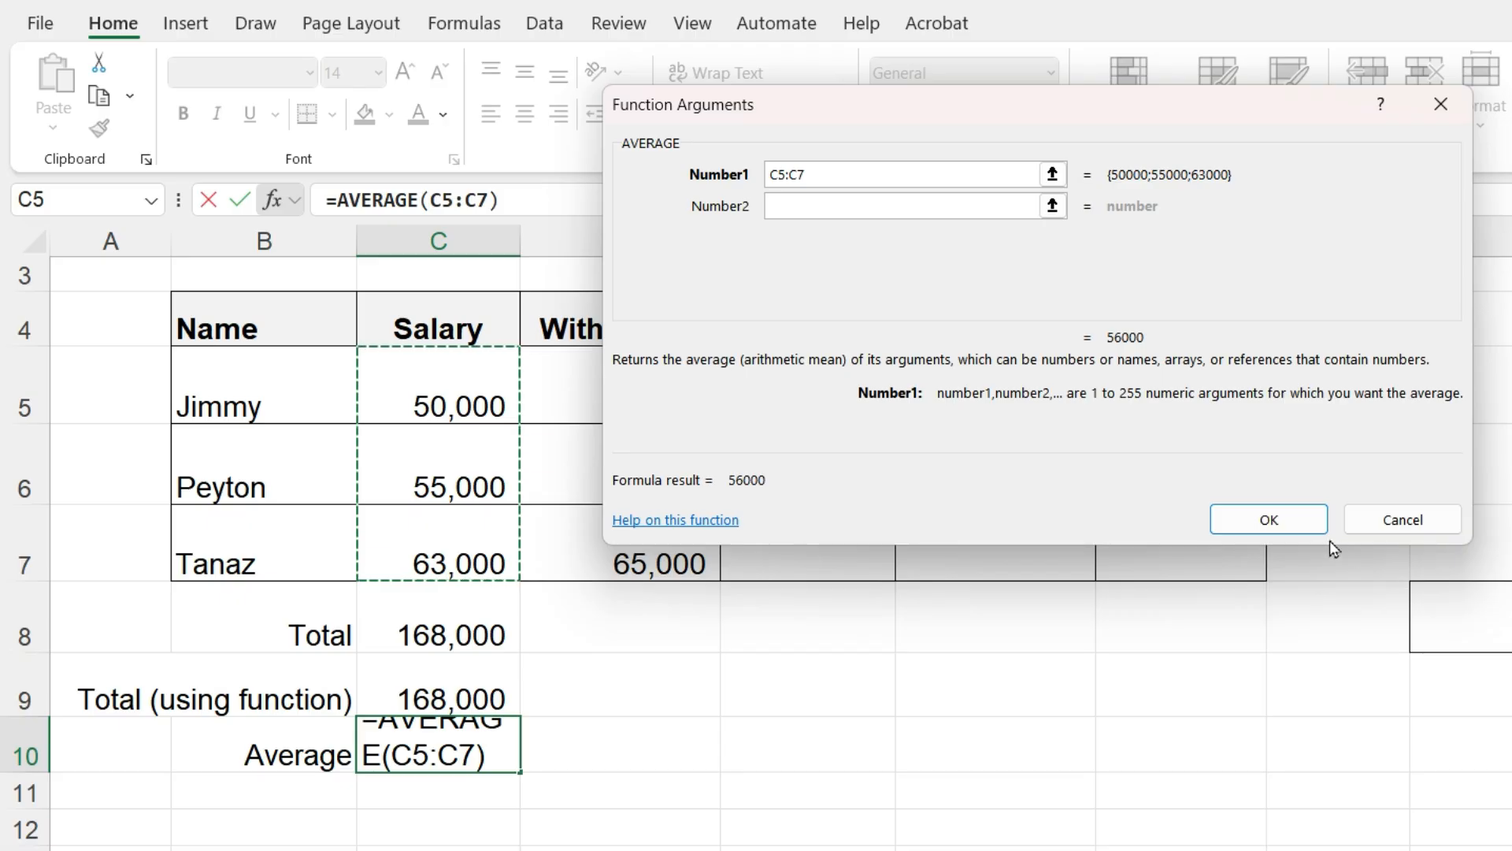
{"action": "left_click", "coordinate": [1299, 519]}
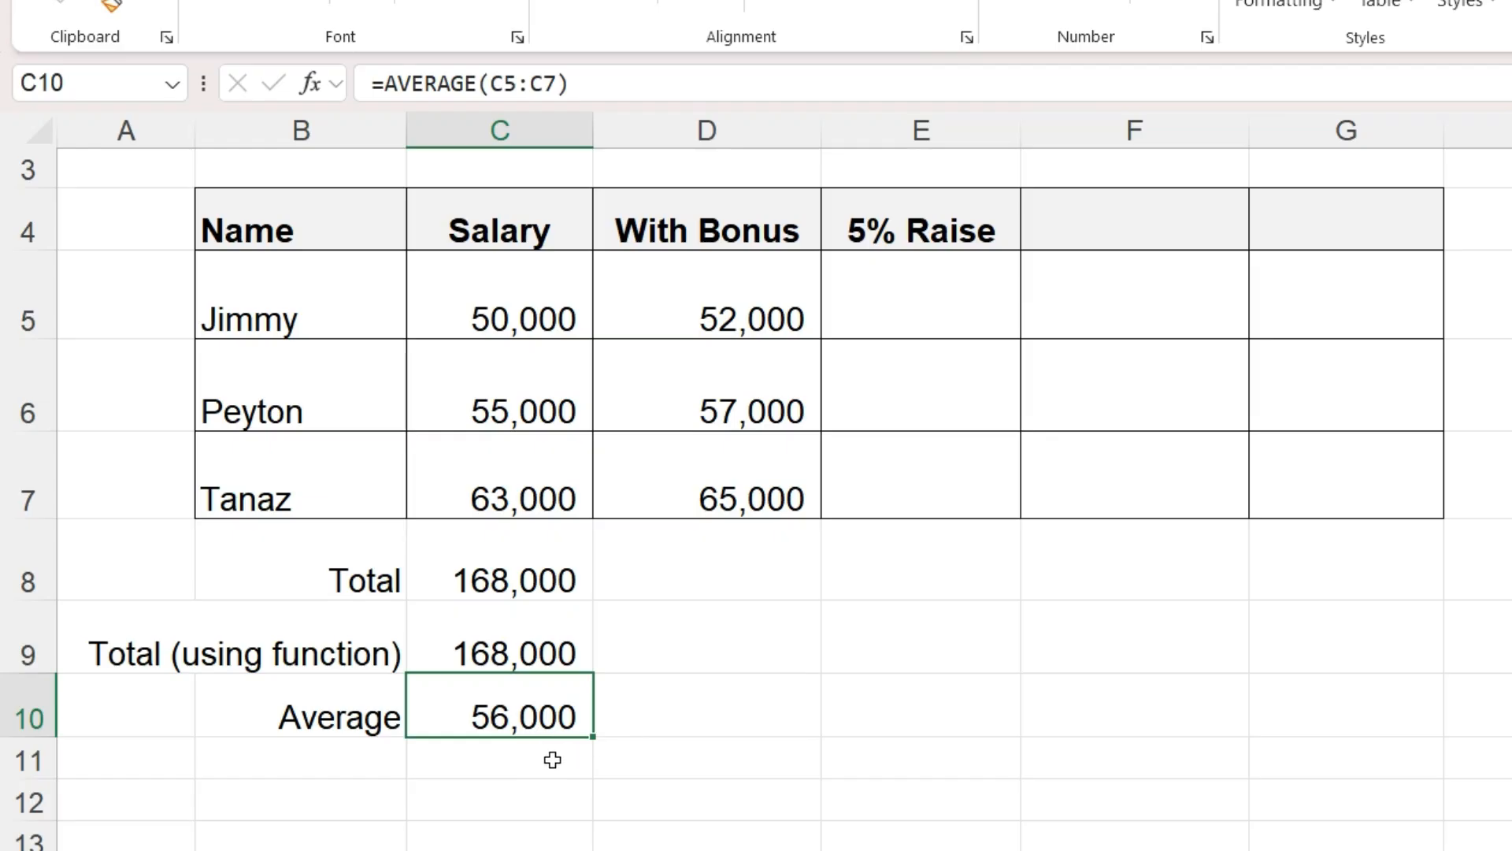
- Enter =AVERAGE(C5:C7) directly in C11
{"action": "left_click", "coordinate": [547, 759]}
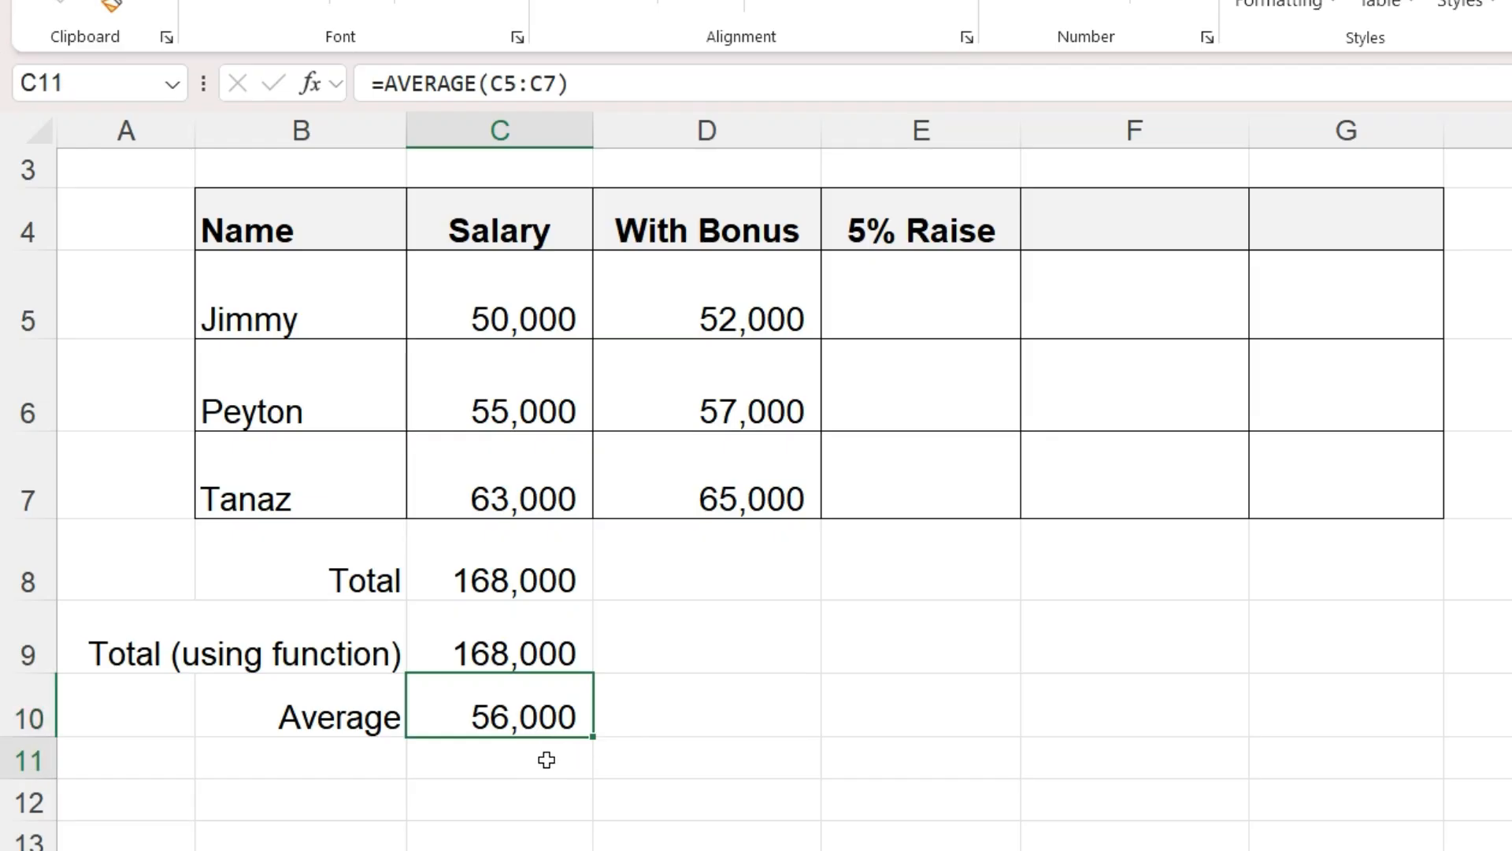
{"action": "type", "text": "=average"}
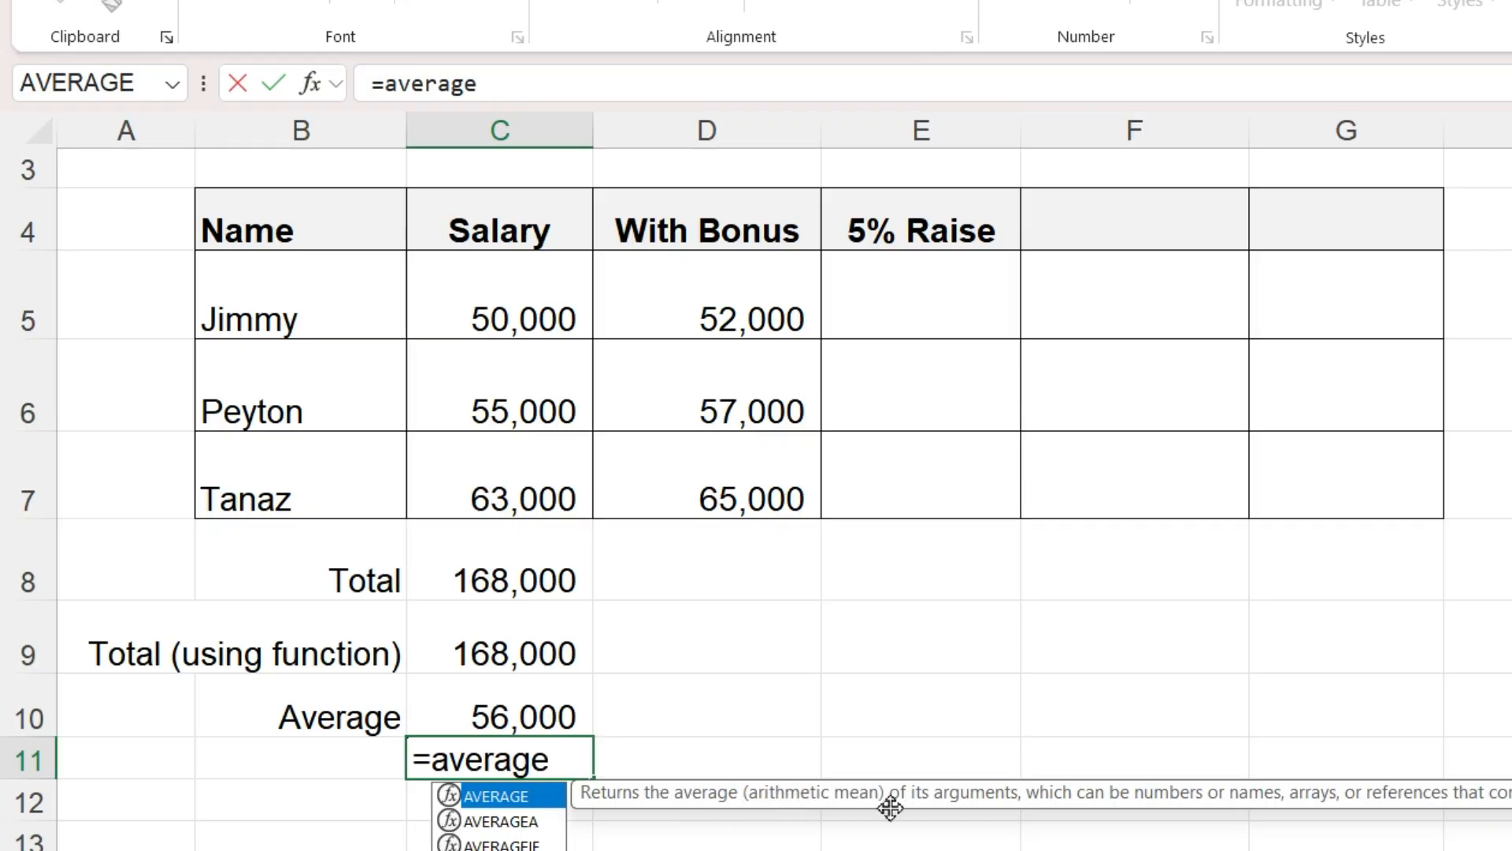
{"action": "type", "text": "("}
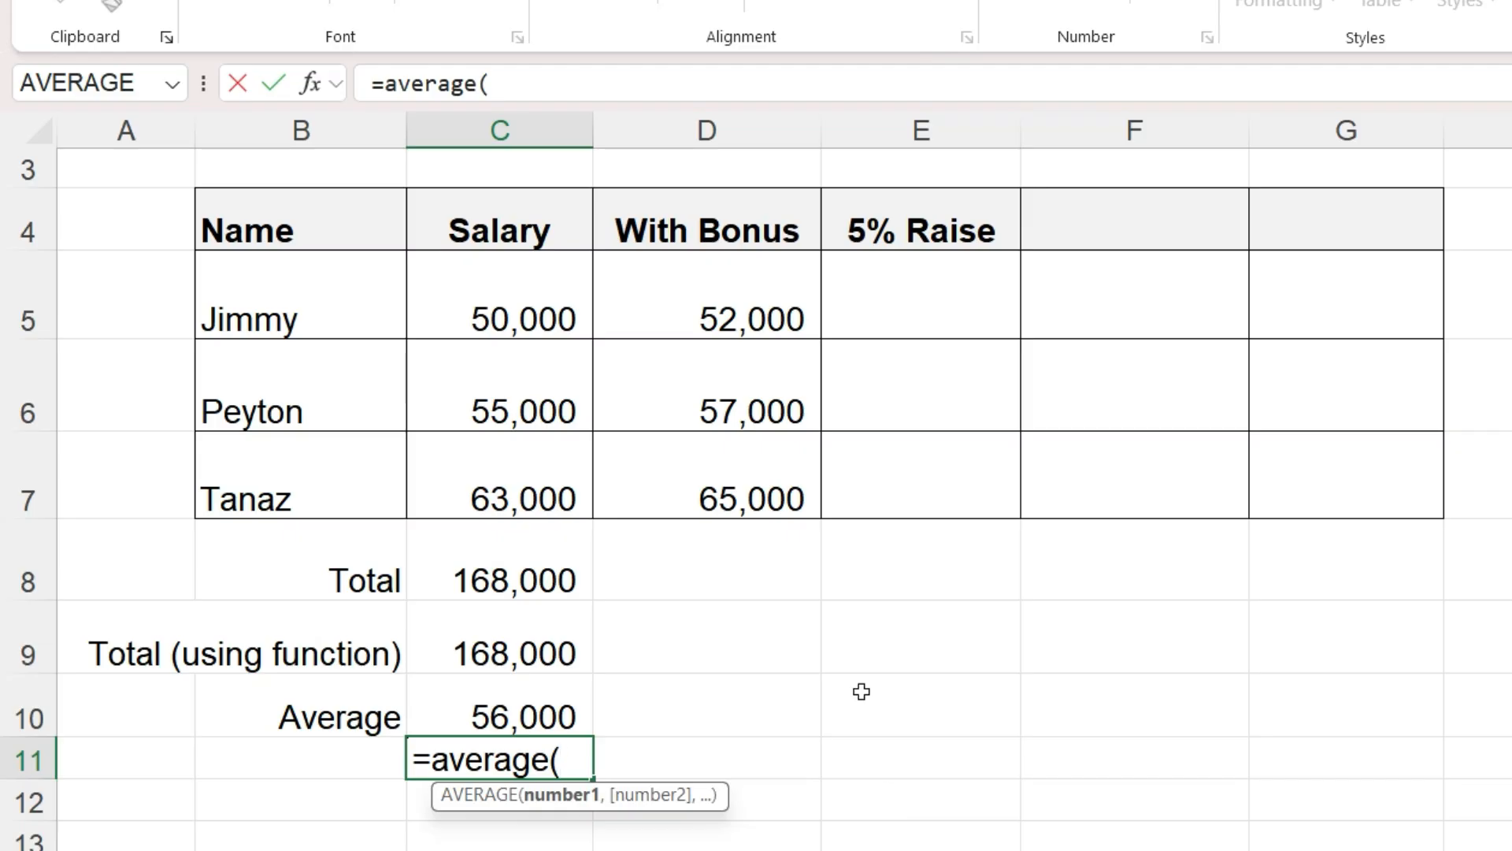
{"action": "left_click_drag", "start_coordinate": [550, 292], "coordinate": [543, 449]}
{"action": "type", "text": ")"}
{"action": "key", "text": "Return"}
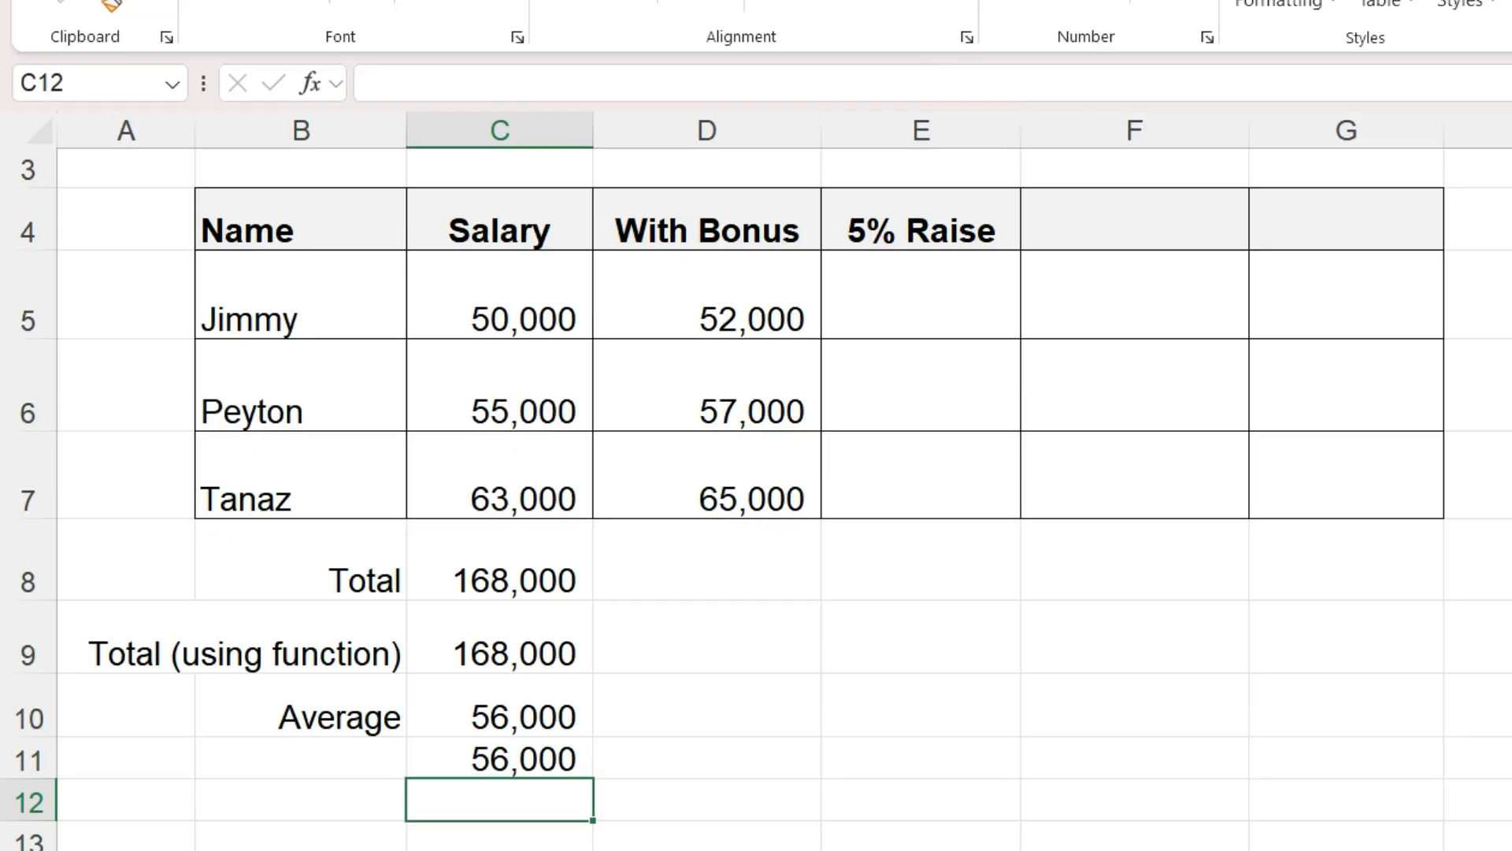
- Enter =D5*1.05 in E5 to calculate the 5% raise
{"action": "scroll", "coordinate": [756, 473], "scroll_direction": "up", "scroll_amount": 2}
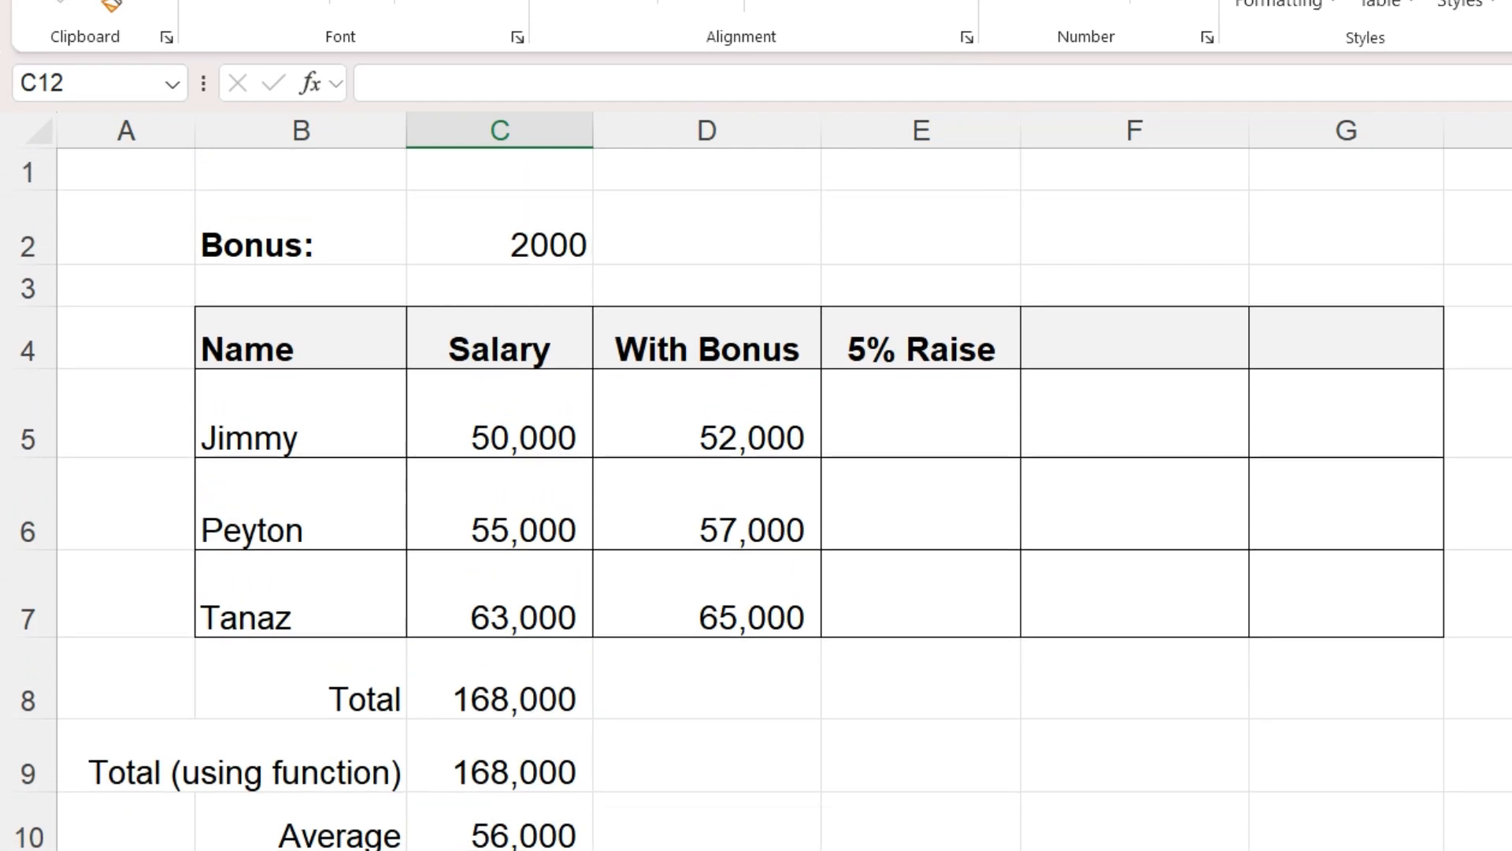
{"action": "left_click", "coordinate": [901, 426]}
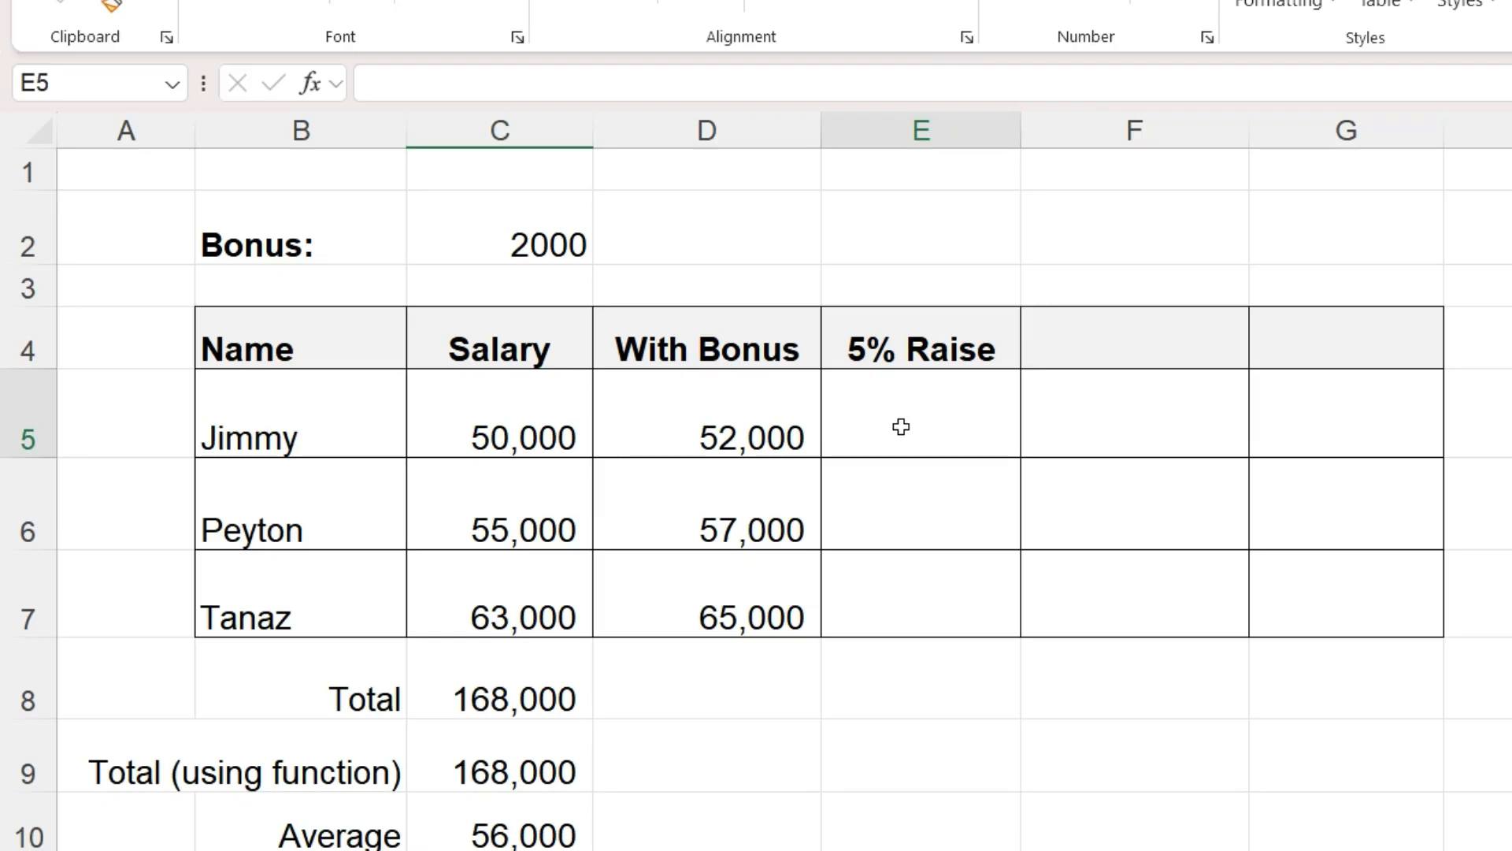
{"action": "type", "text": "="}
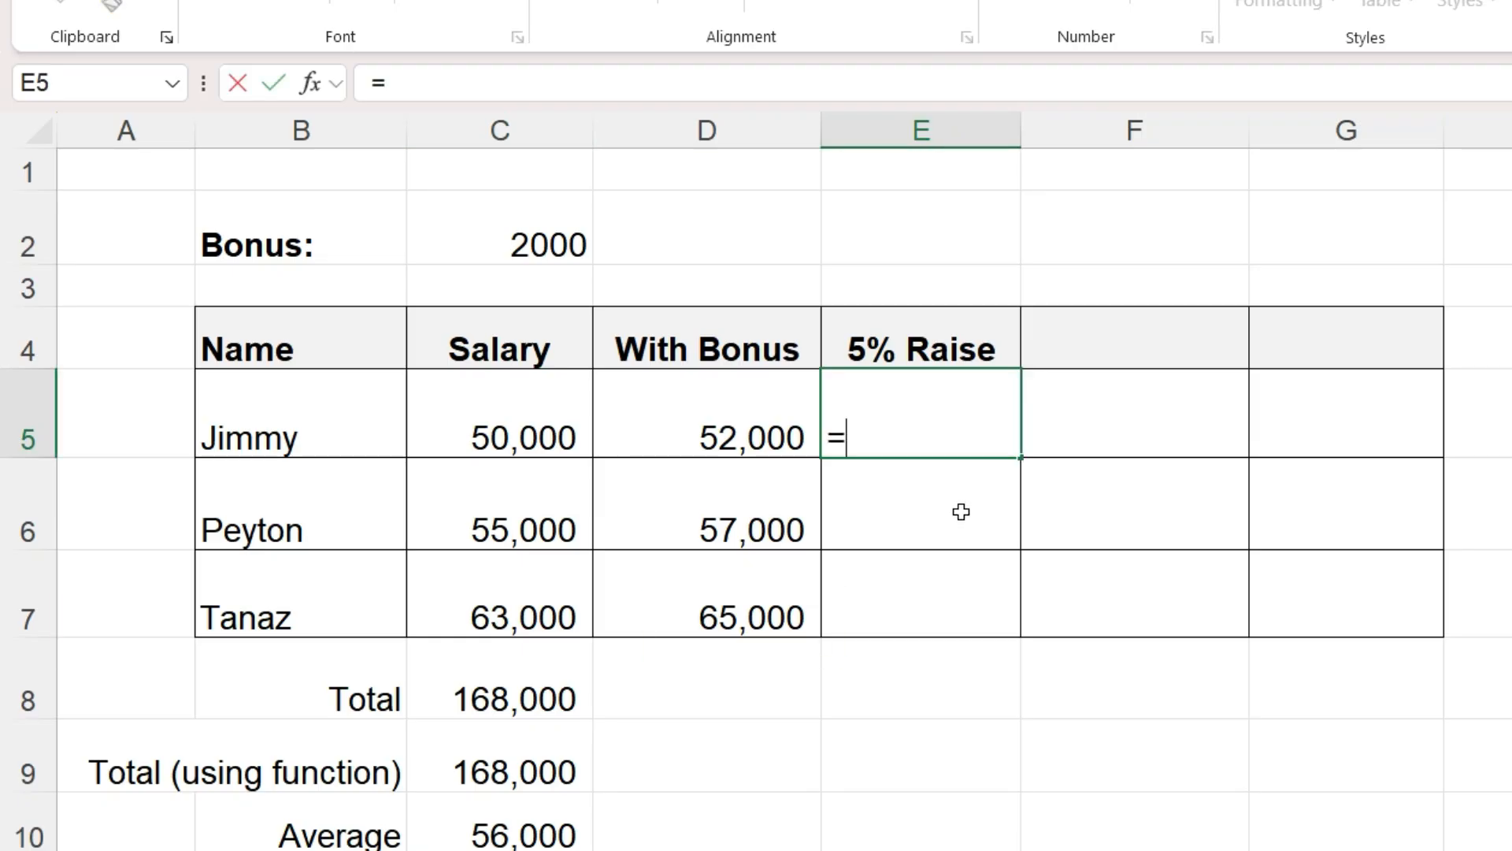
{"action": "left_click", "coordinate": [693, 429]}
{"action": "type", "text": "*1.05"}
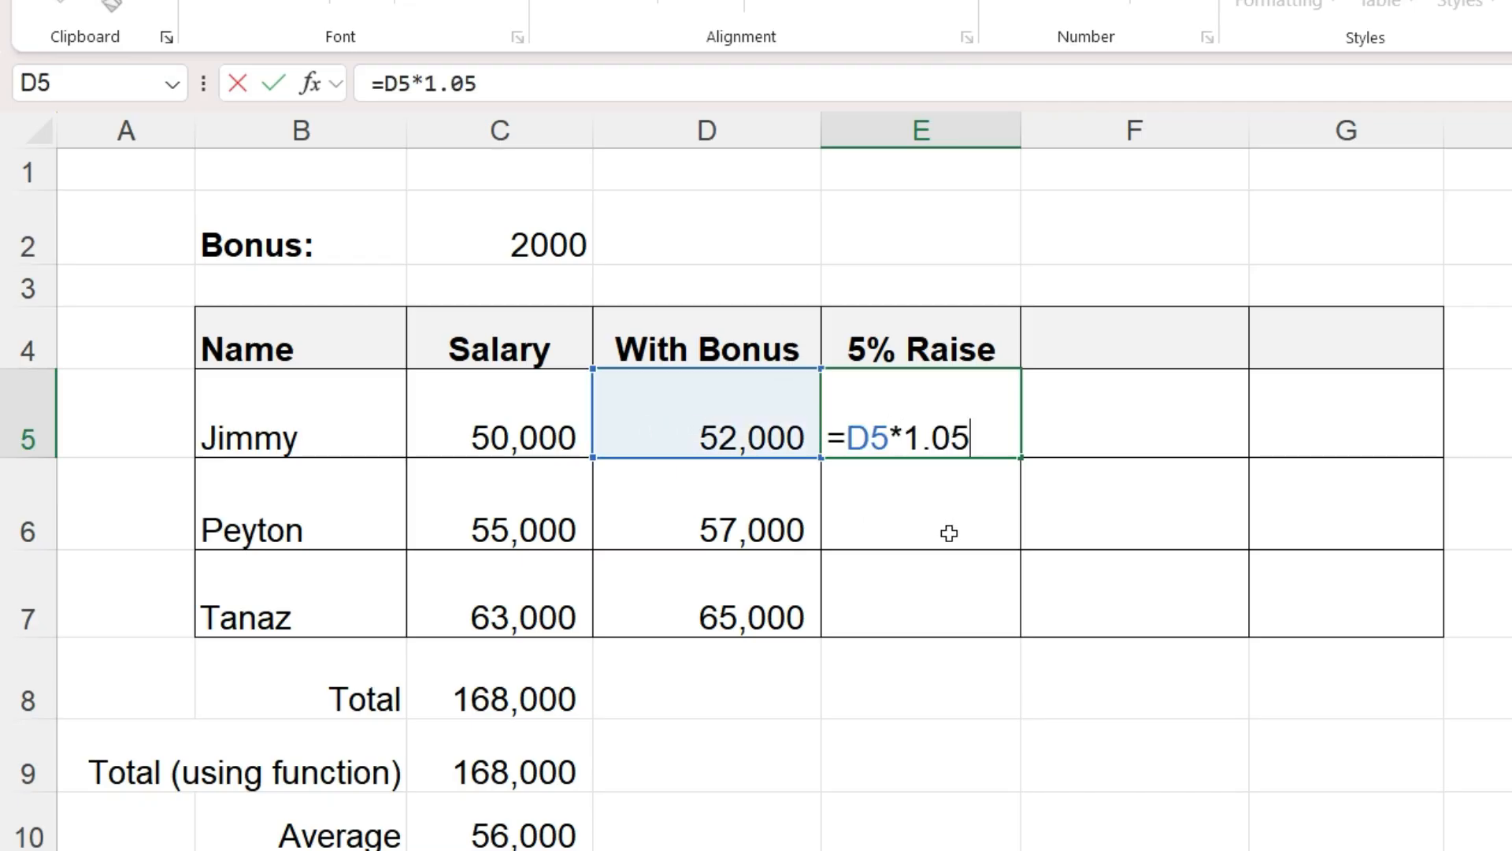
{"action": "key", "text": "Return"}
- Copy the "5% Raise" header from E4 into F4
{"action": "key", "text": "Up"}
{"action": "key", "text": "Up"}
{"action": "key", "text": "ctrl+c"}
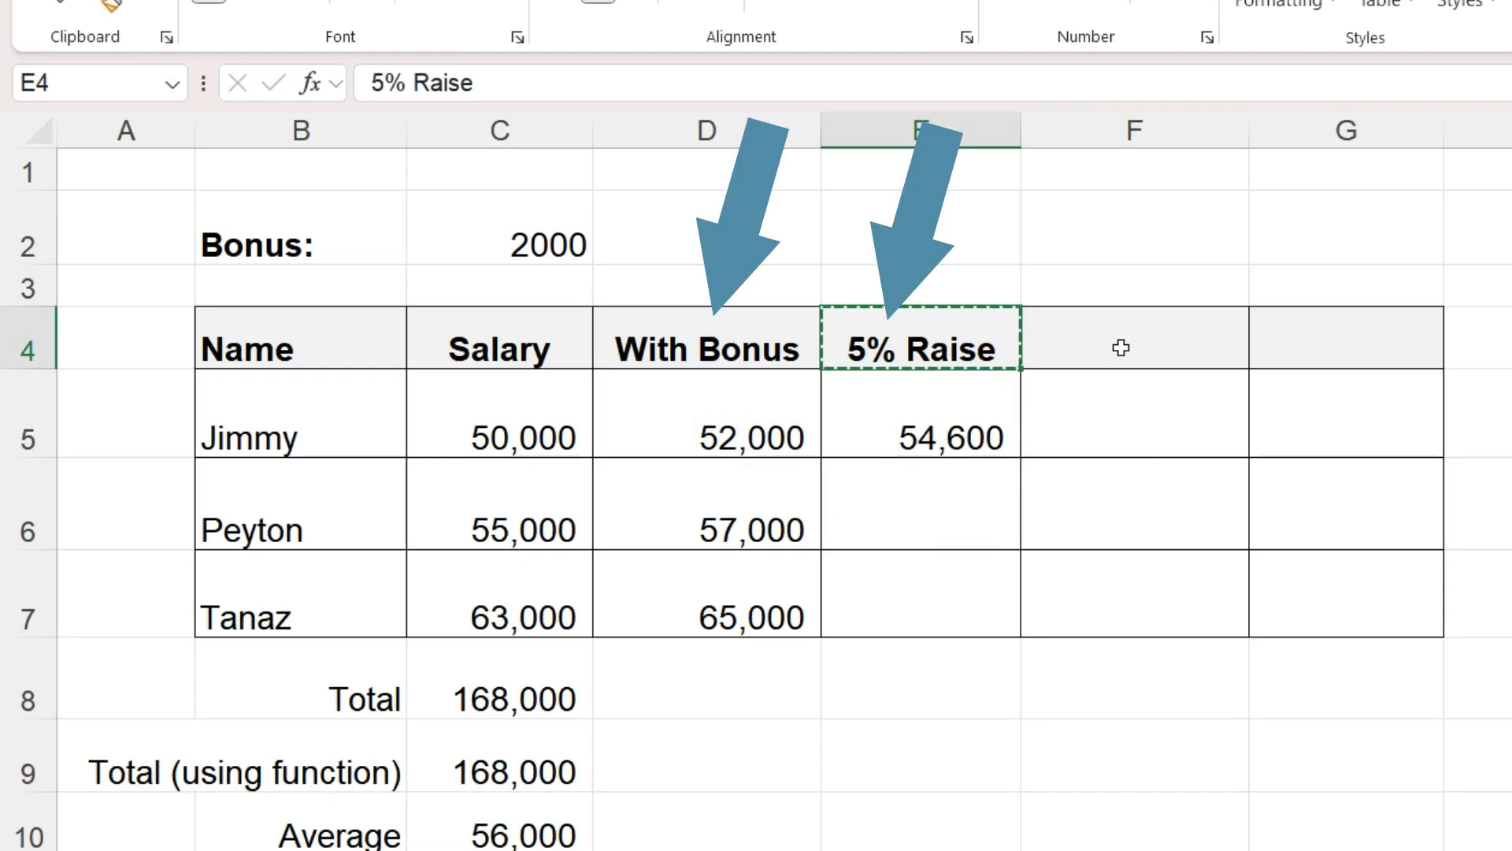
{"action": "left_click", "coordinate": [1121, 348]}
{"action": "key", "text": "ctrl+v"}
- Enter the formula =C5+$C$2*1.05 in F5 using cell references for the salary and the bonus
{"action": "left_click", "coordinate": [1097, 419]}
{"action": "type", "text": "="}
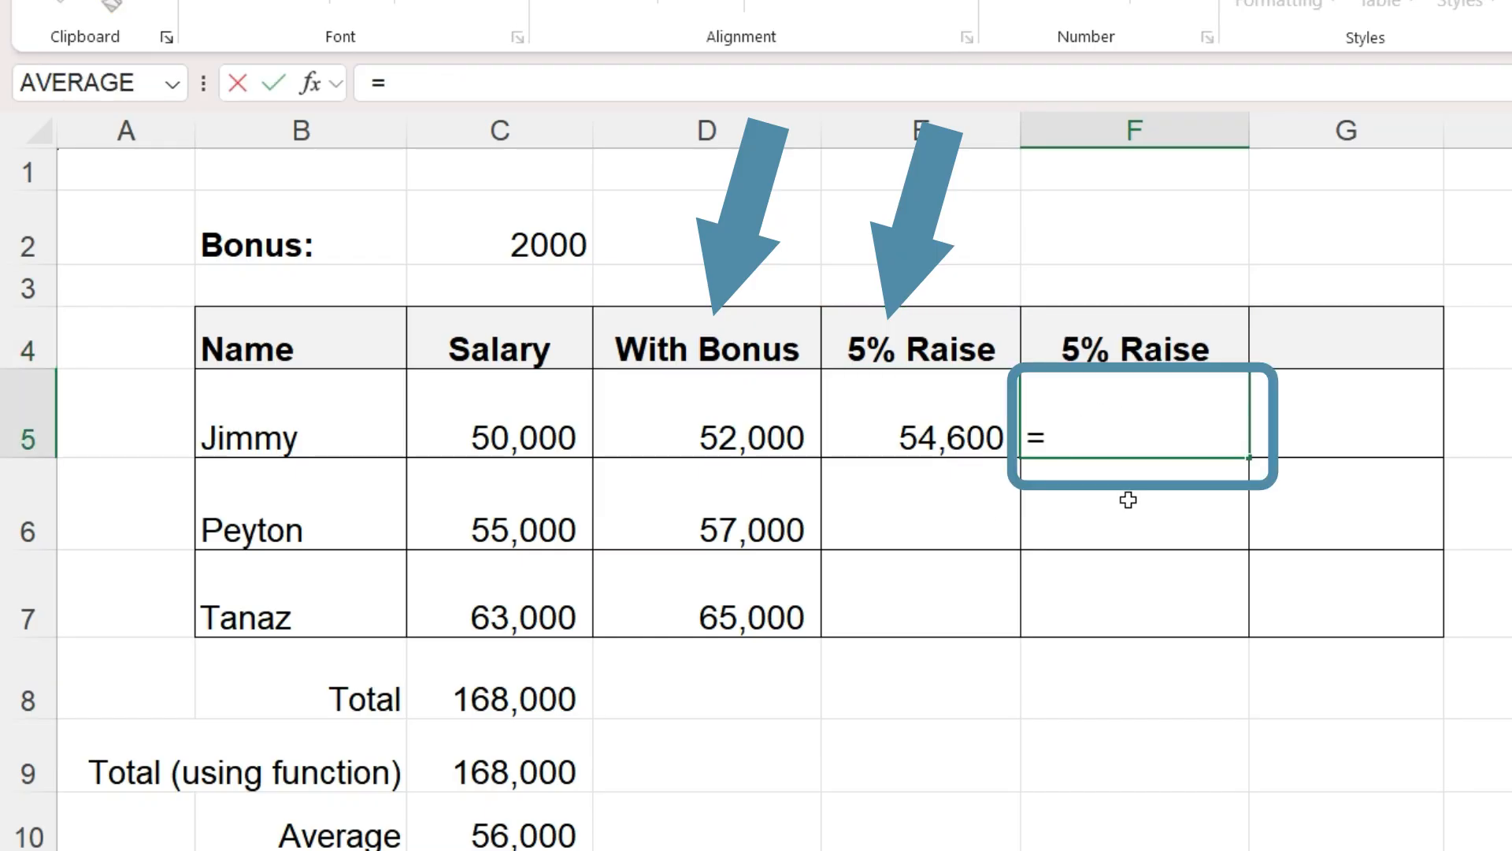
{"action": "left_click", "coordinate": [545, 424]}
{"action": "type", "text": "+"}
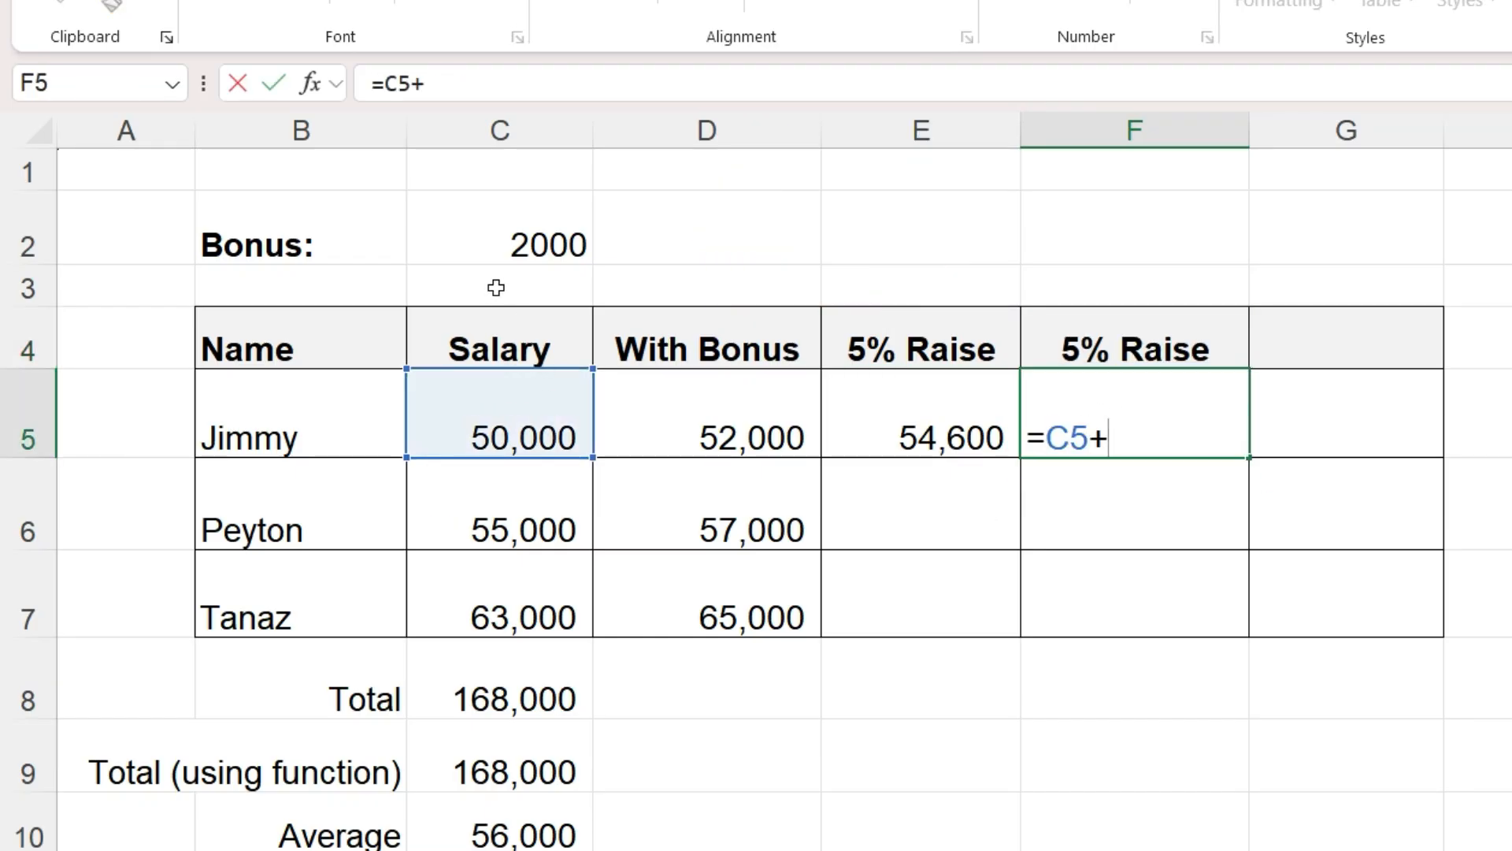
{"action": "left_click", "coordinate": [500, 246]}
{"action": "left_click", "coordinate": [1106, 442]}
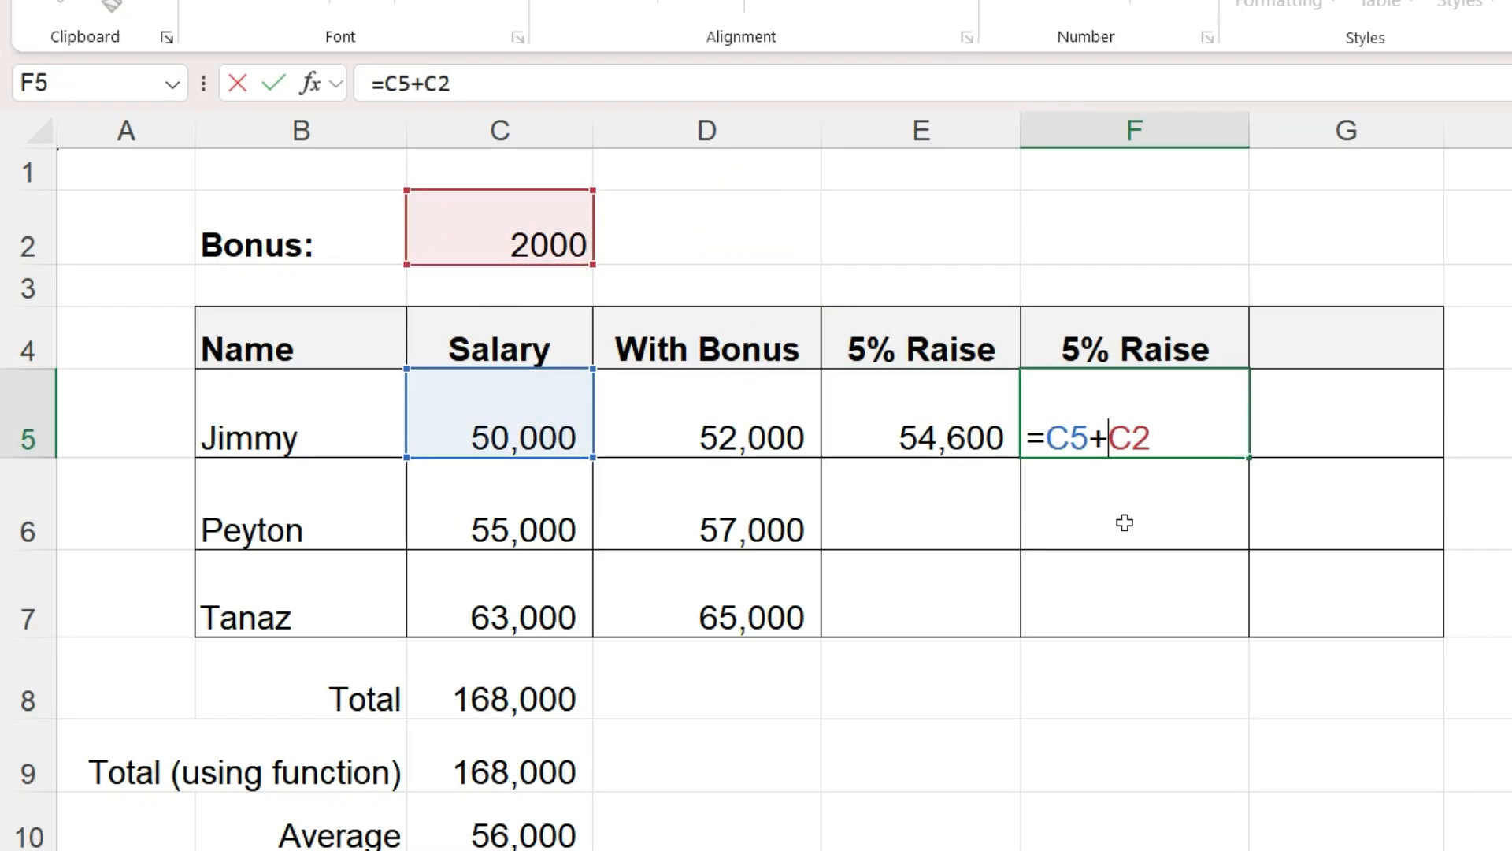
{"action": "type", "text": "$"}
{"action": "left_click", "coordinate": [1151, 437]}
{"action": "type", "text": "$2"}
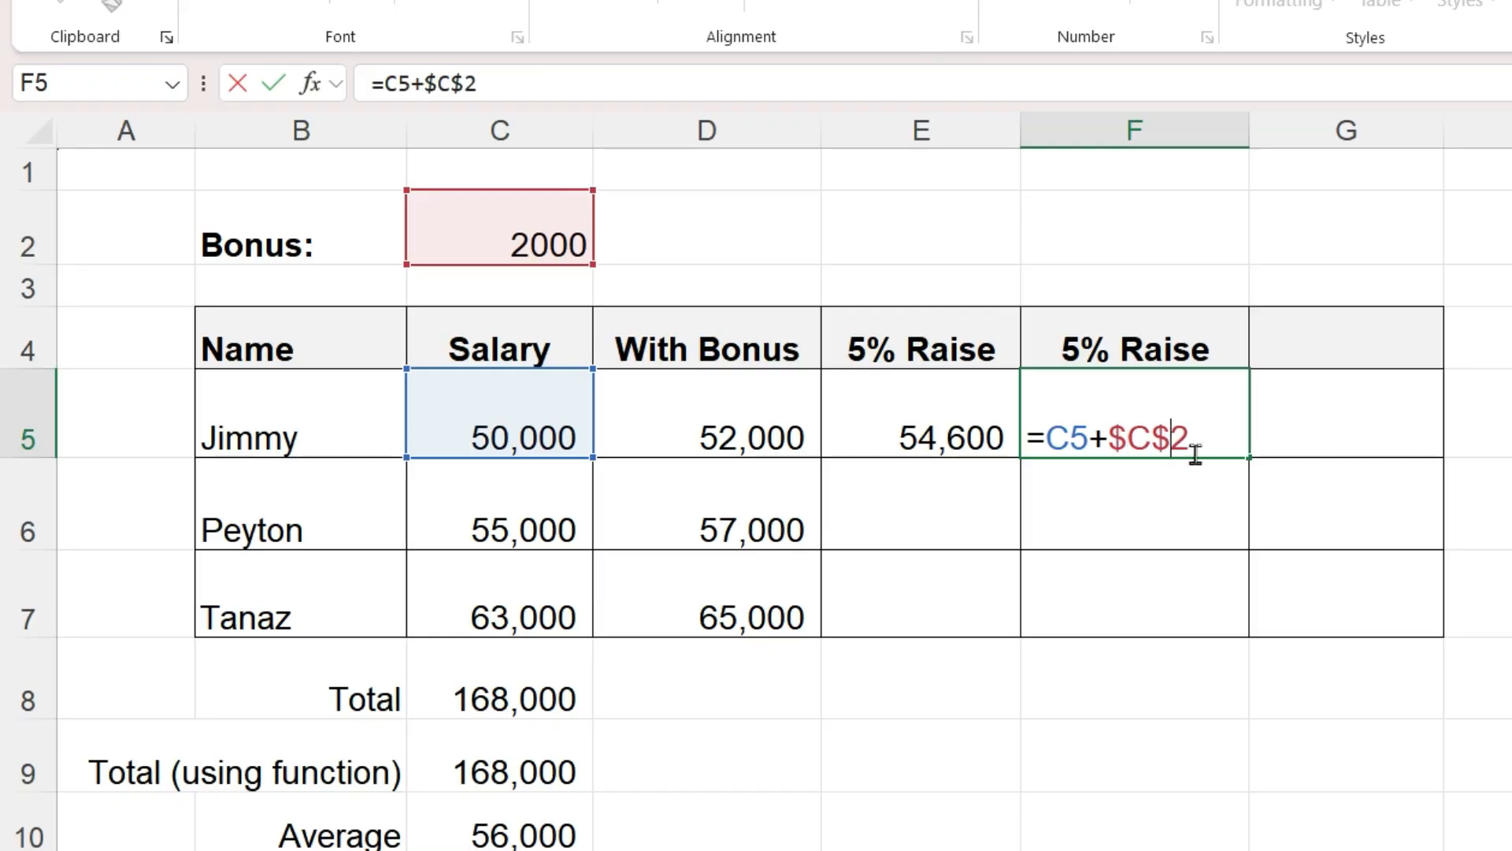
{"action": "type", "text": "*1.05"}
{"action": "key", "text": "Return"}
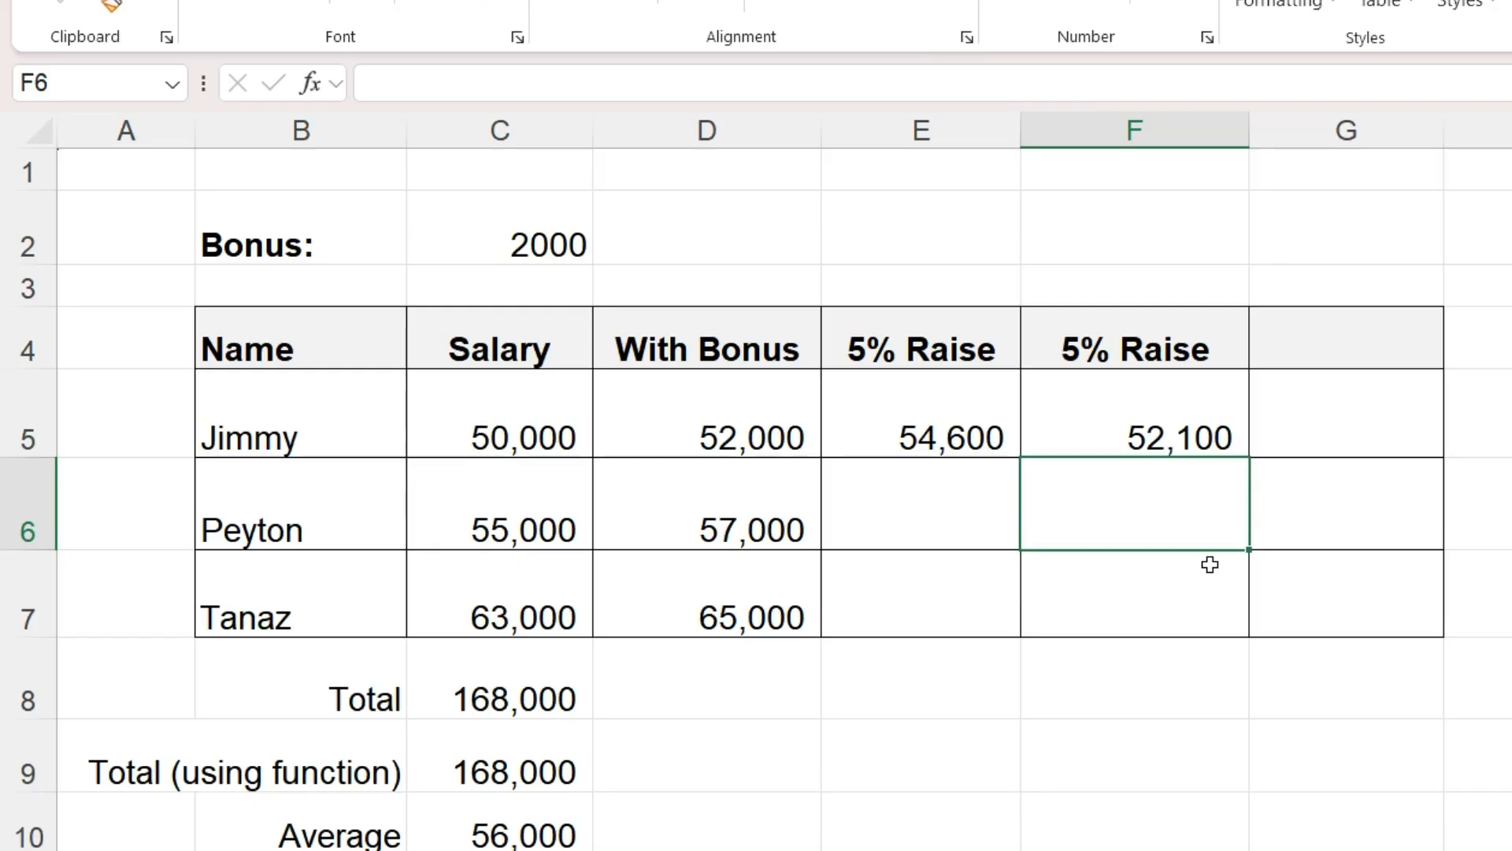
- Edit F5's formula to wrap C5+$C$2 in parentheses so it reads =(C5+$C$2)*1.05
{"action": "double_click", "coordinate": [1214, 416]}
{"action": "left_click", "coordinate": [1048, 438]}
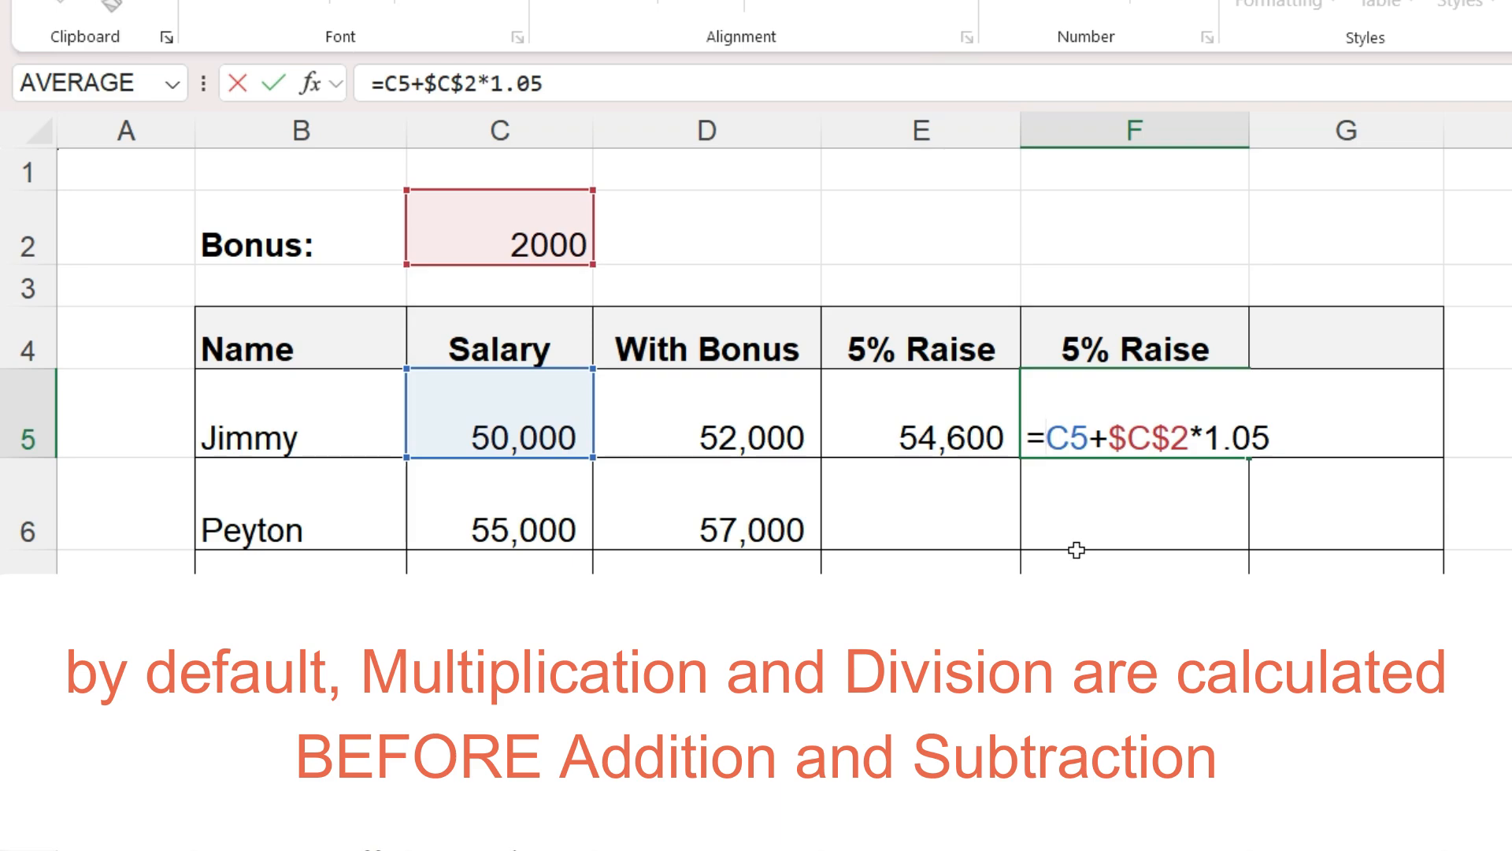
{"action": "type", "text": "("}
{"action": "left_click", "coordinate": [1201, 438]}
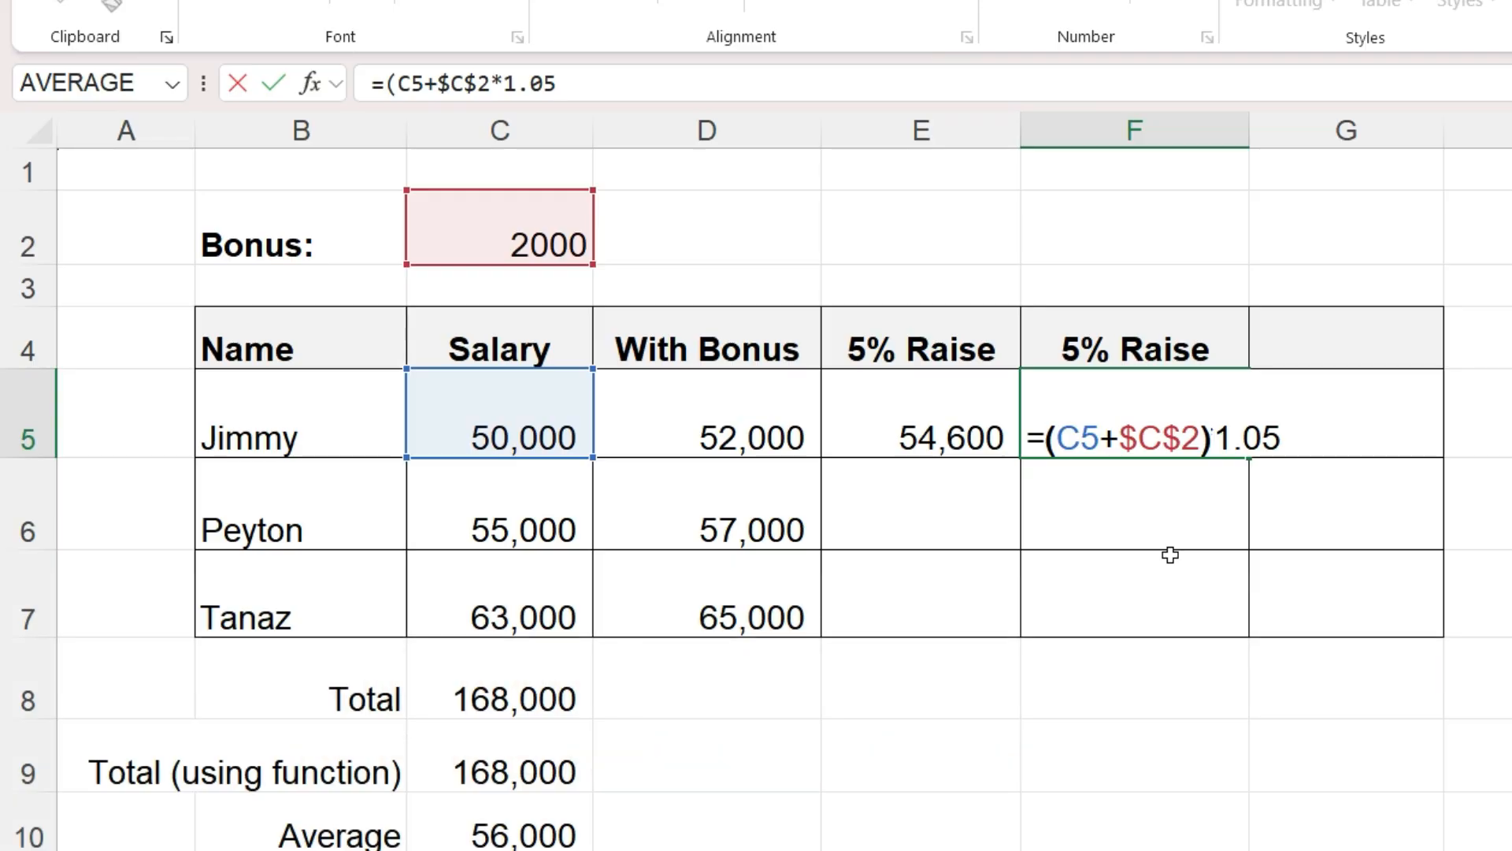
{"action": "type", "text": ")"}
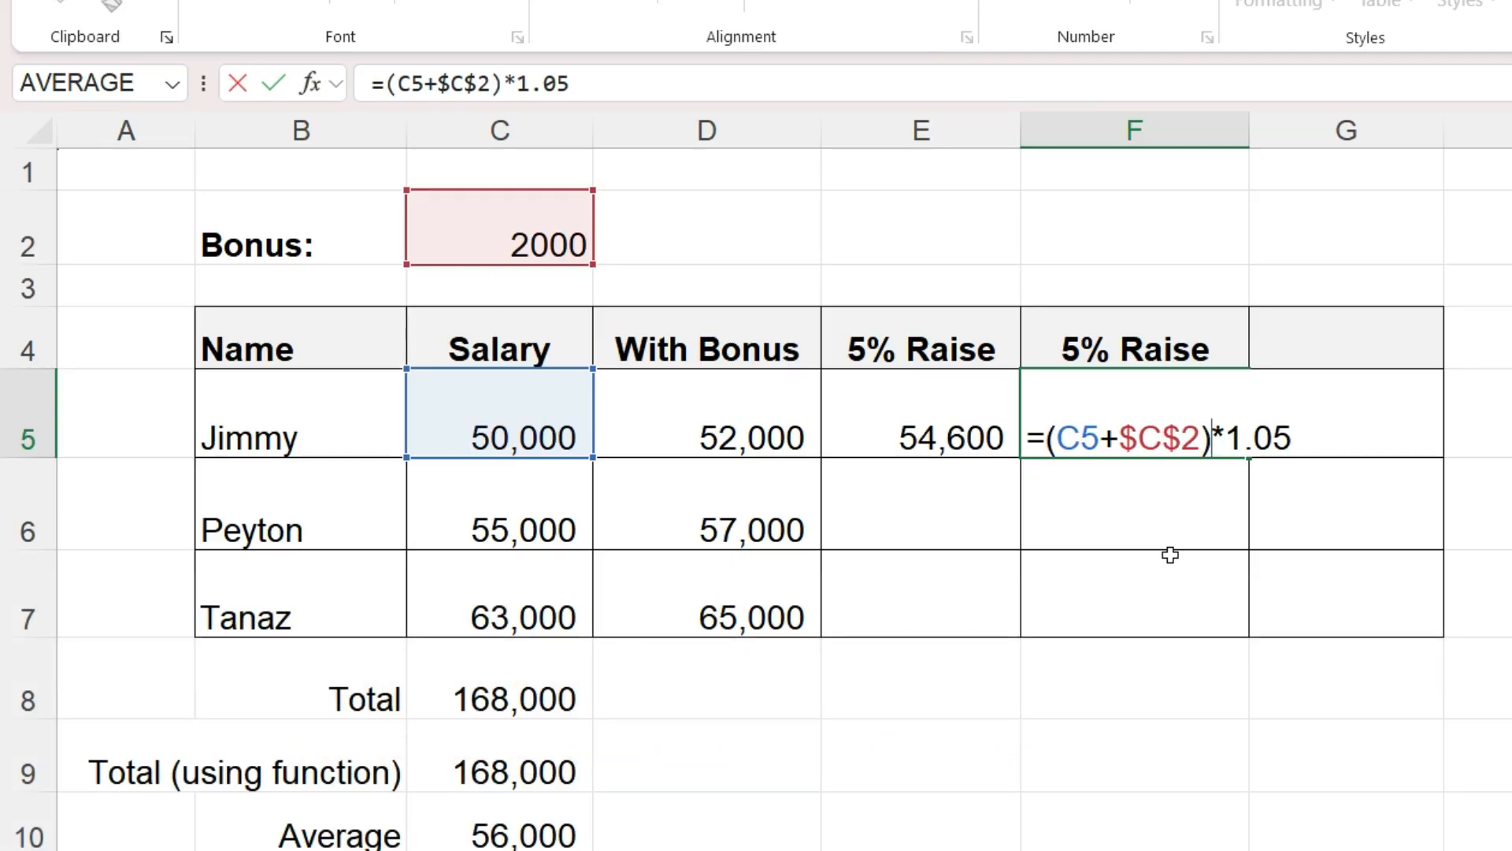
{"action": "key", "text": "Return"}
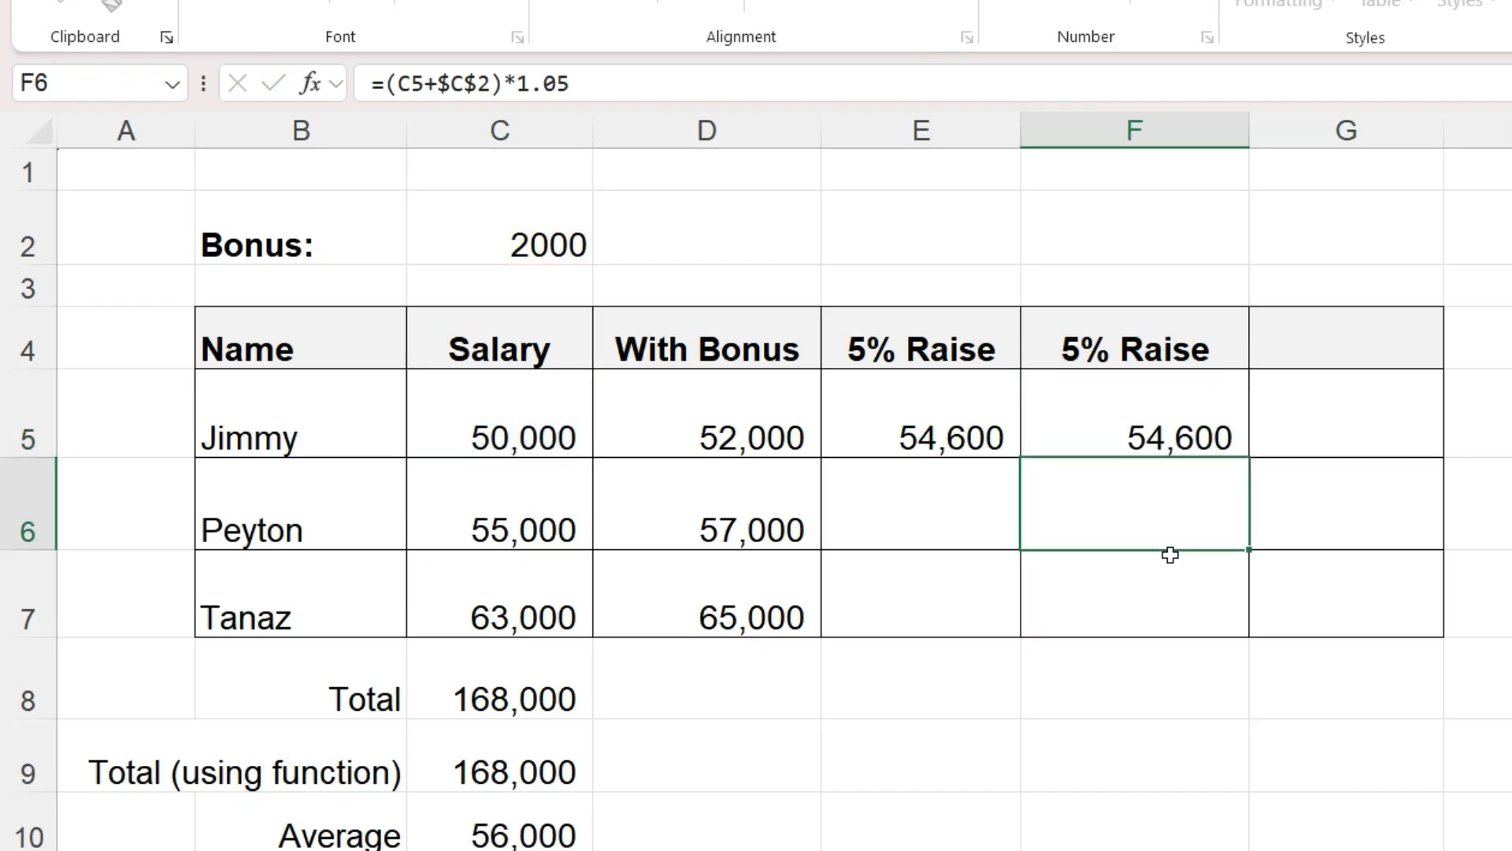
- Copy the "5% Raise" header from F4 into G4
{"action": "left_click", "coordinate": [1181, 346]}
{"action": "key", "text": "ctrl+c"}
{"action": "left_click", "coordinate": [1367, 341]}
{"action": "key", "text": "ctrl+v"}
- Enter =SUM(C5,$C$2)*1.05 in G5, making the bonus reference absolute
{"action": "left_click", "coordinate": [1365, 418]}
{"action": "type", "text": "=sum"}
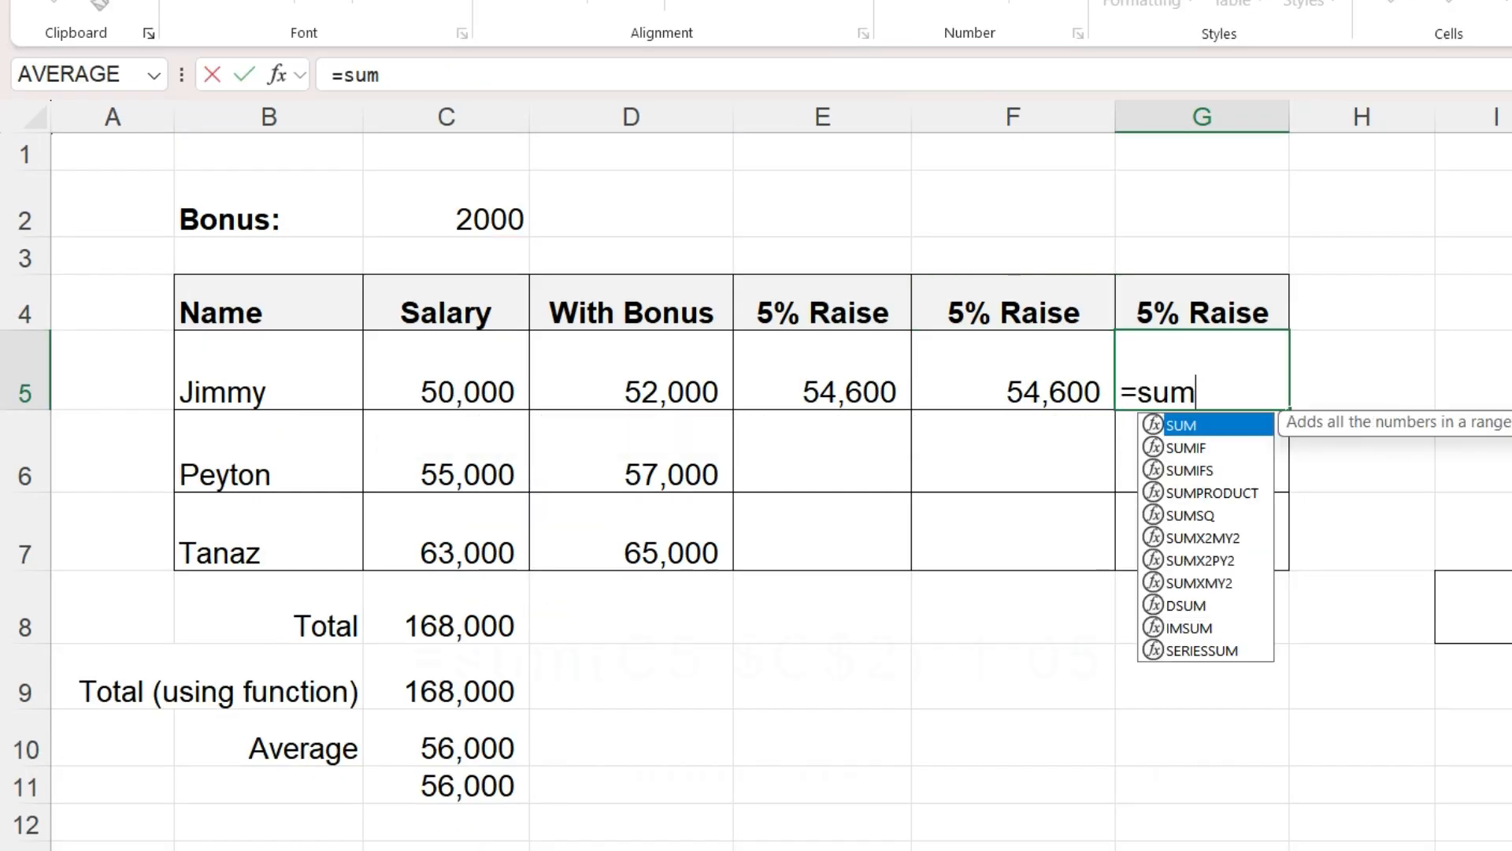
{"action": "type", "text": "("}
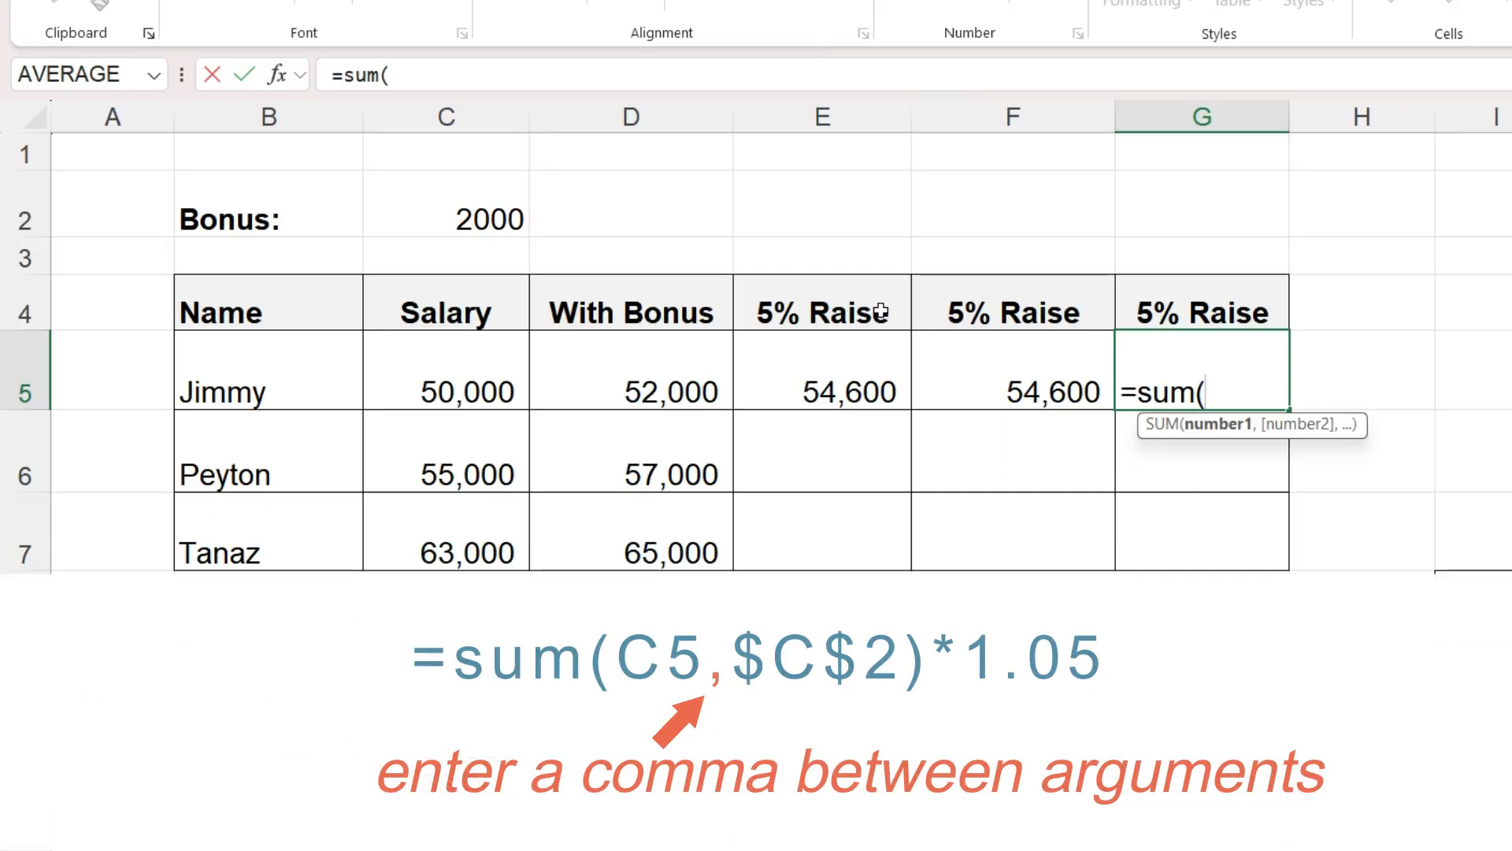
{"action": "left_click", "coordinate": [456, 384]}
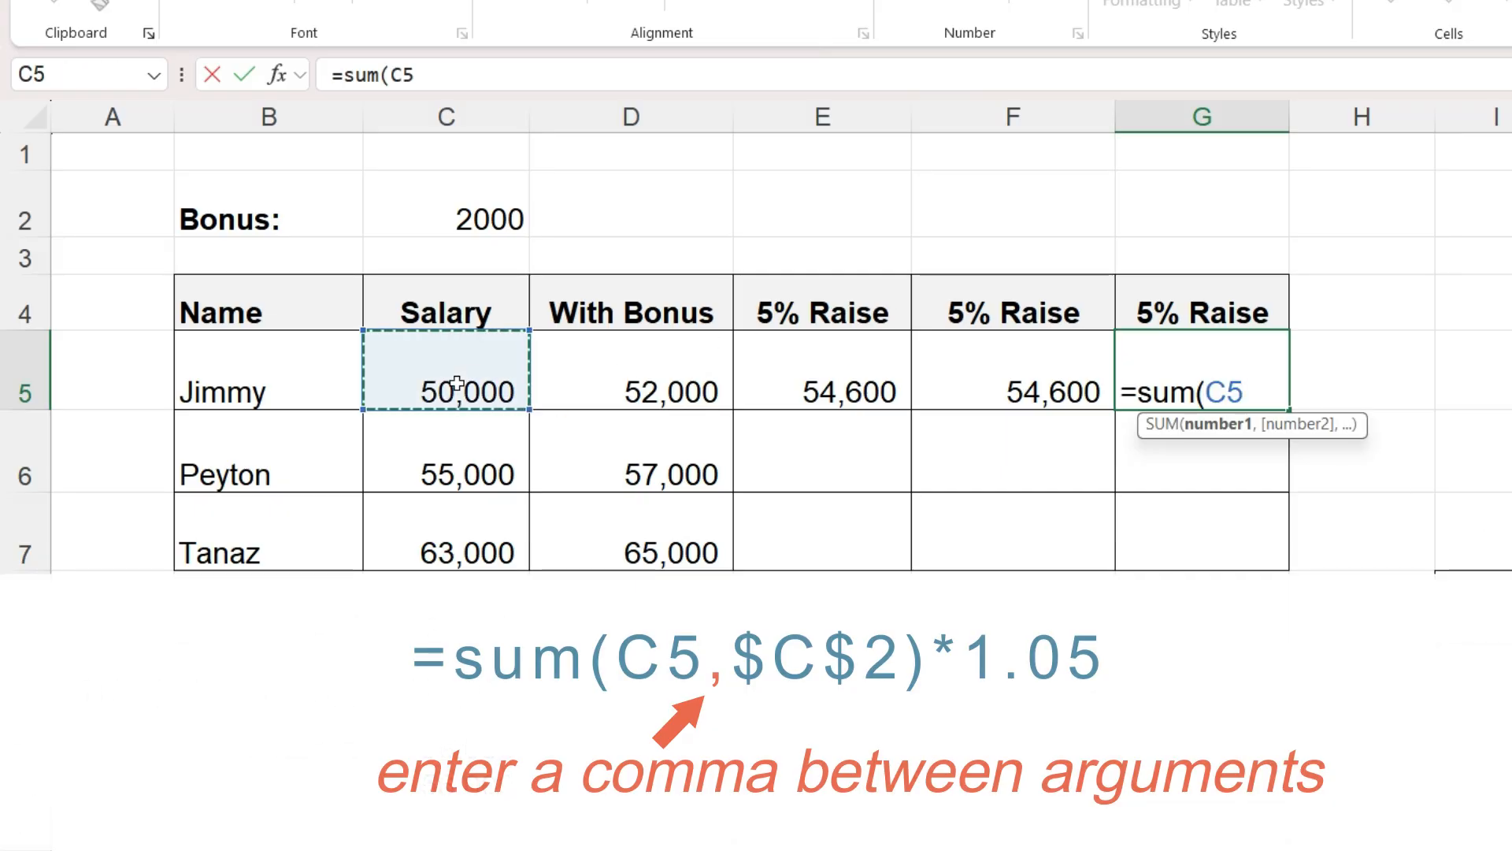
{"action": "type", "text": ","}
{"action": "left_click", "coordinate": [461, 217]}
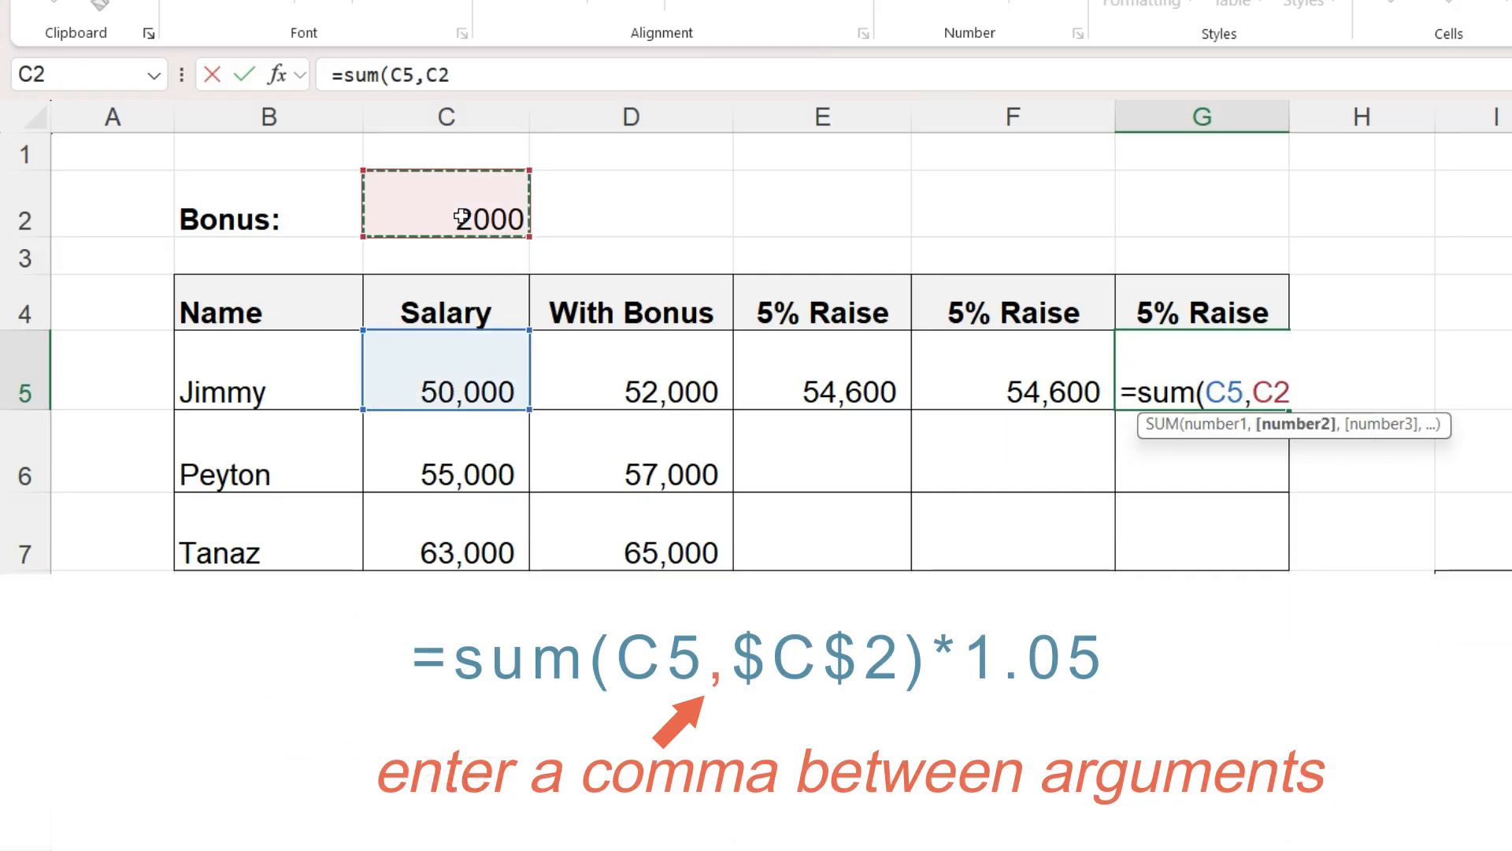
{"action": "left_click", "coordinate": [1255, 390]}
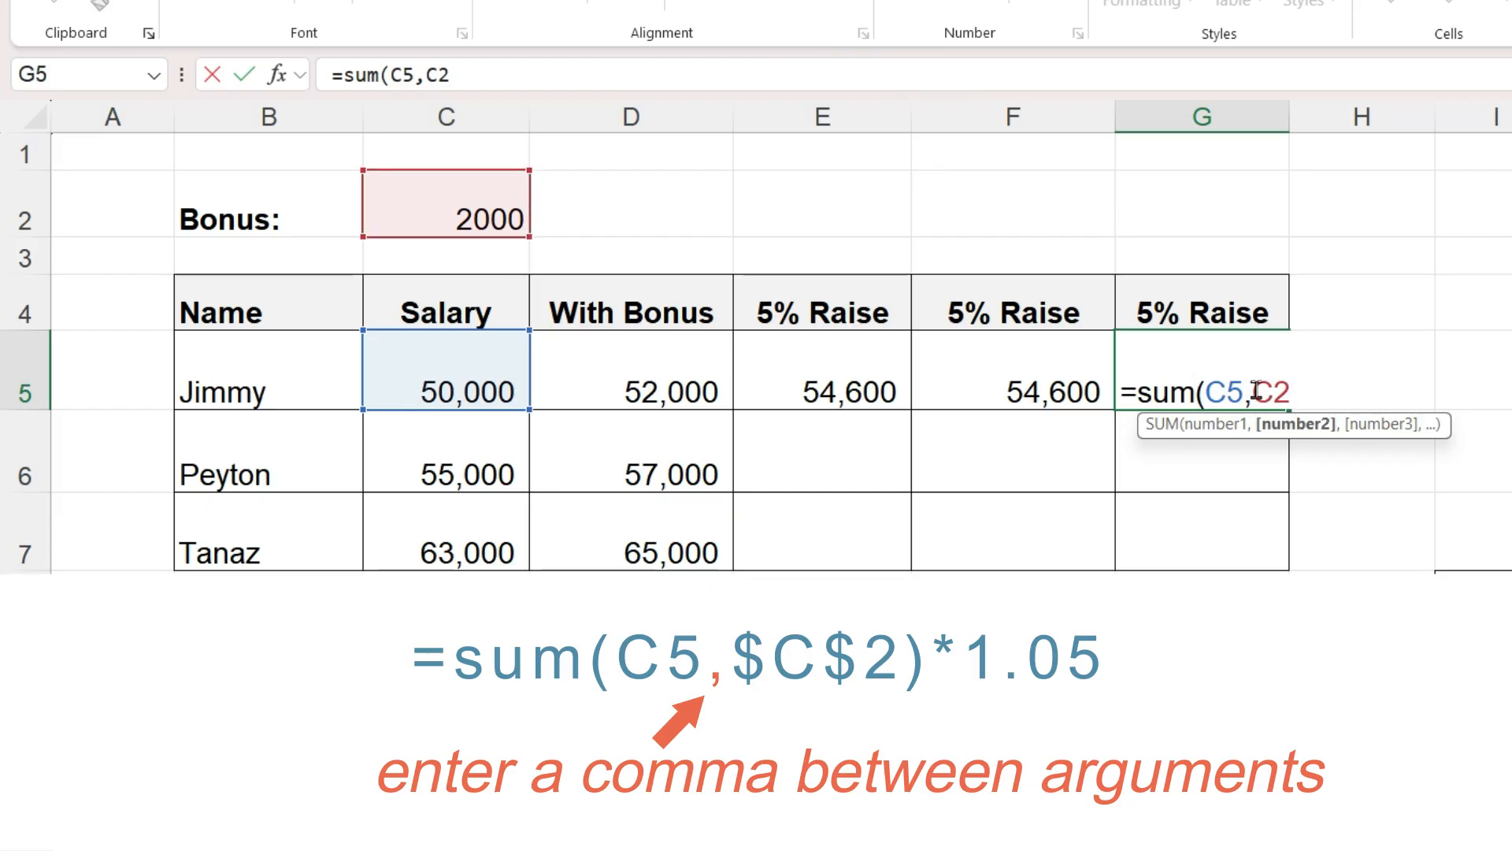
{"action": "type", "text": "$"}
{"action": "key", "text": "Right"}
{"action": "type", "text": "$"}
{"action": "key", "text": "Right"}
{"action": "type", "text": ")*"}
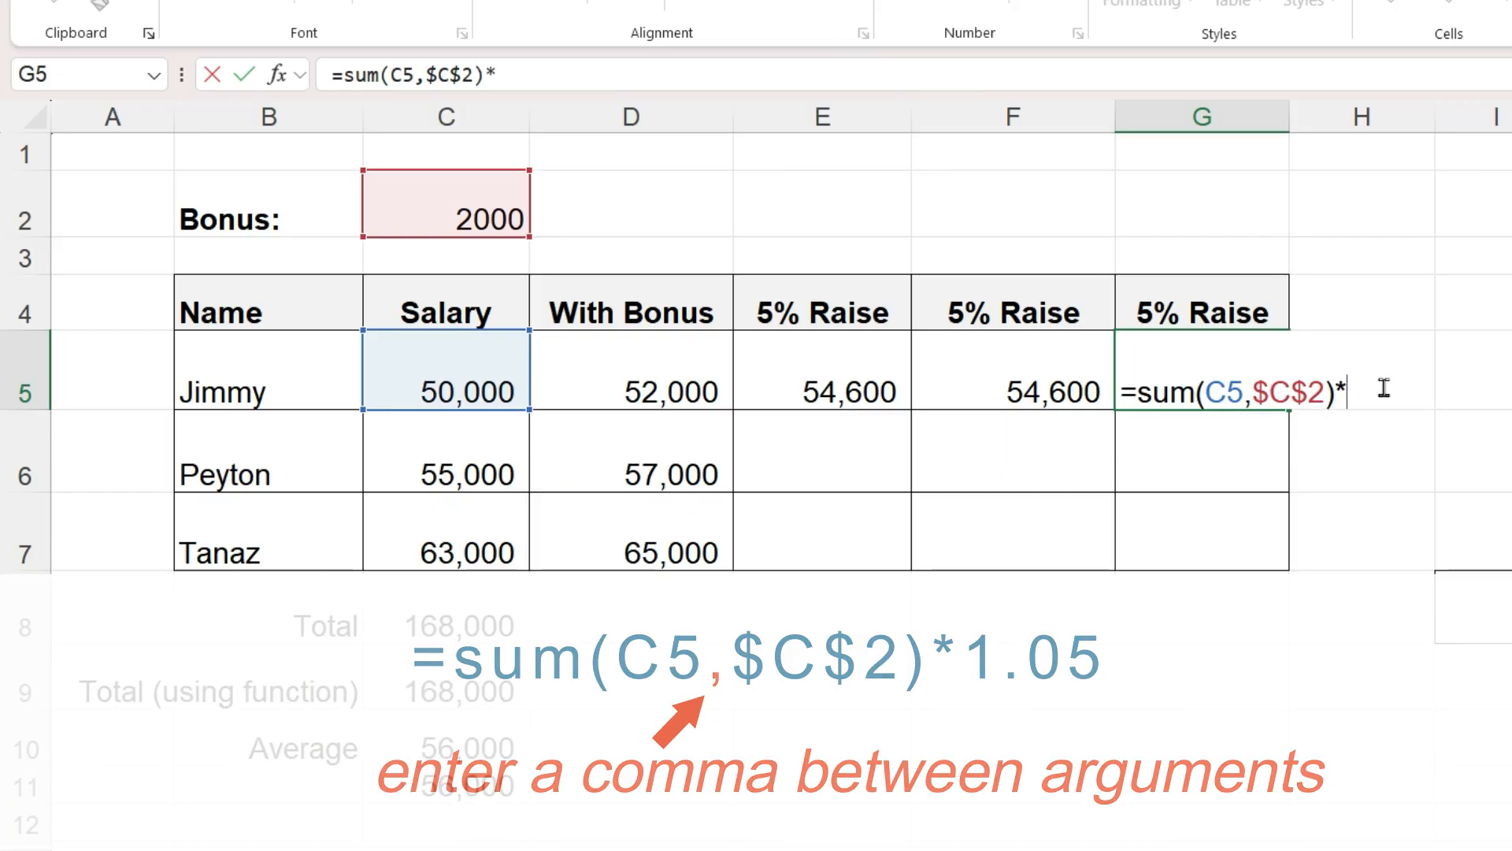
{"action": "type", "text": "1.05"}
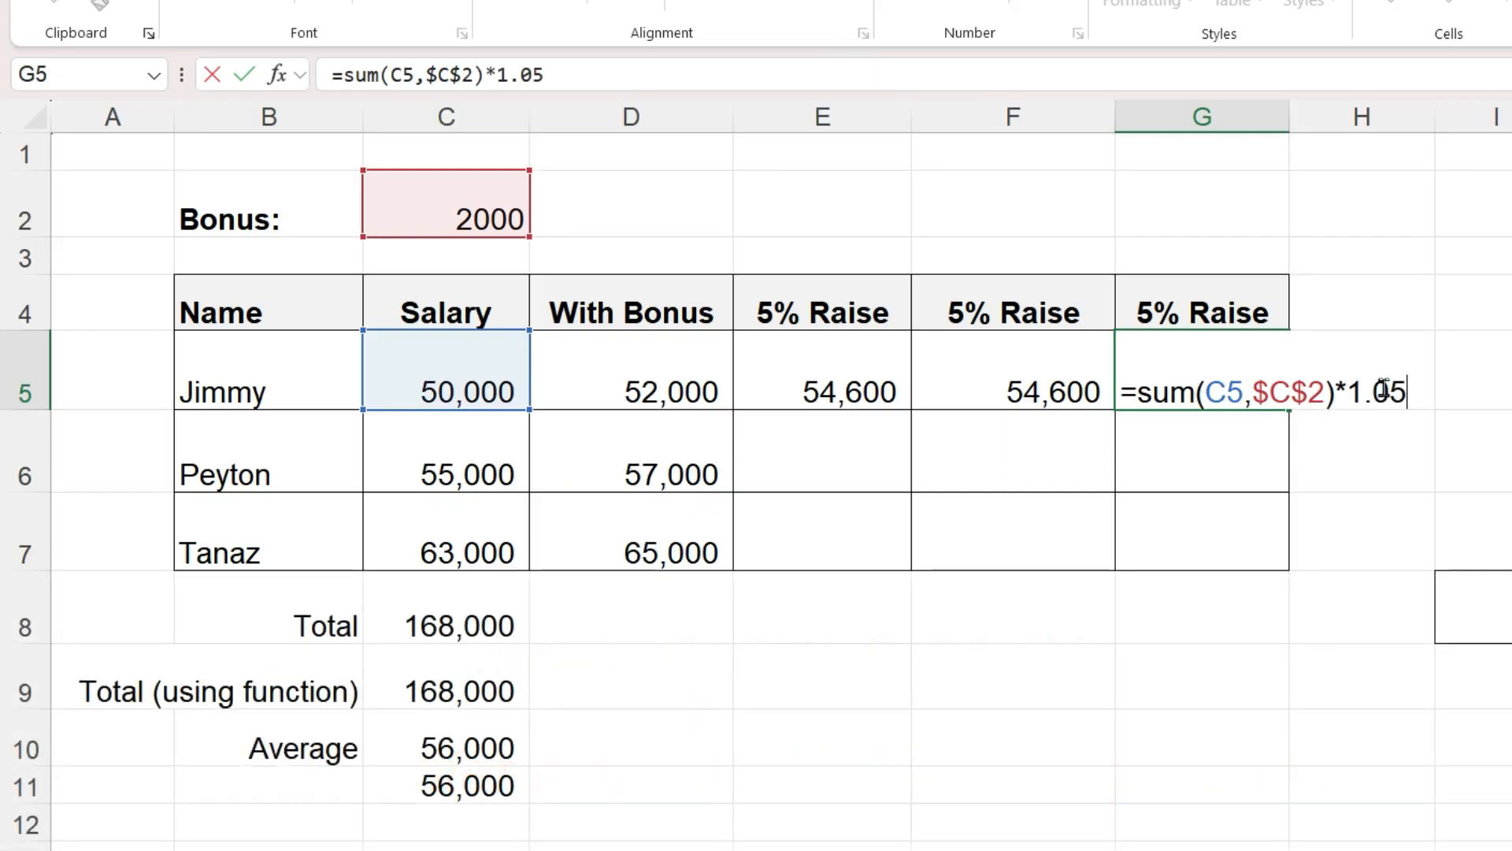
{"action": "key", "text": "Return"}
- Copy the three raise formulas in E5:G5 down into rows 6 and 7
{"action": "left_click_drag", "start_coordinate": [912, 389], "coordinate": [1124, 385]}
{"action": "key", "text": "ctrl+c"}
{"action": "left_click", "coordinate": [867, 470]}
{"action": "left_click_drag", "start_coordinate": [867, 470], "coordinate": [871, 502]}
{"action": "key", "text": "ctrl+v"}
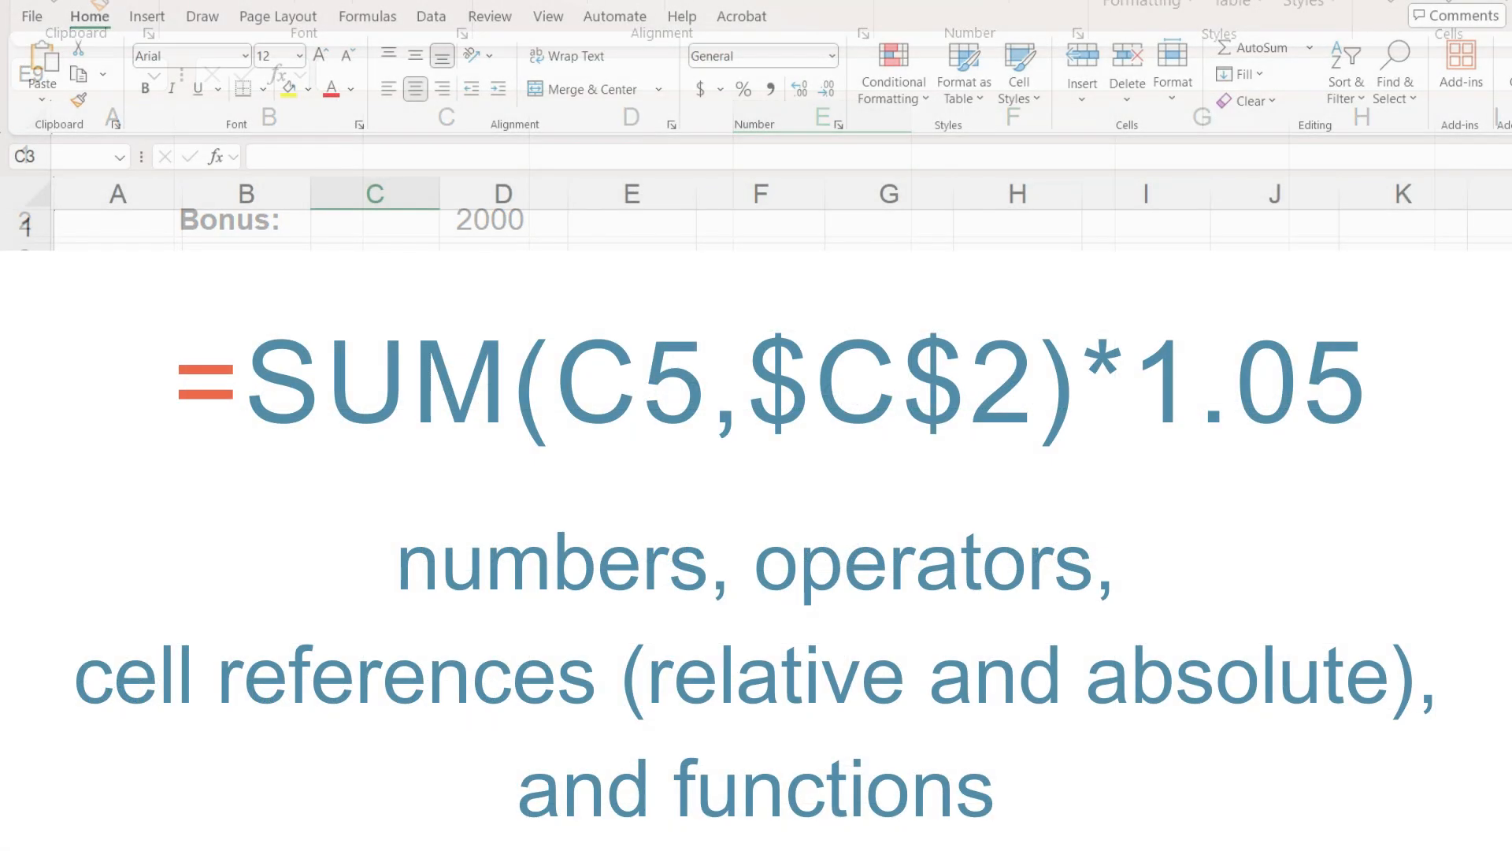